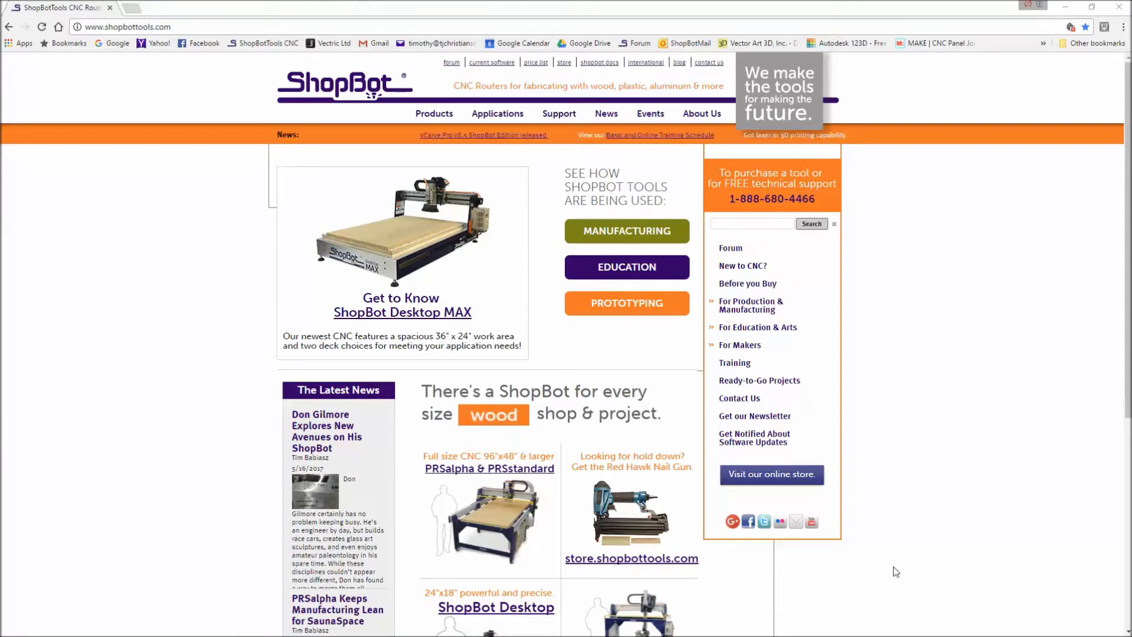
Switch to the VCarve Pro drawing Layers and turn on its Bitmap Layer, V Carve, Profile and .3 Pocket layers
click(1064, 7)
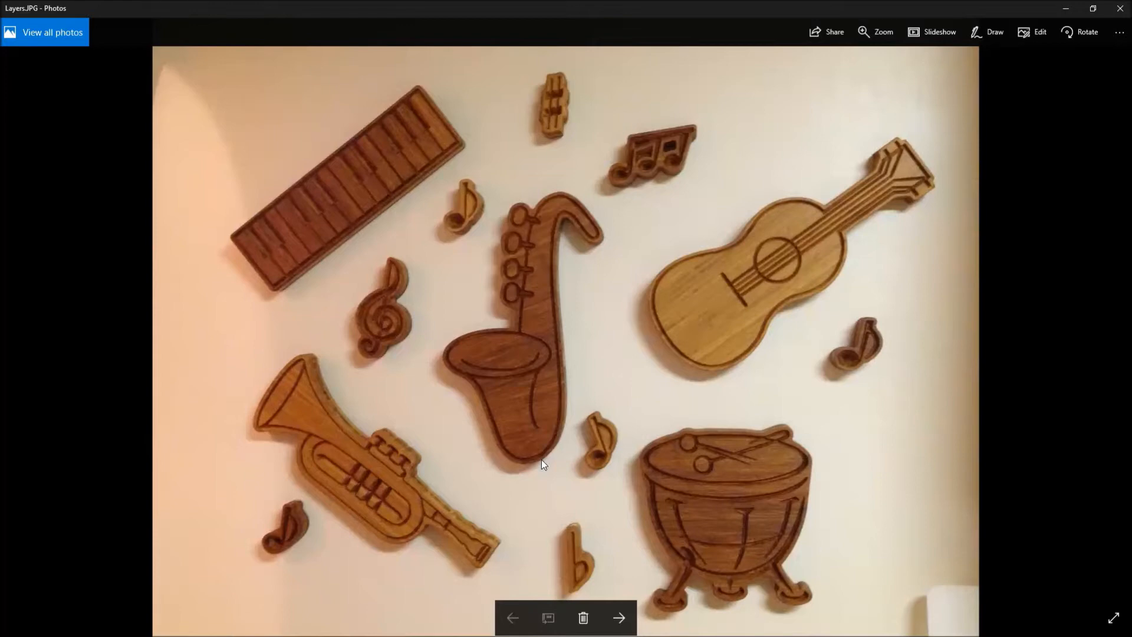
click(1071, 8)
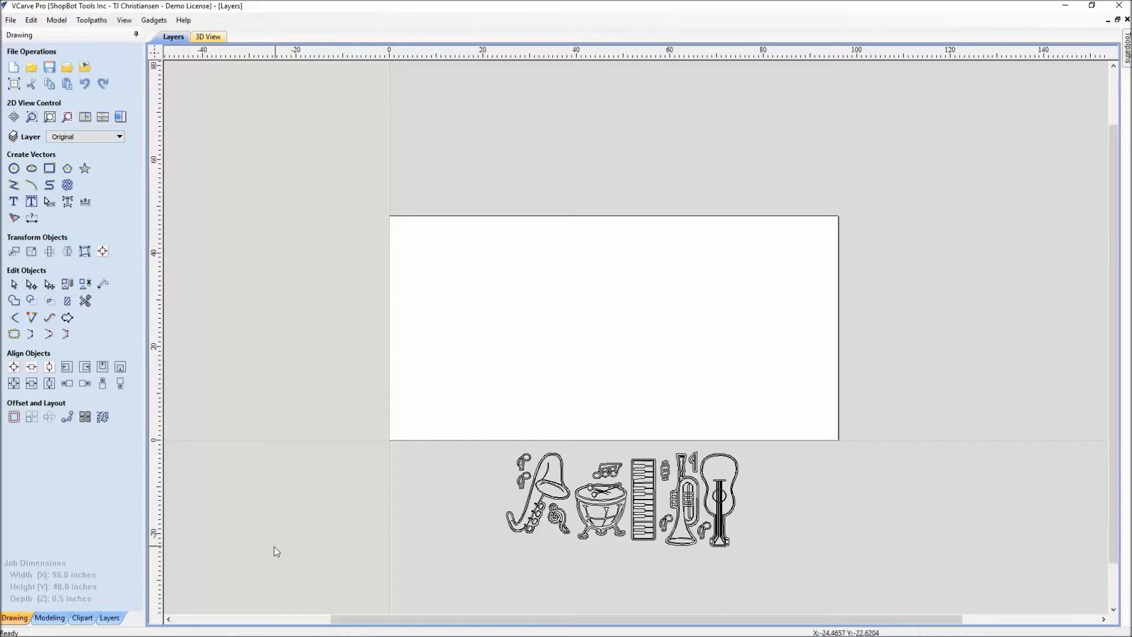
click(114, 617)
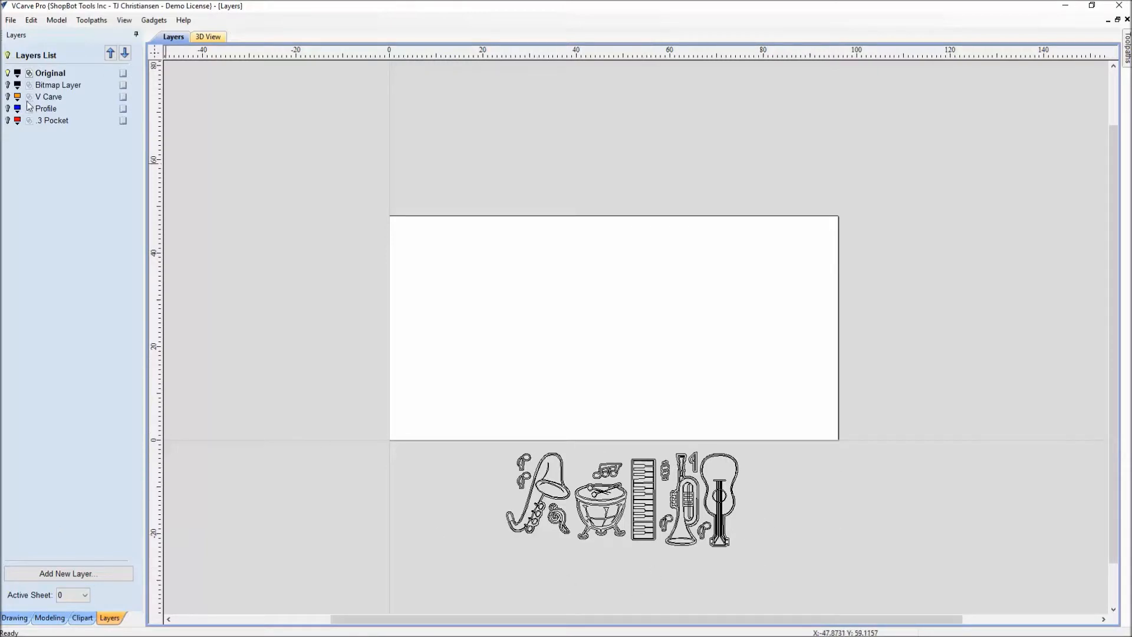
click(8, 85)
click(8, 97)
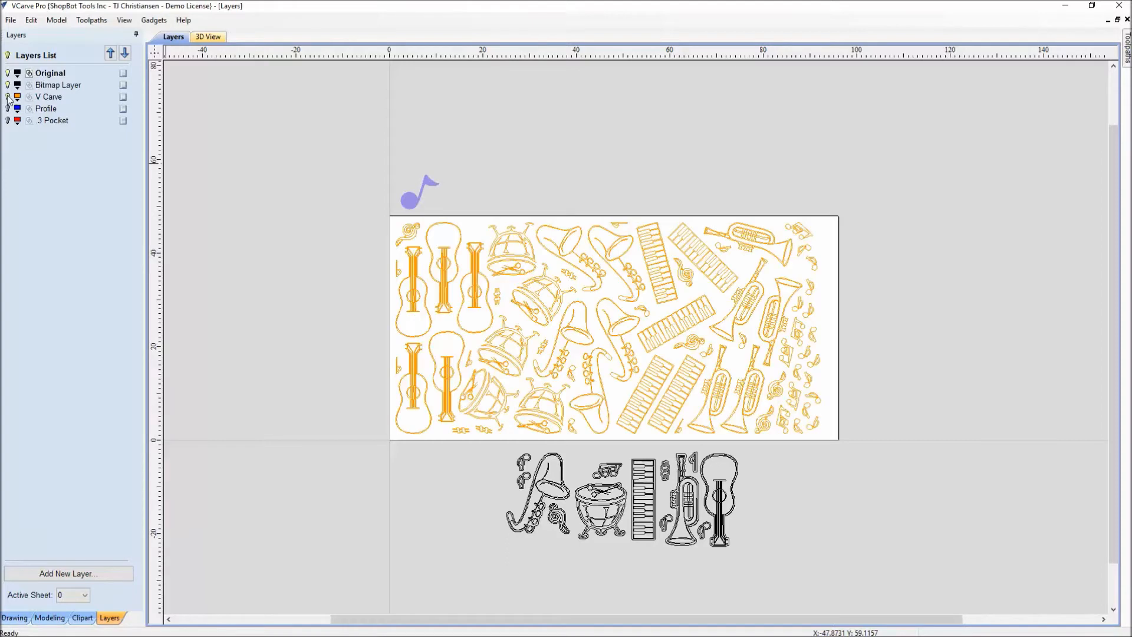
click(9, 109)
click(8, 120)
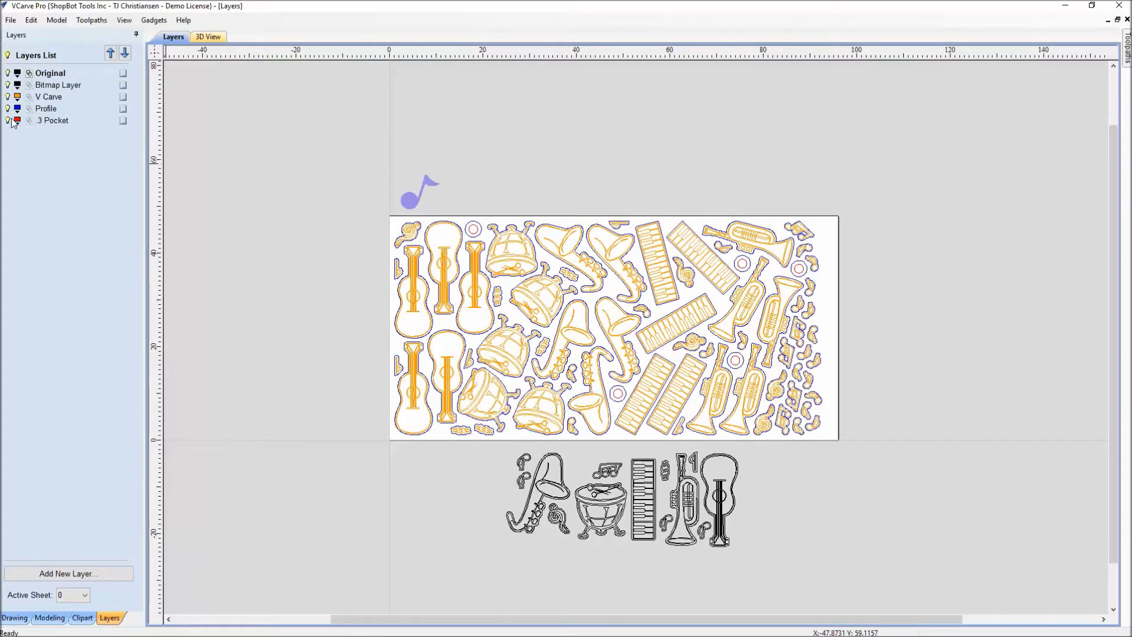
click(52, 120)
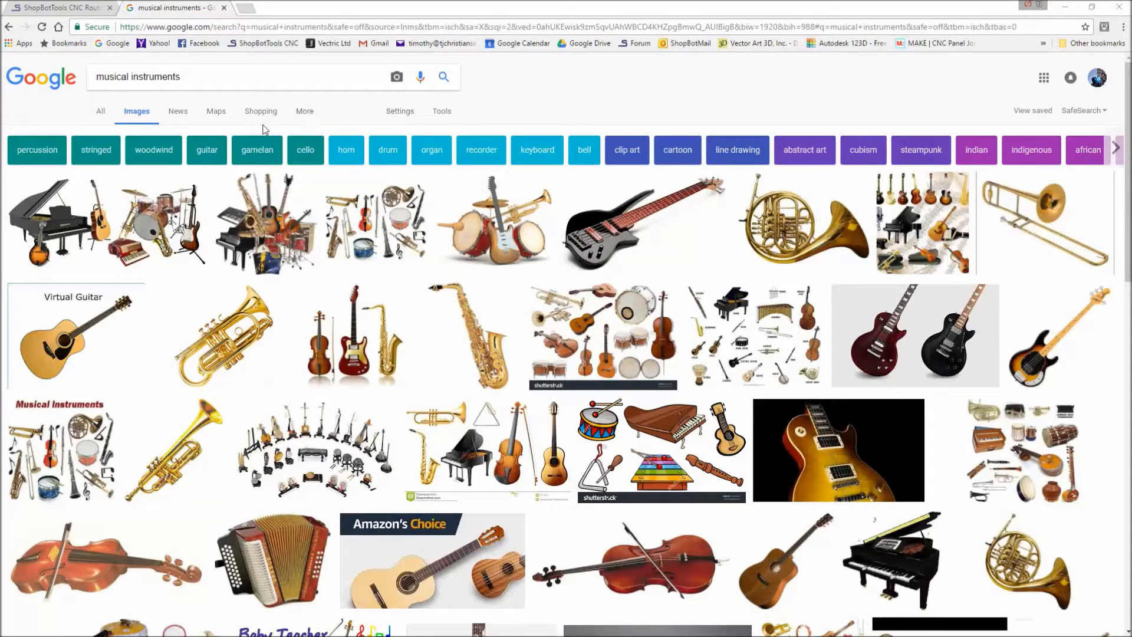
Filter the Google image results for musical instruments to those labeled for reuse, then leave the browser
click(437, 115)
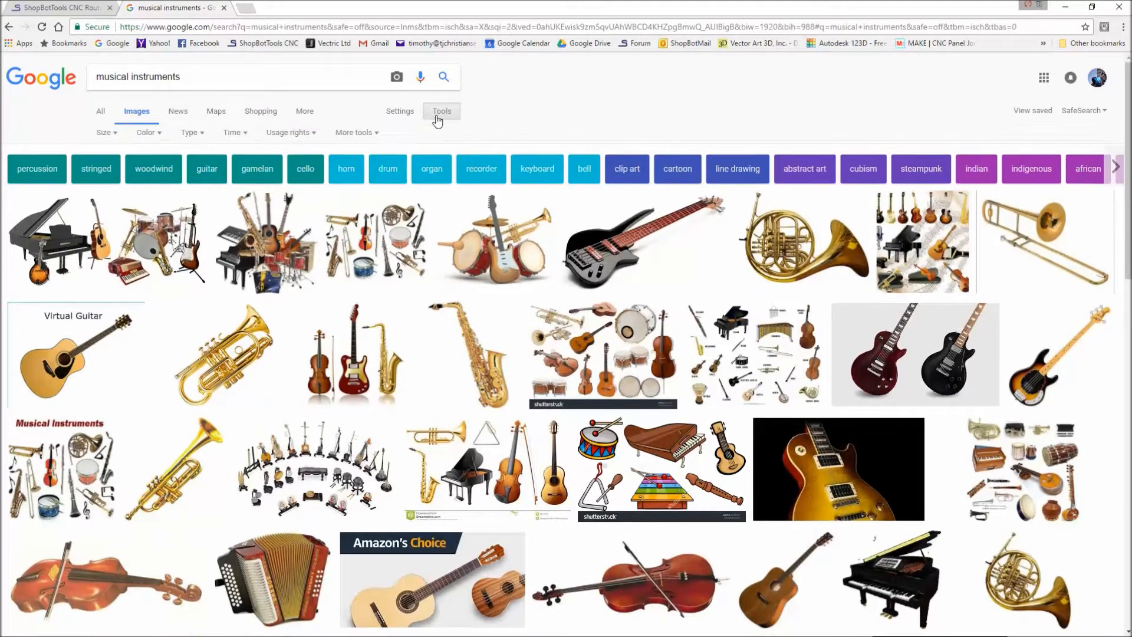
click(307, 135)
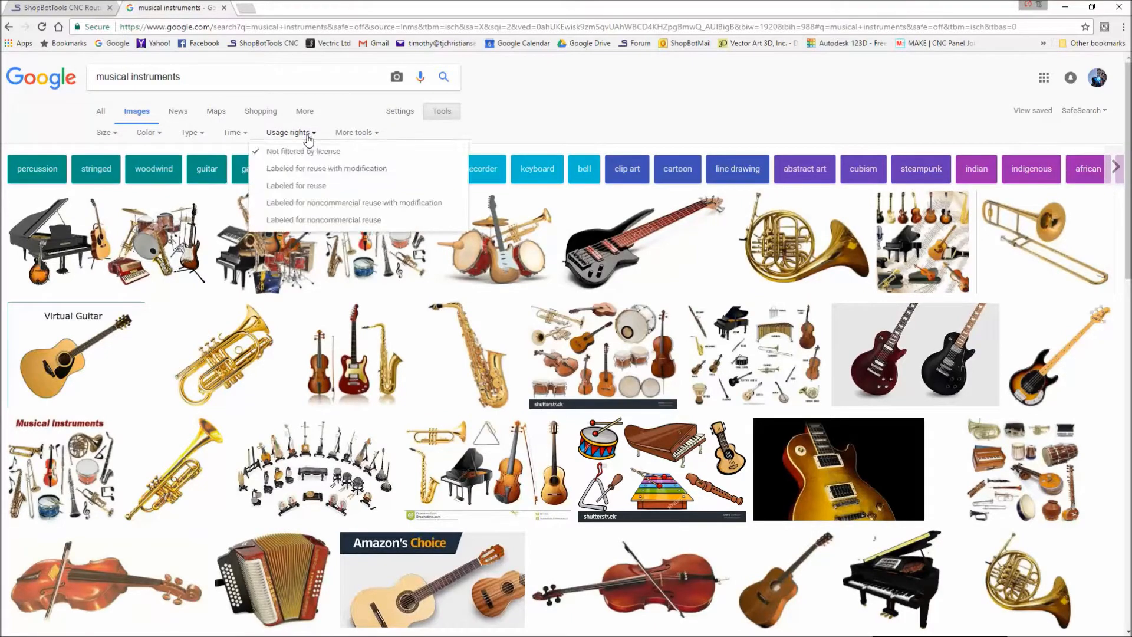
click(305, 187)
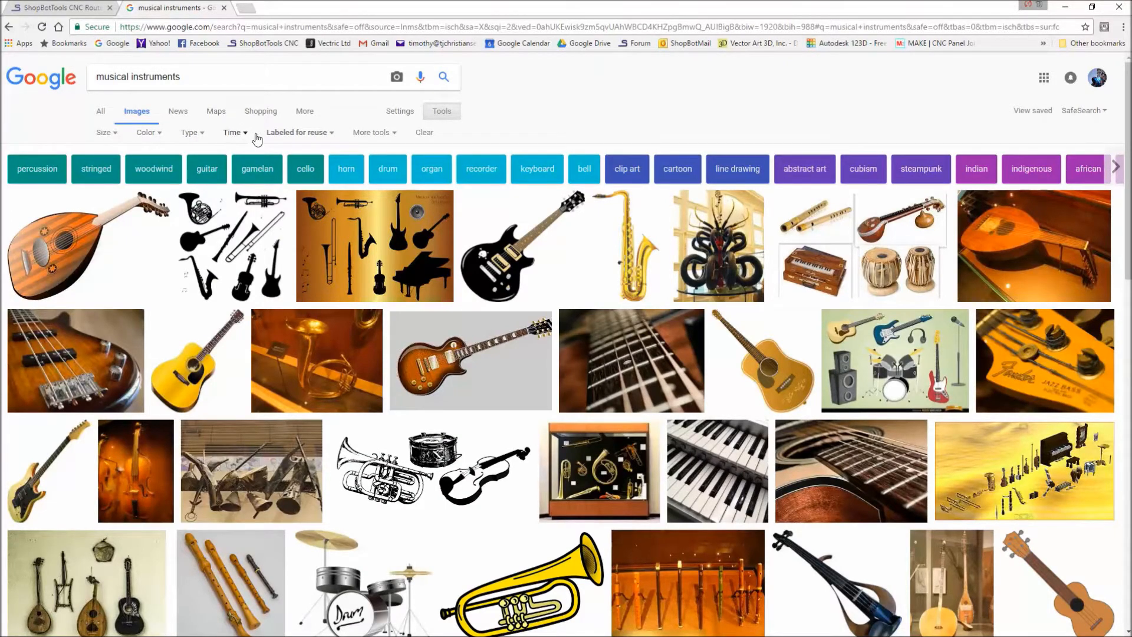
click(1065, 6)
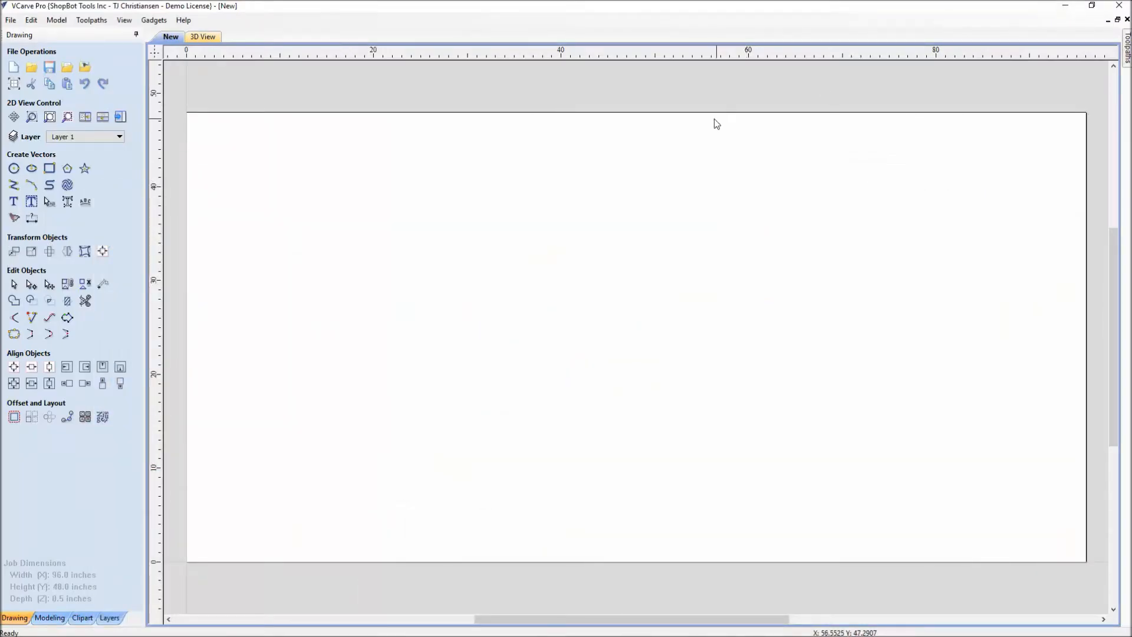
Import the music note bitmap into the empty 96 by 48 inch job and bring up the layers list
scroll(715, 226, down, 2)
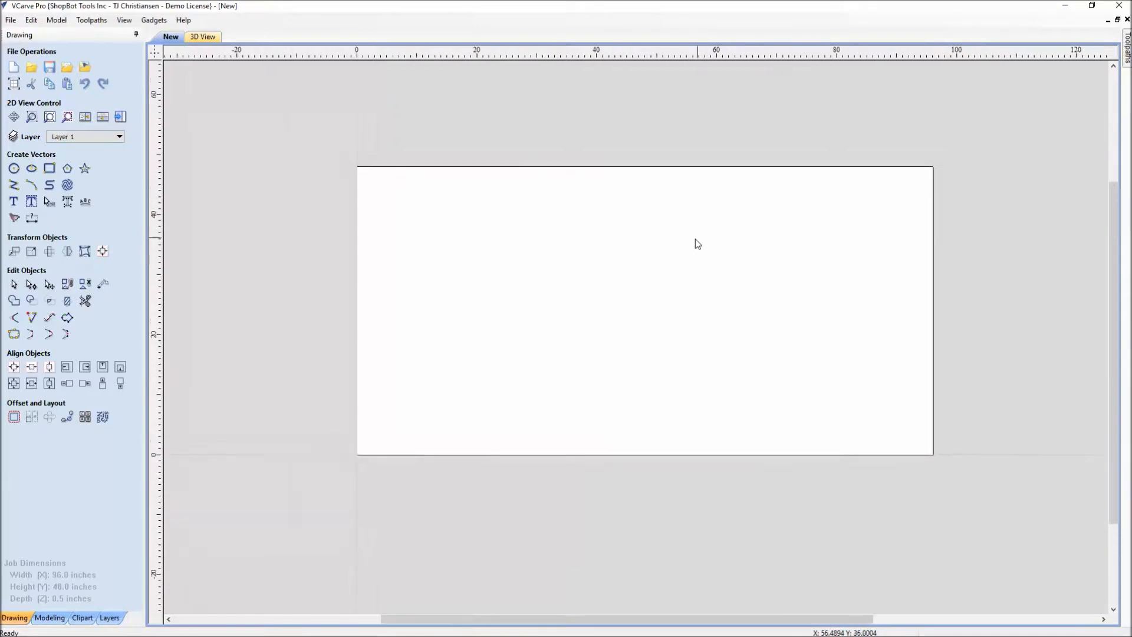
middle_drag(696, 240, 648, 243)
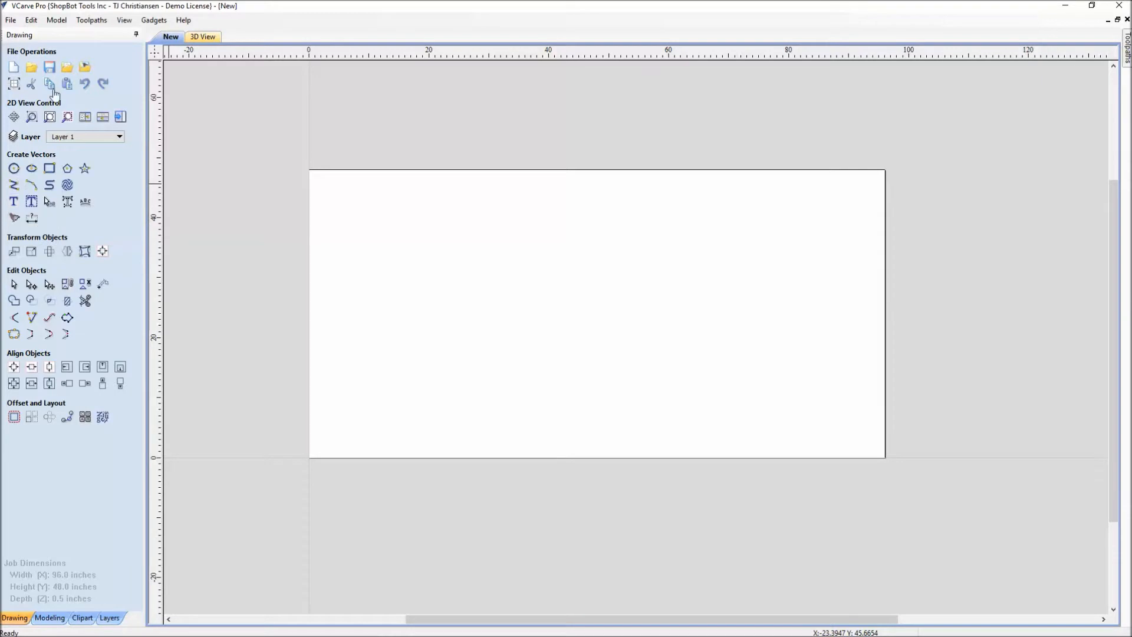
click(83, 69)
click(207, 118)
double_click(207, 118)
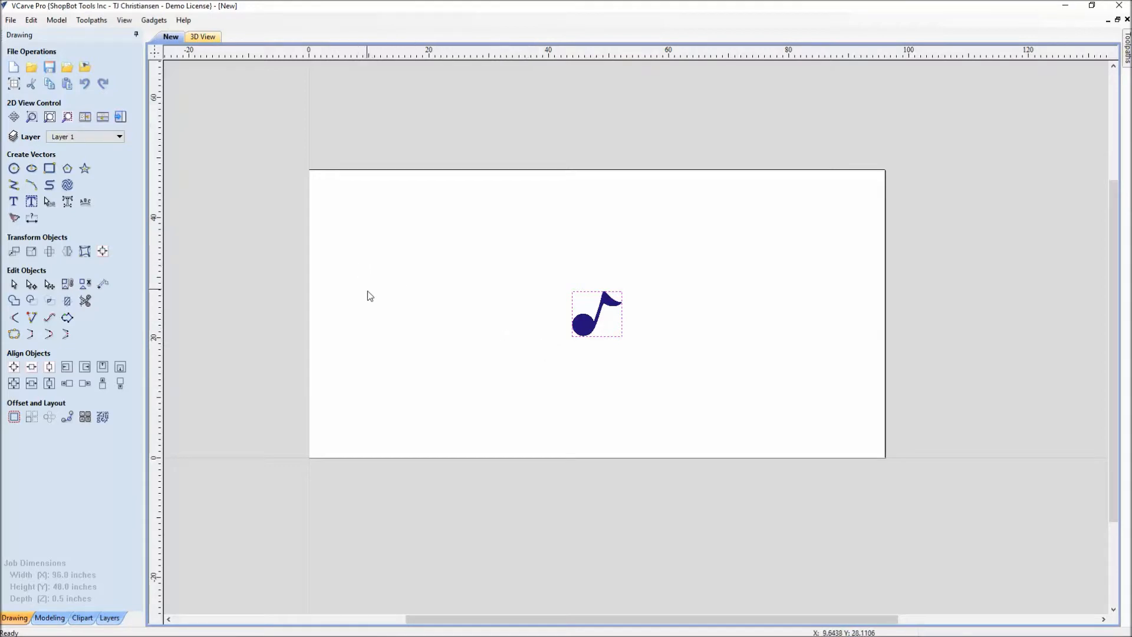
click(110, 618)
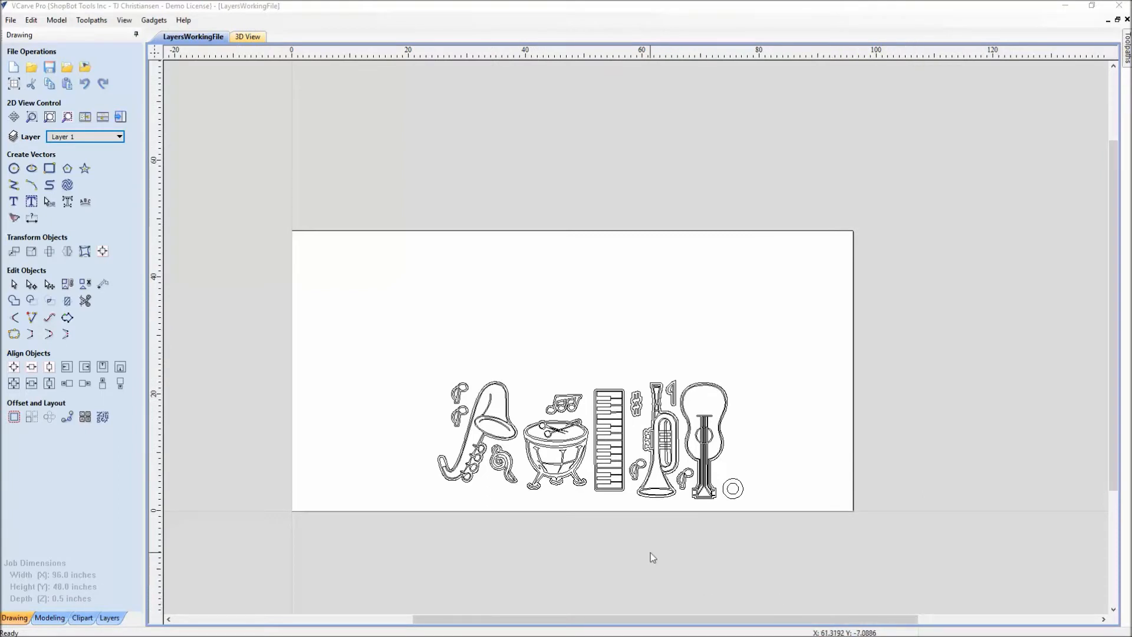
Toggle the visibility of Layer 1 and the Bitmap Layer in LayersWorkingFile to check what each one contains
scroll(628, 459, up, 3)
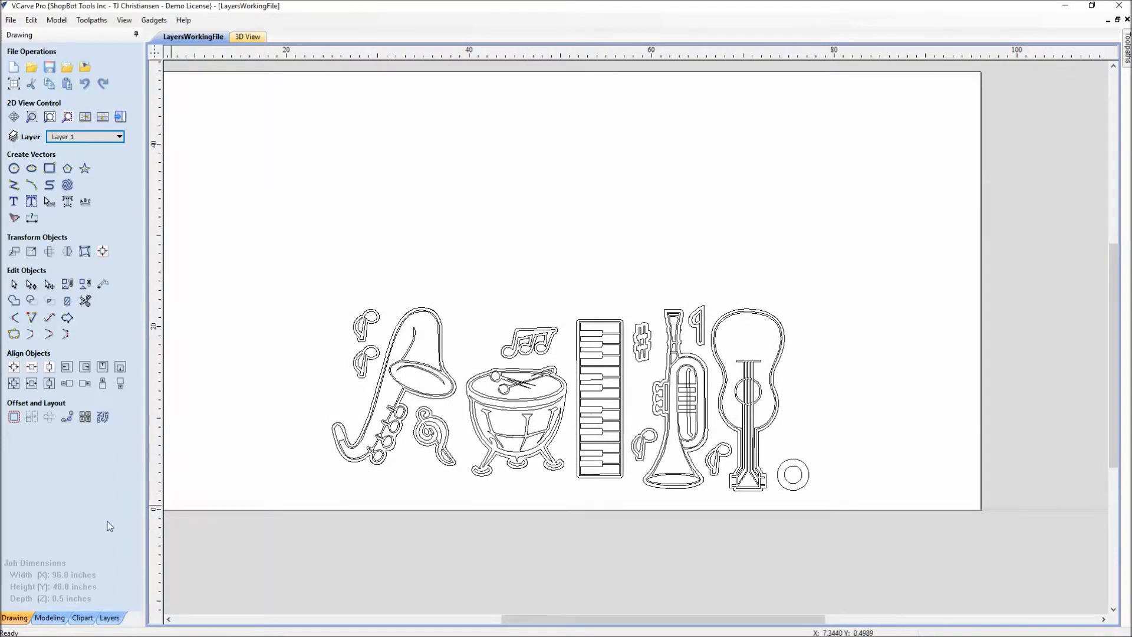
click(108, 619)
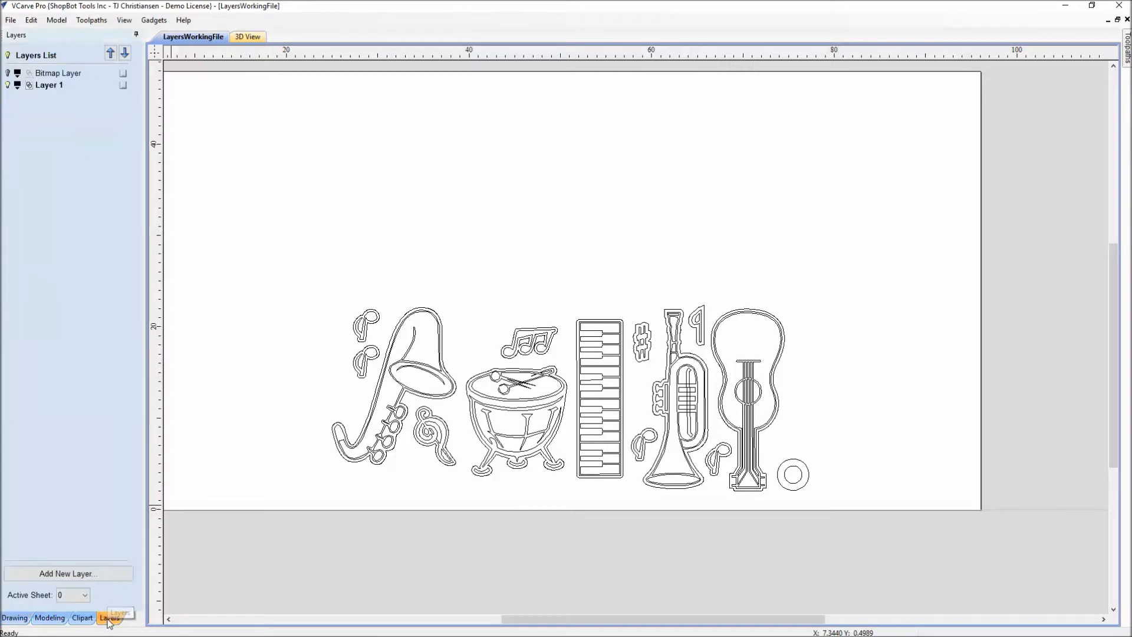
click(7, 85)
click(7, 85)
scroll(466, 306, up, 6)
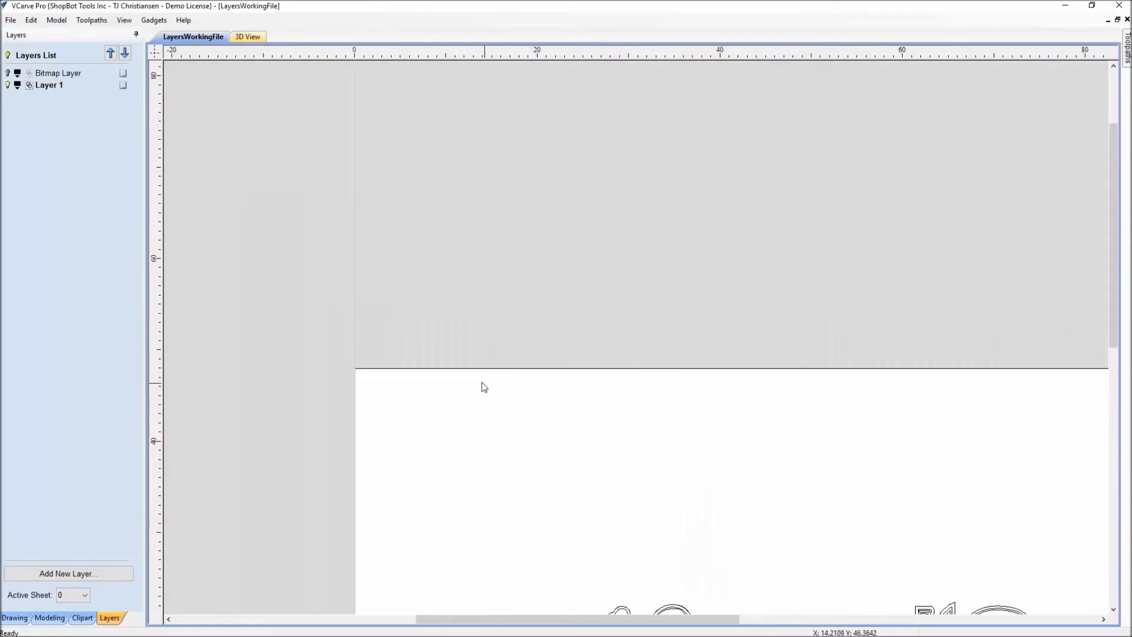
click(7, 73)
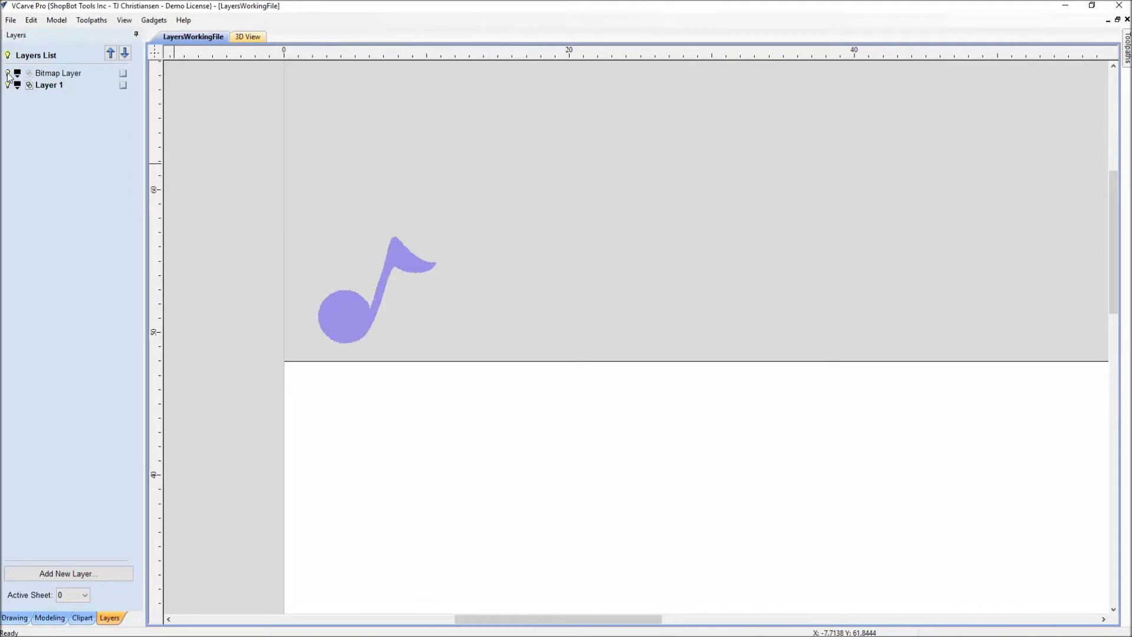
click(7, 73)
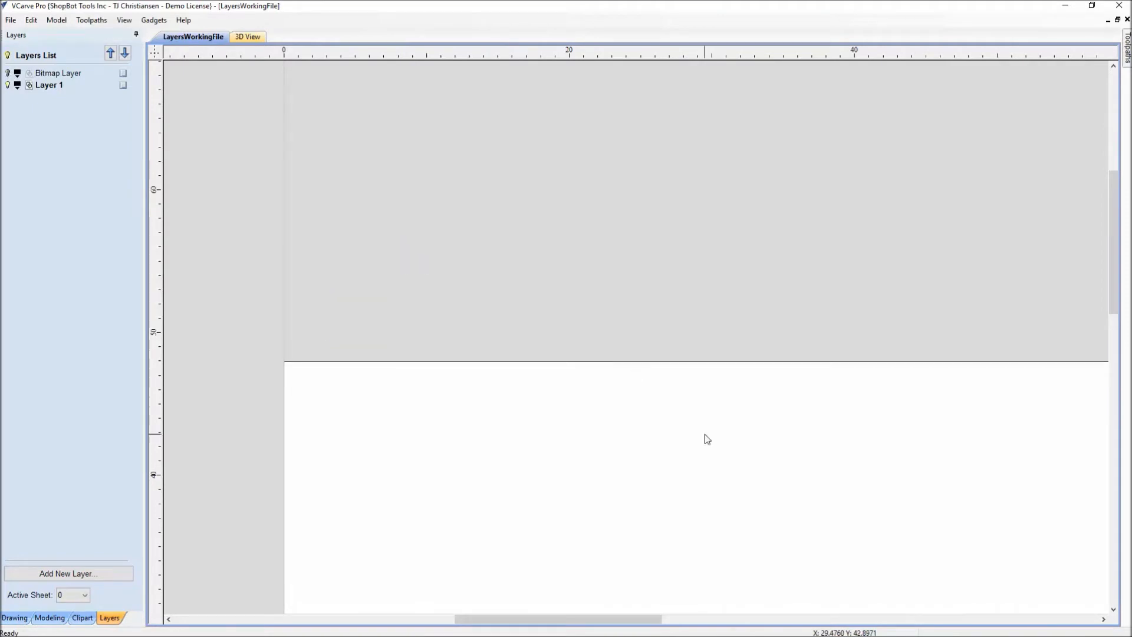
scroll(705, 434, down, 2)
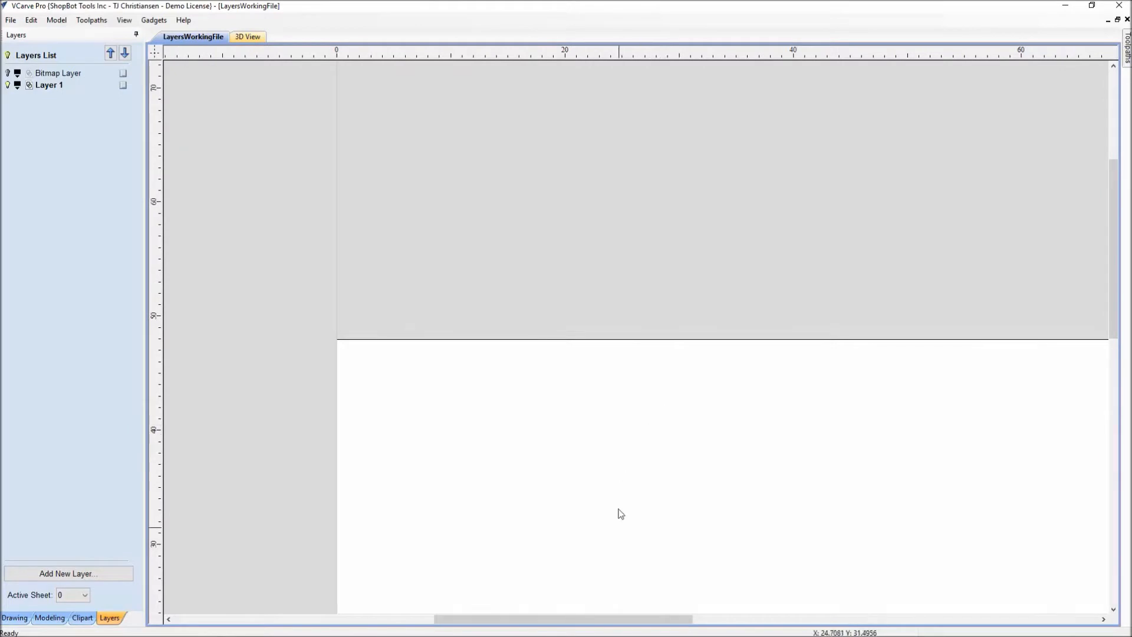
scroll(595, 448, down, 3)
middle_drag(689, 489, 600, 436)
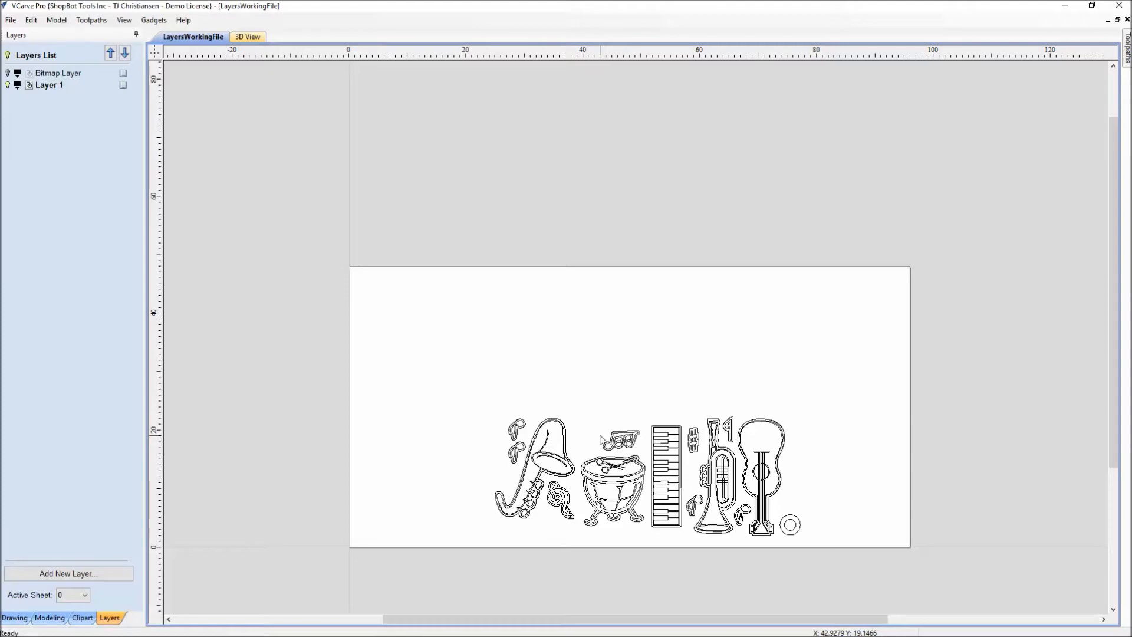
middle_drag(653, 498, 563, 361)
scroll(565, 362, up, 4)
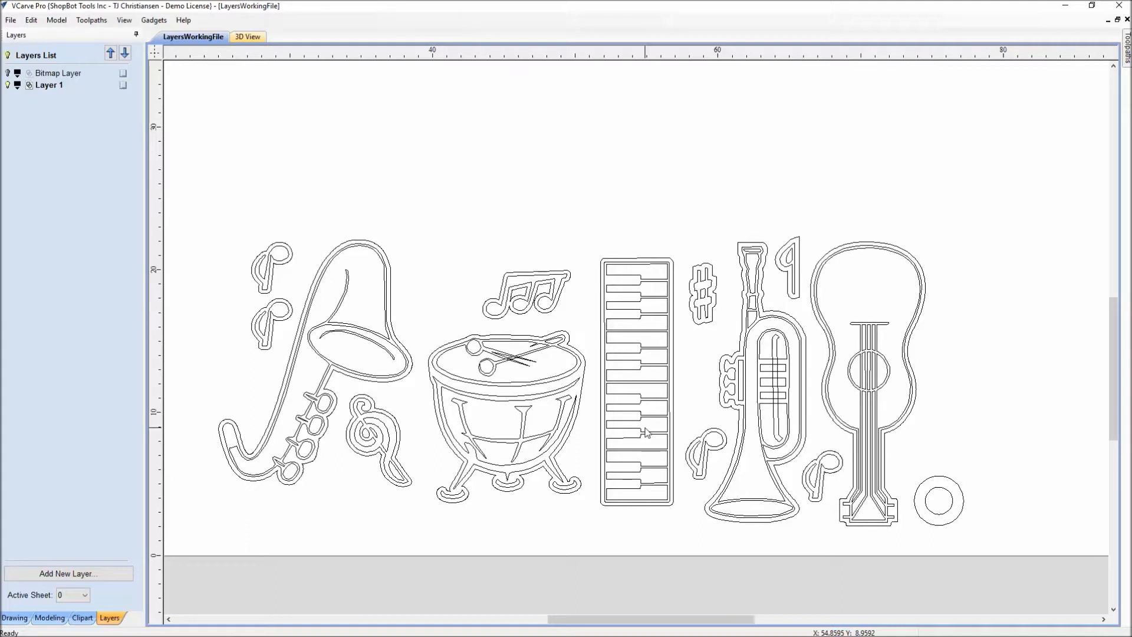
mouse_move(906, 615)
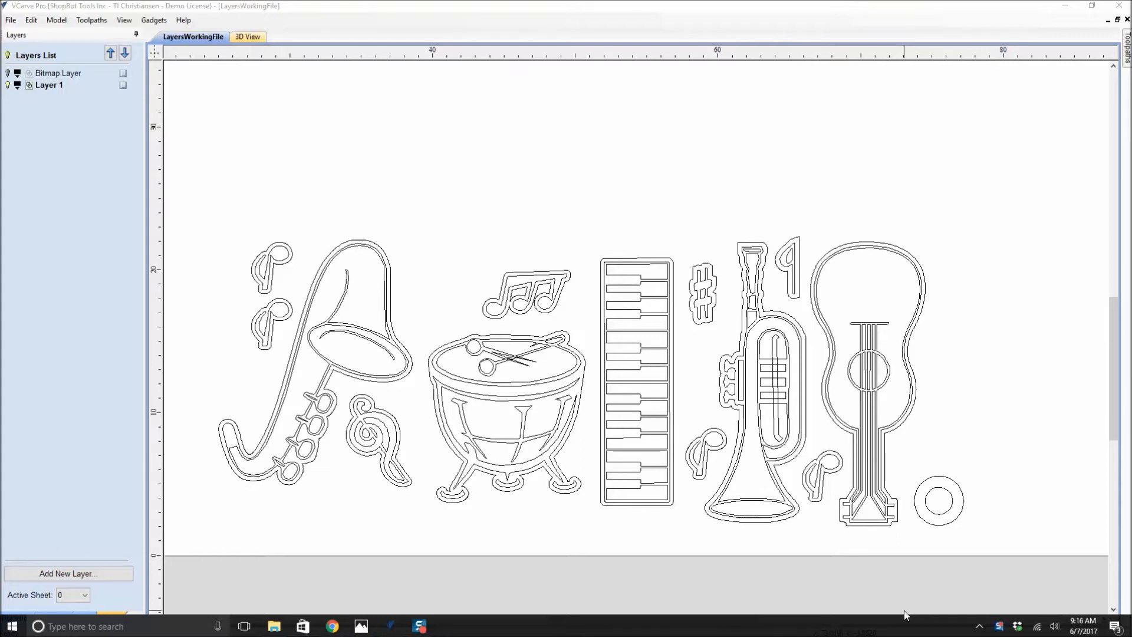
click(362, 346)
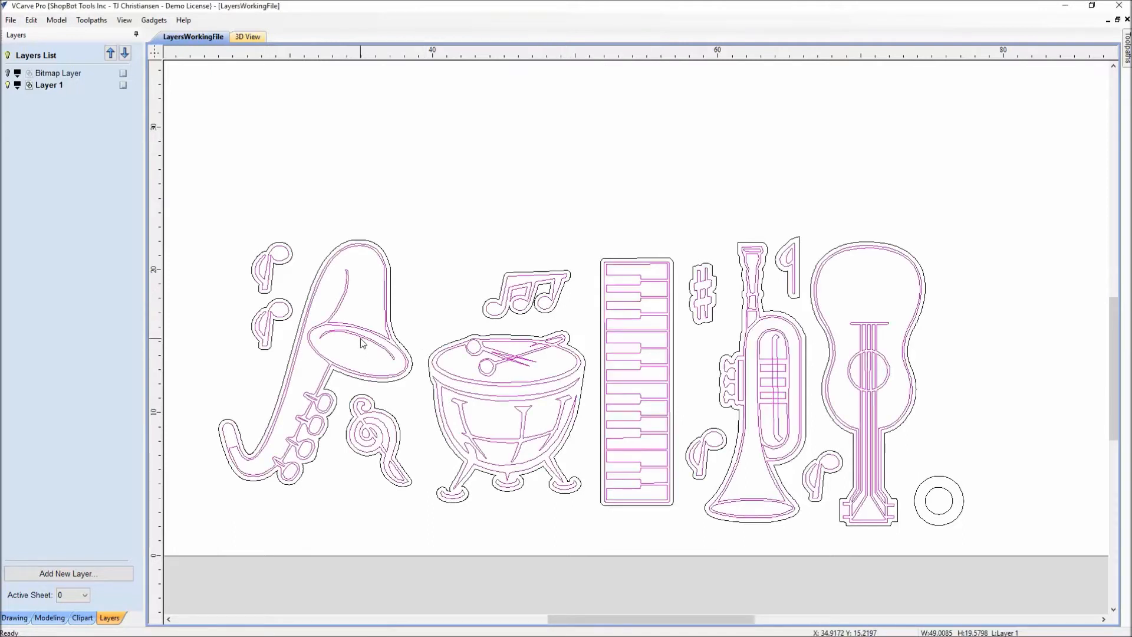
right_click(362, 347)
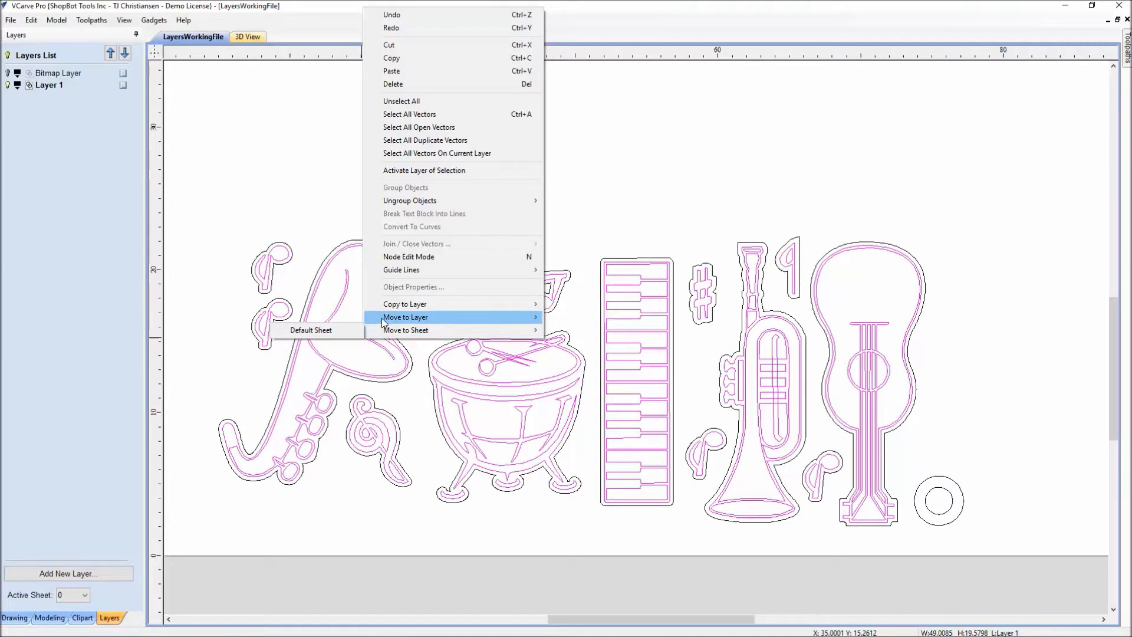
mouse_move(381, 317)
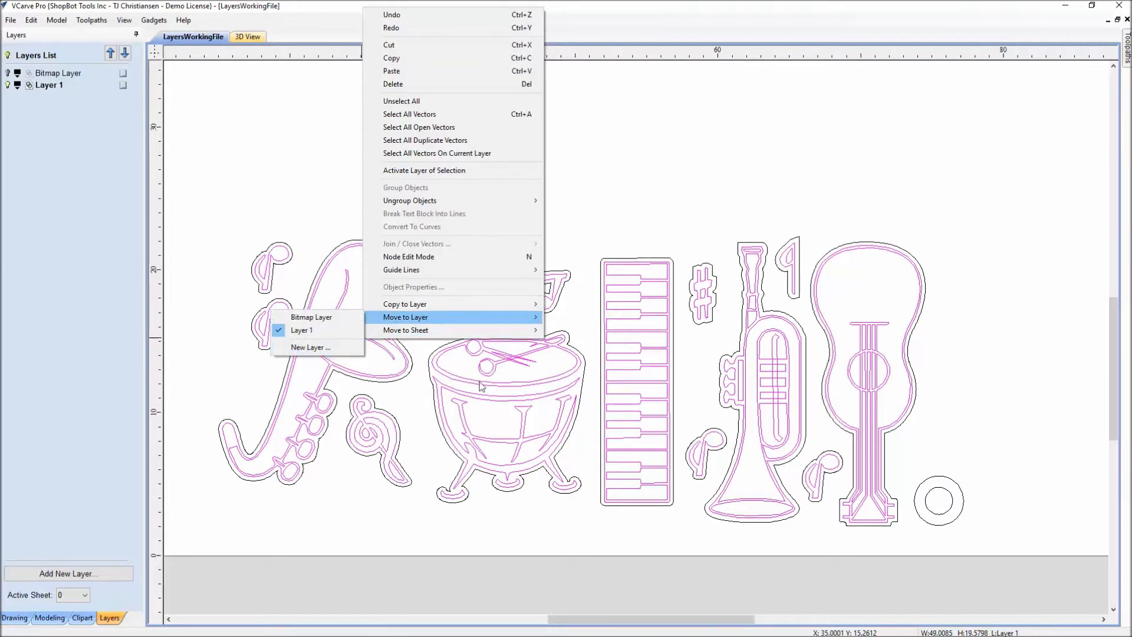
click(183, 457)
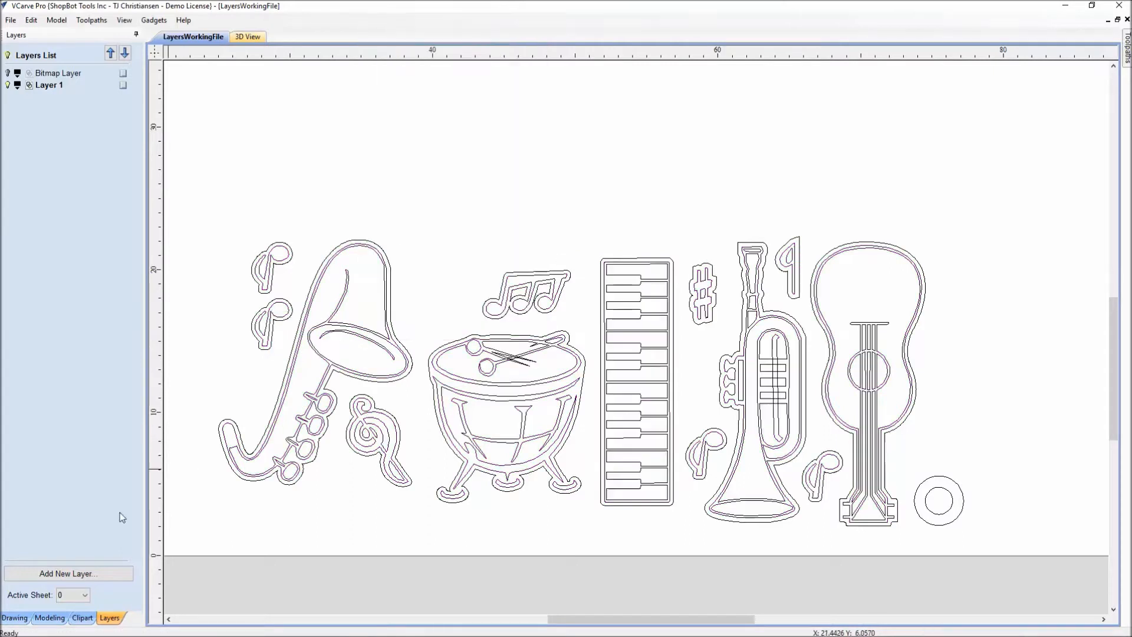
Add a new layer named V Carve to the drawing
click(41, 573)
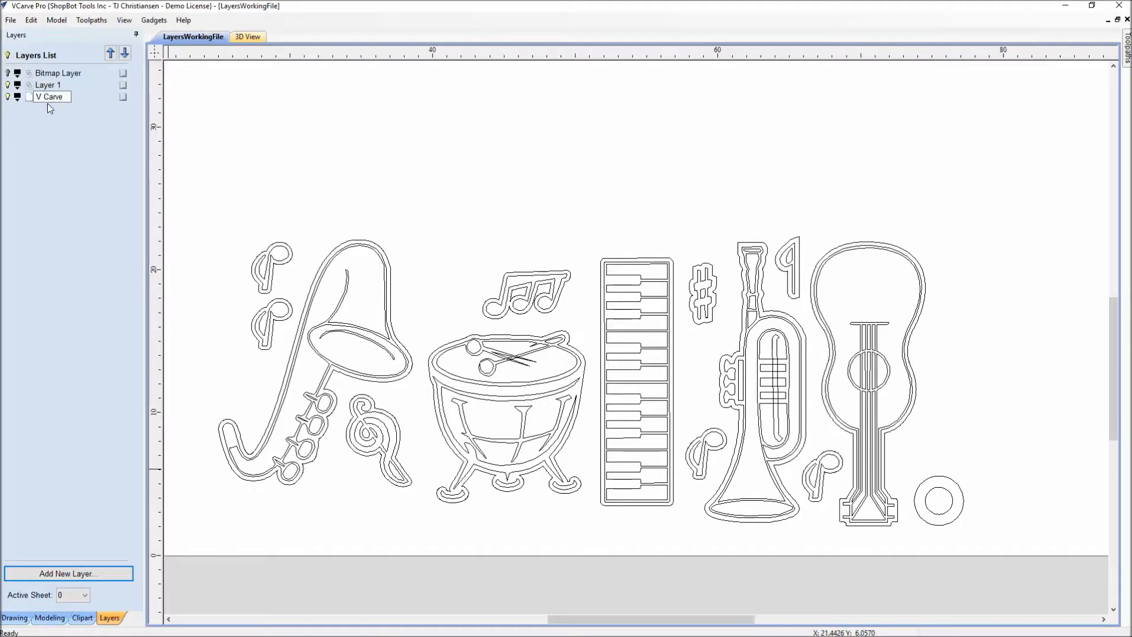
right_click(123, 98)
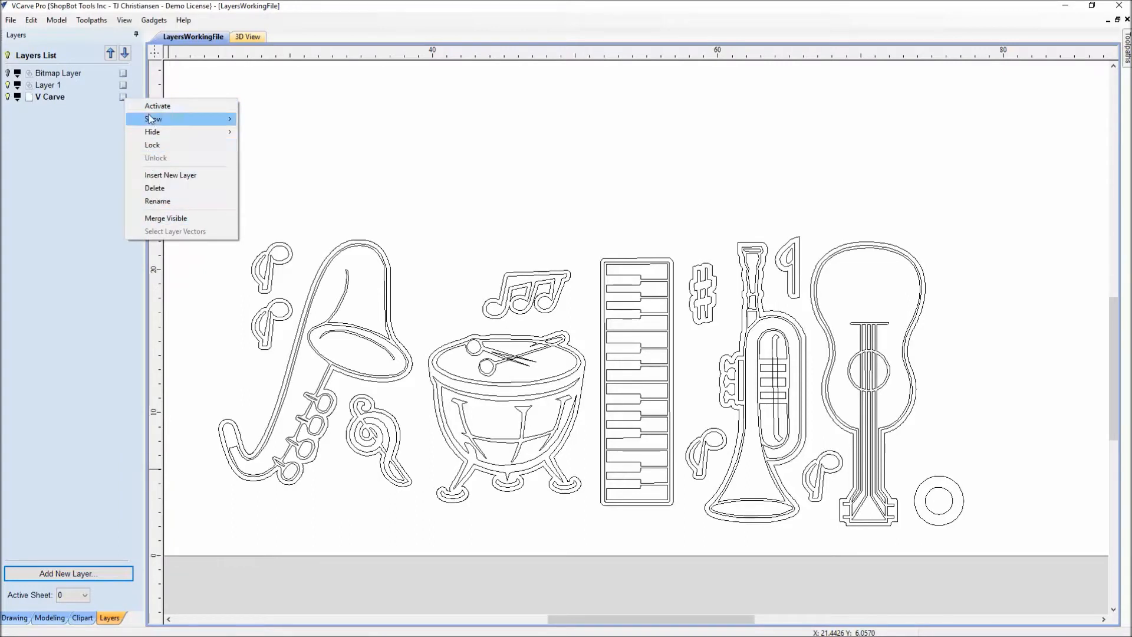
click(92, 110)
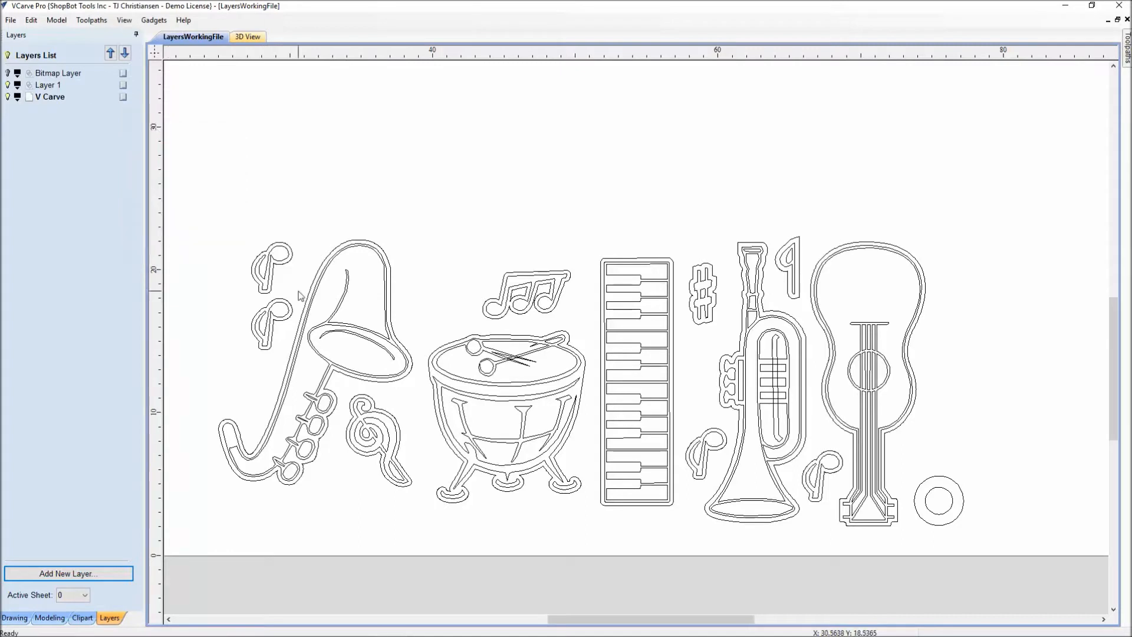
Move the grouped inner detail vectors of the instruments and notes from Layer 1 to the V Carve layer, then deselect them
click(323, 324)
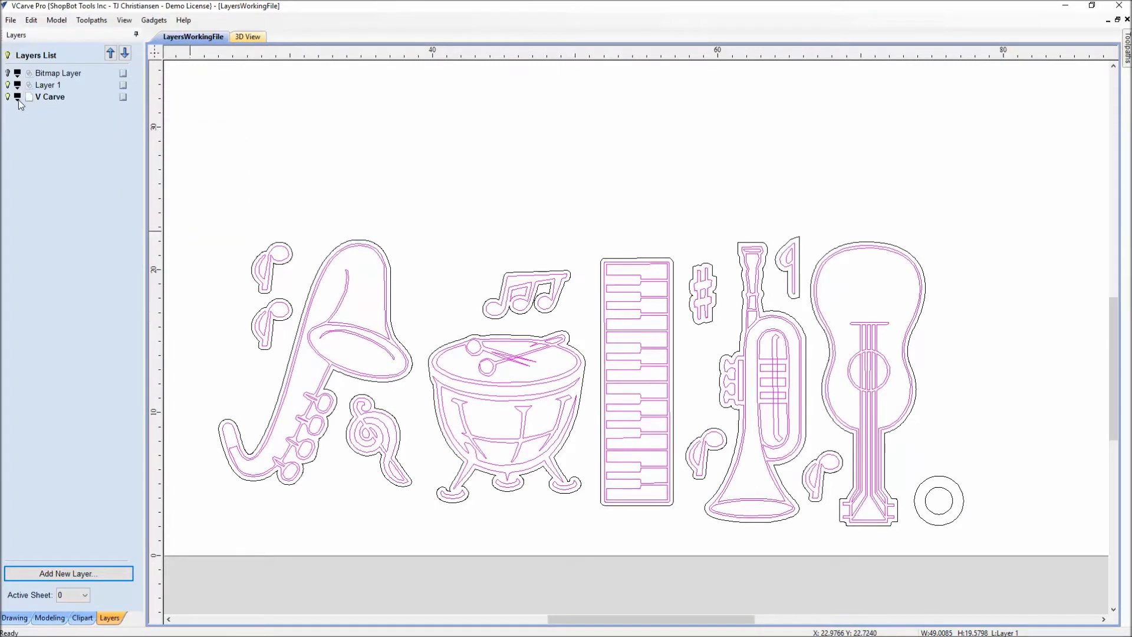
right_click(366, 335)
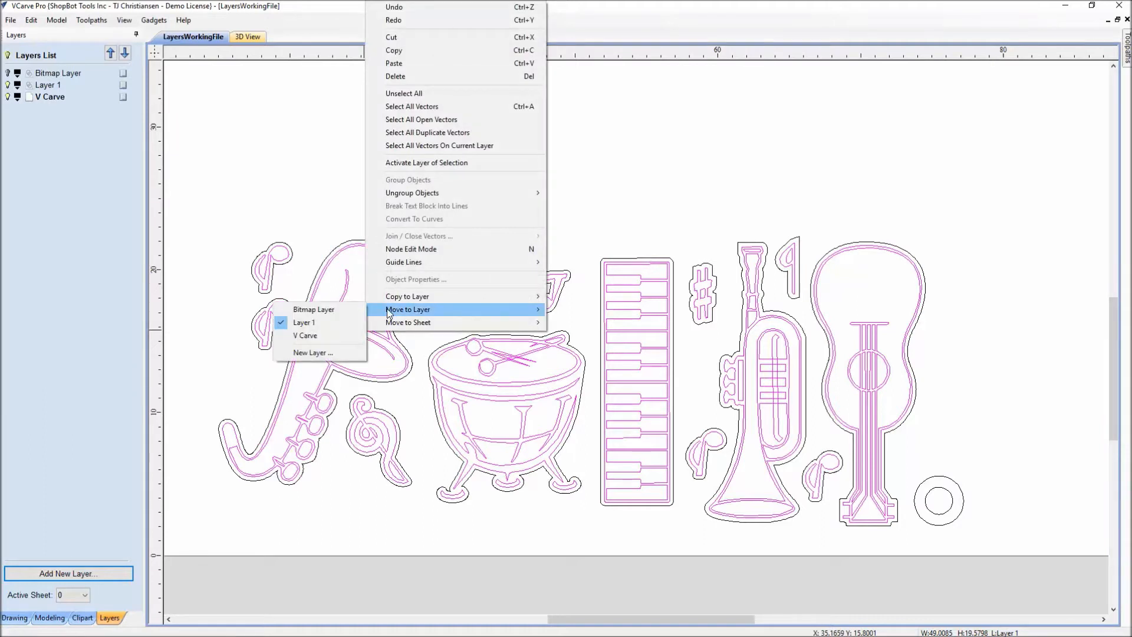
click(313, 337)
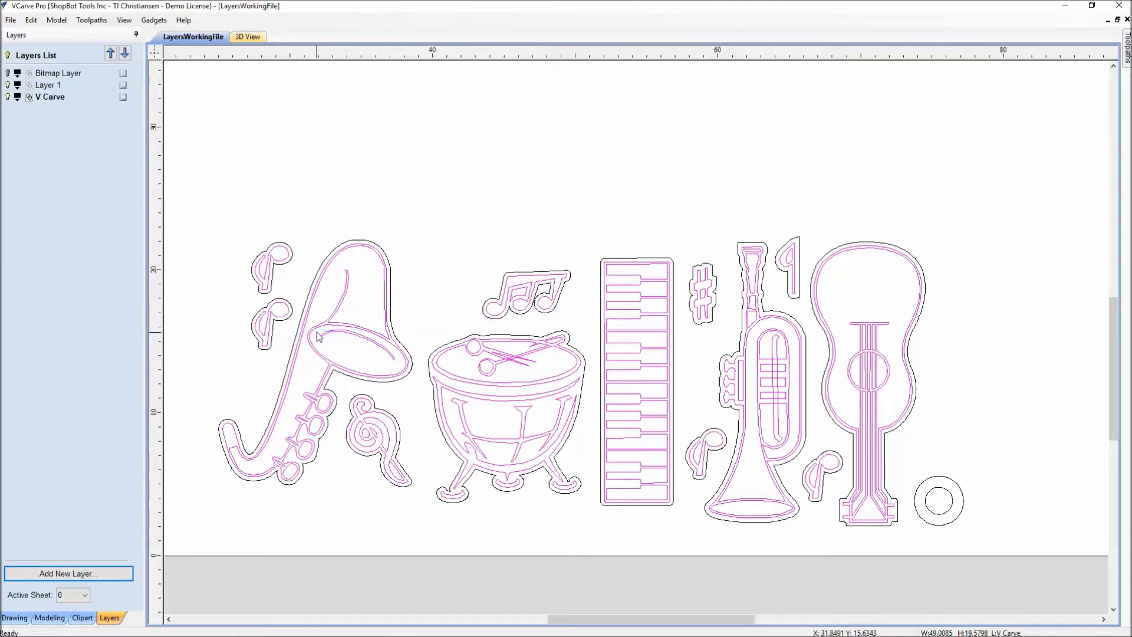
click(425, 195)
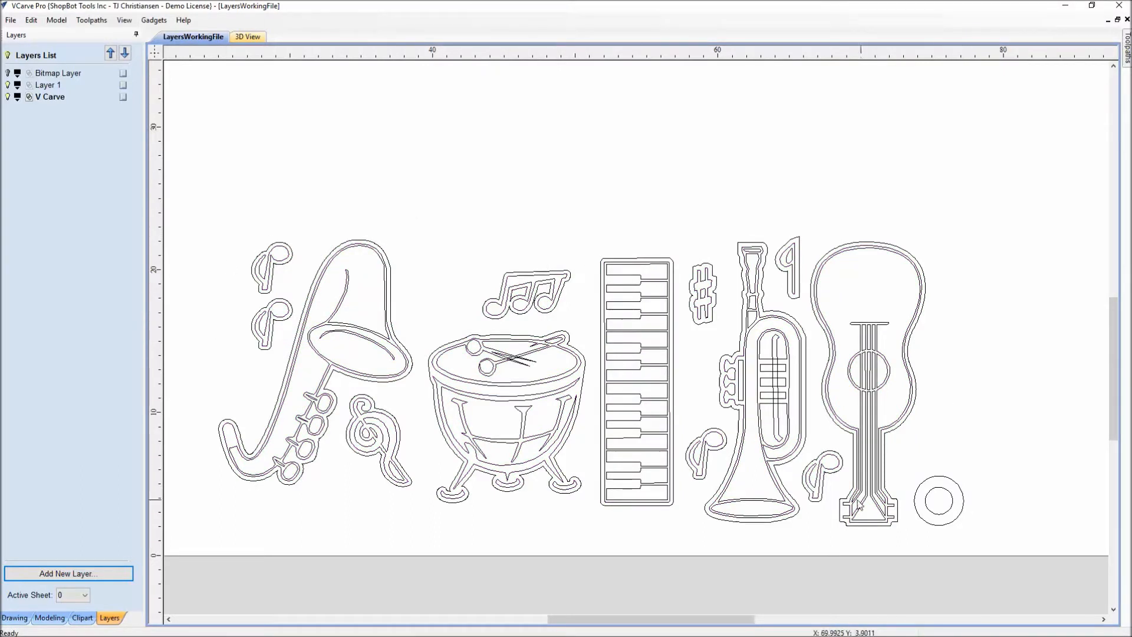
Change the drawing colour of the V Carve layer to red
click(18, 99)
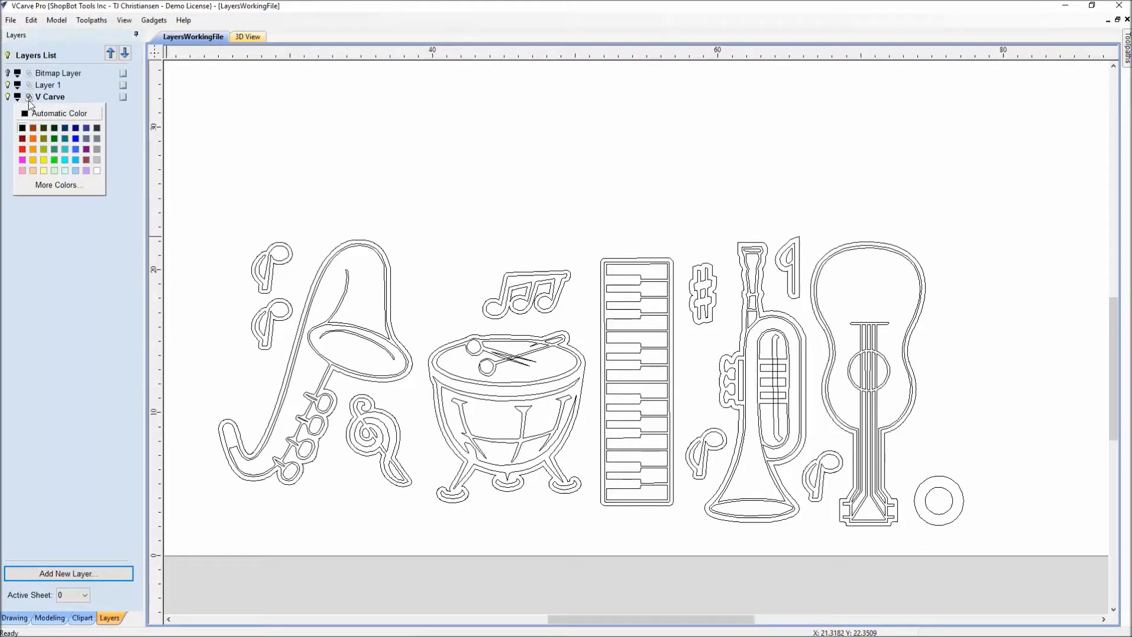
click(22, 149)
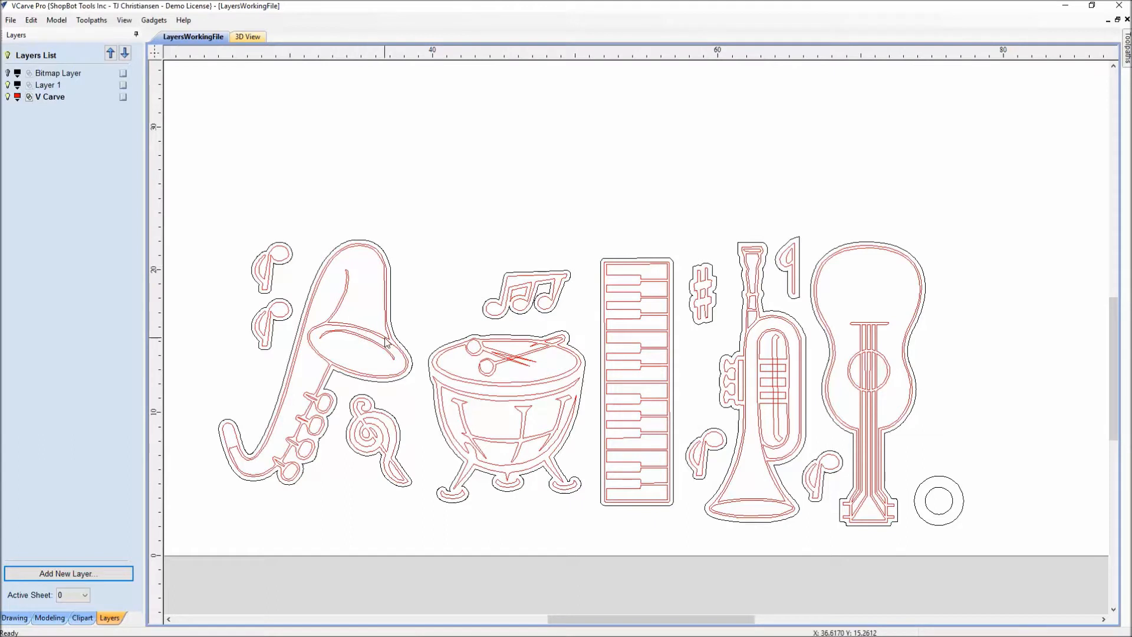
Move the grouped outer outlines of the instruments and notes to a new visible, active layer named Profile with a blue drawing colour, then deselect them
click(413, 376)
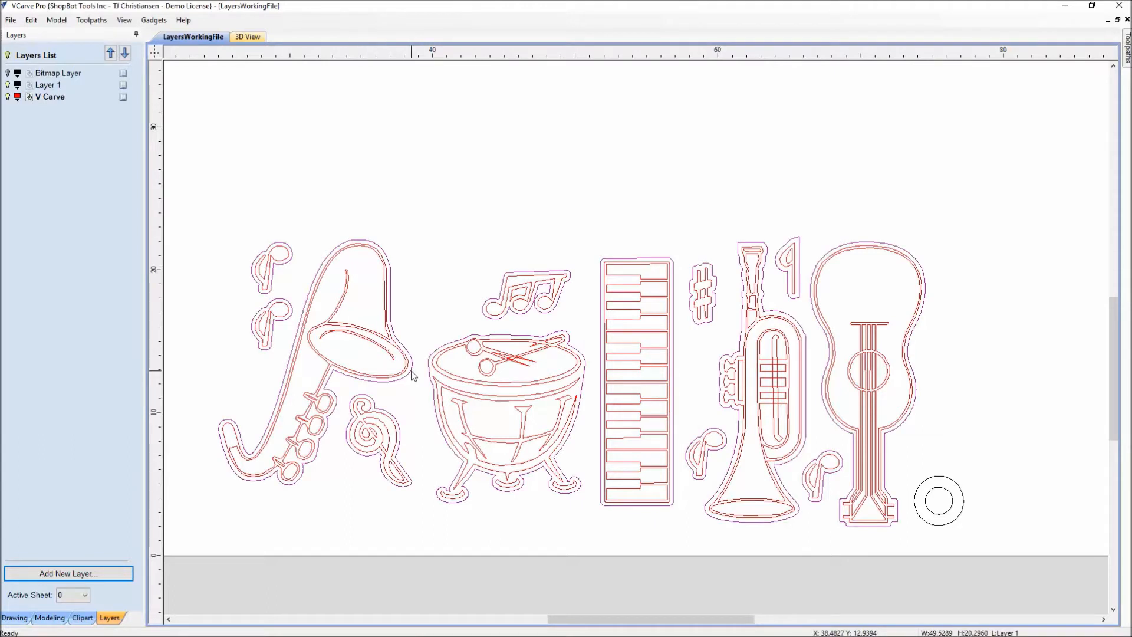
right_click(413, 376)
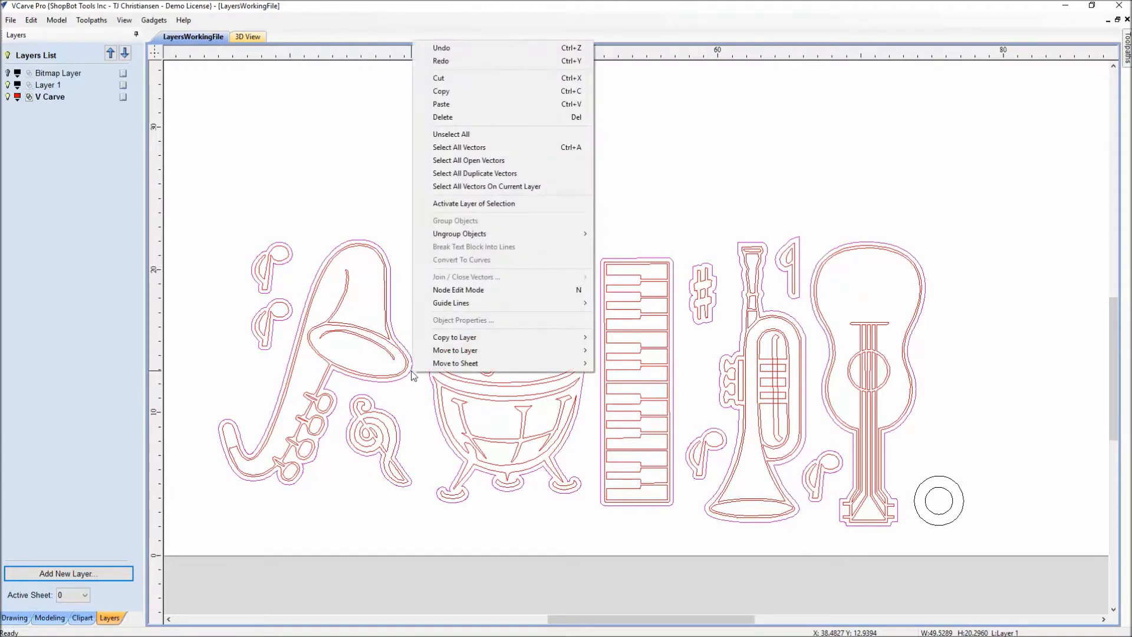
mouse_move(434, 363)
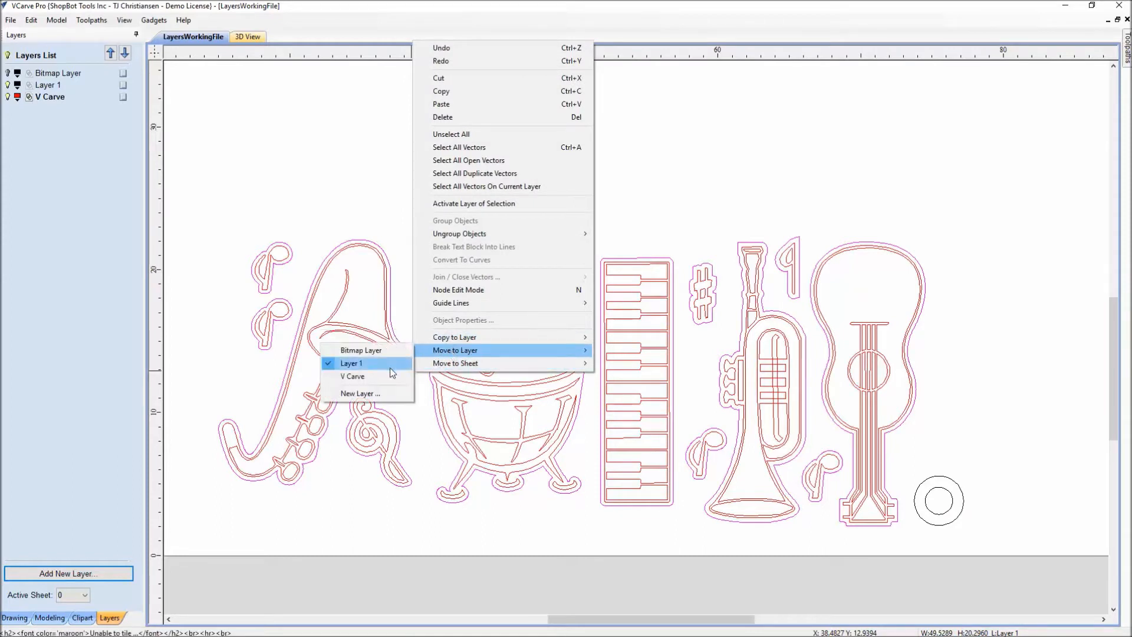
click(384, 394)
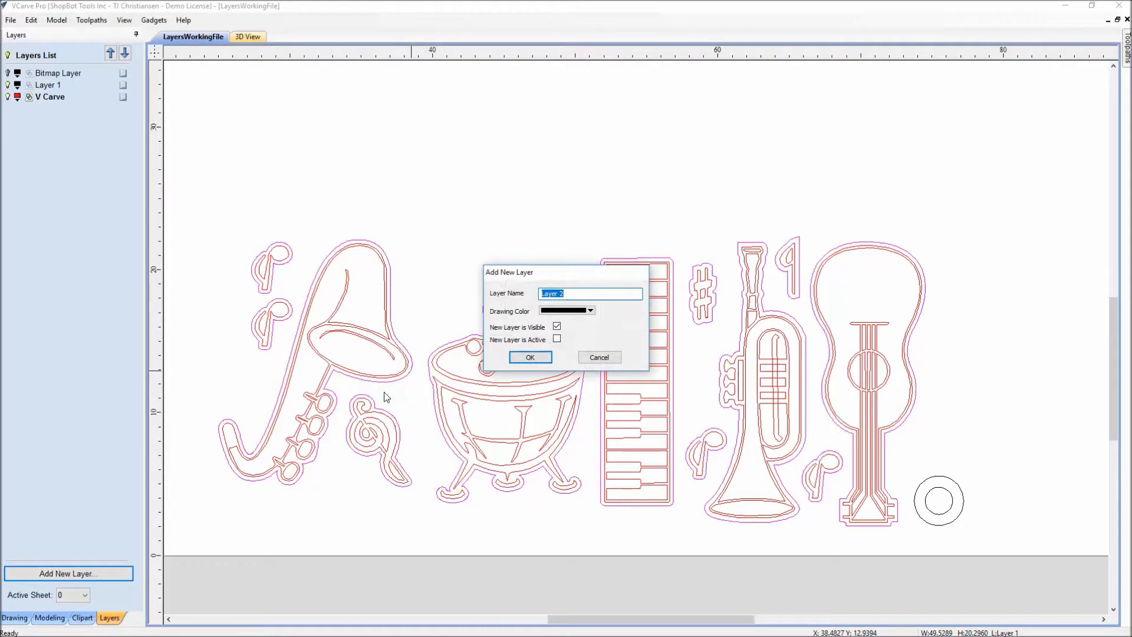
text(Profile)
click(591, 310)
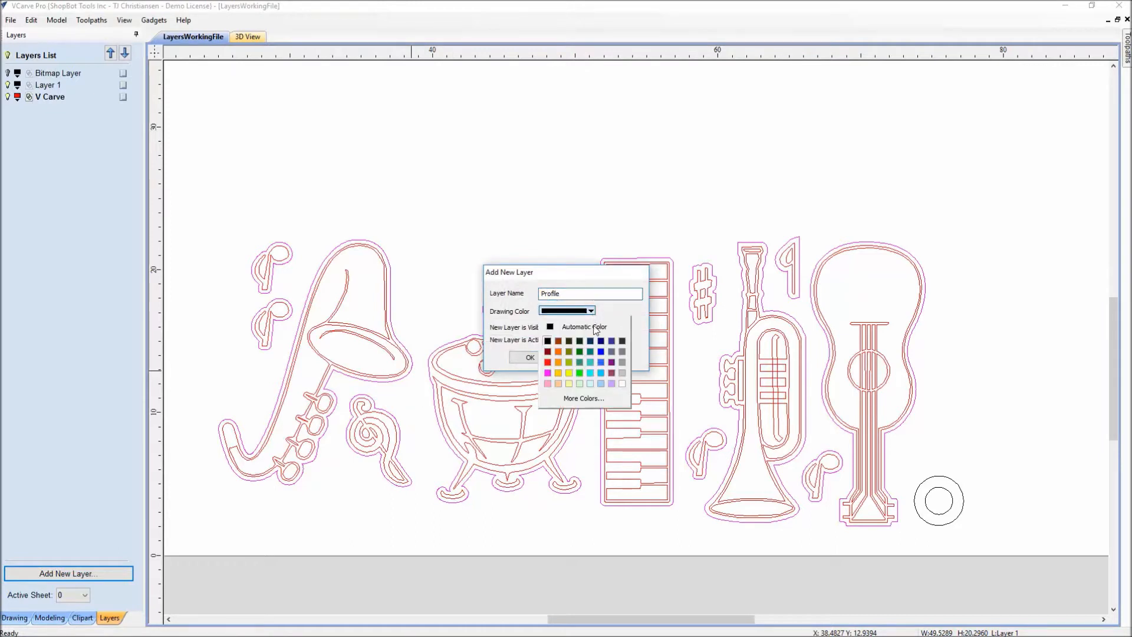
click(601, 351)
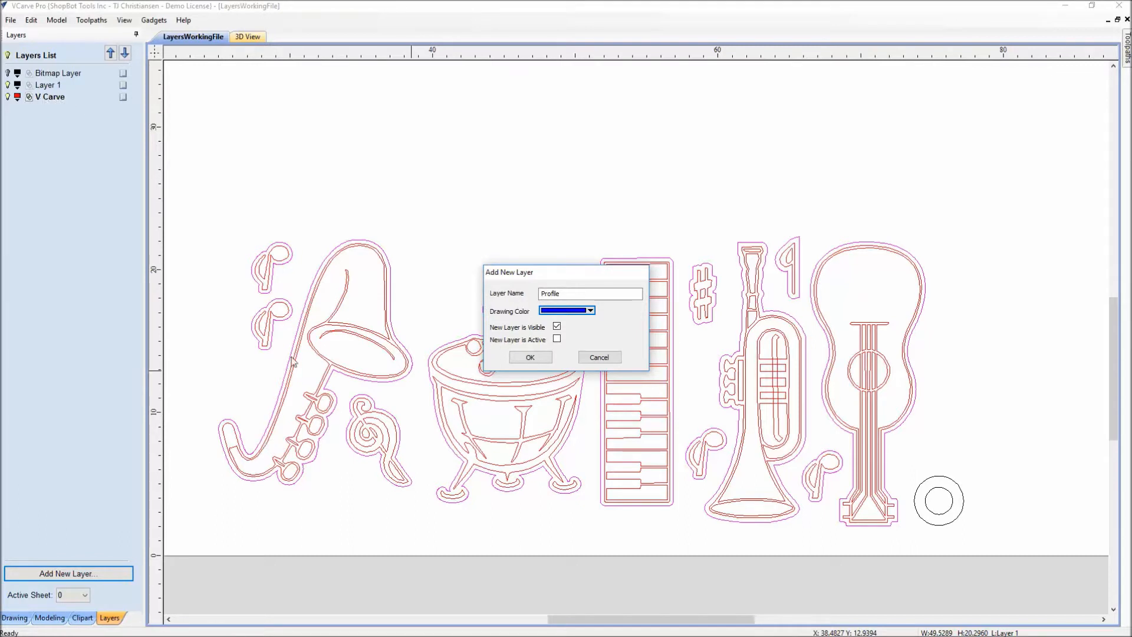
click(557, 339)
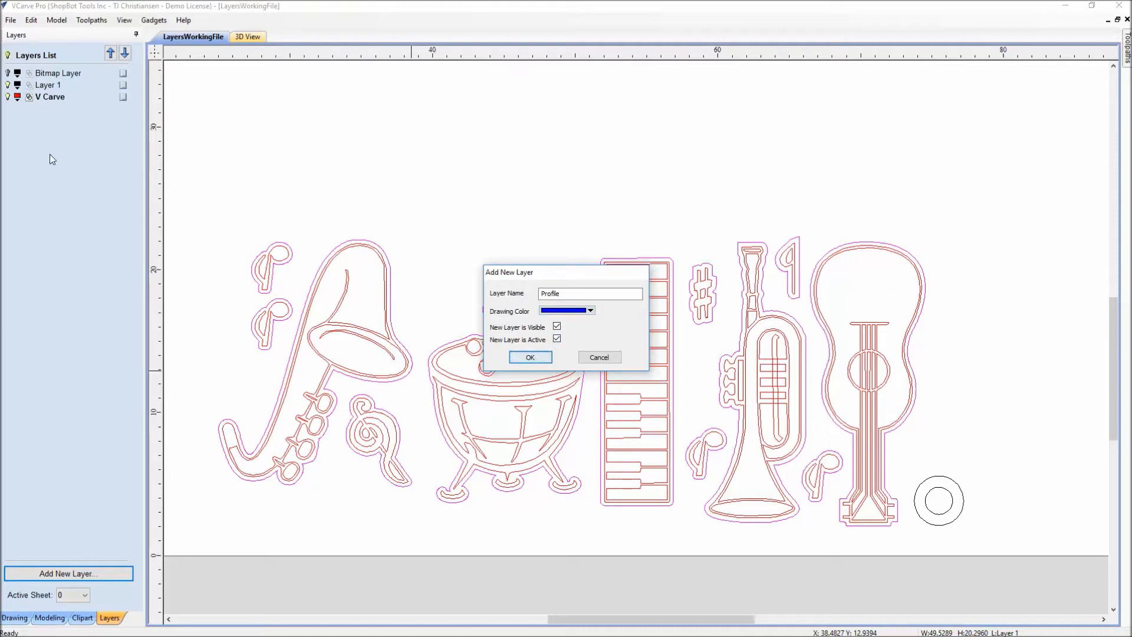
click(530, 357)
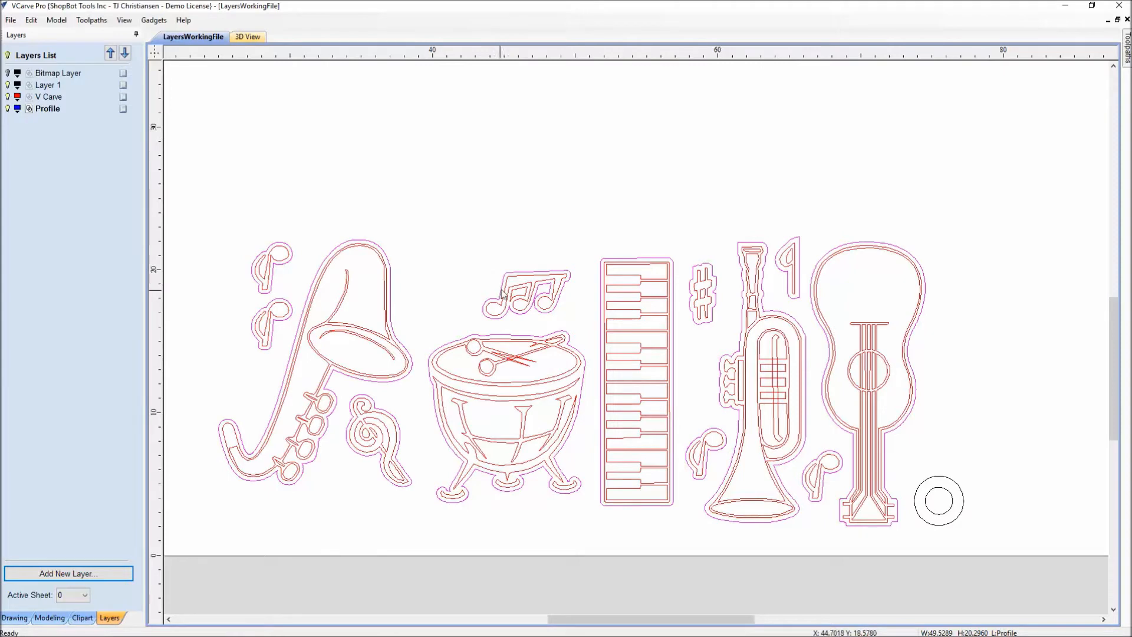
click(532, 237)
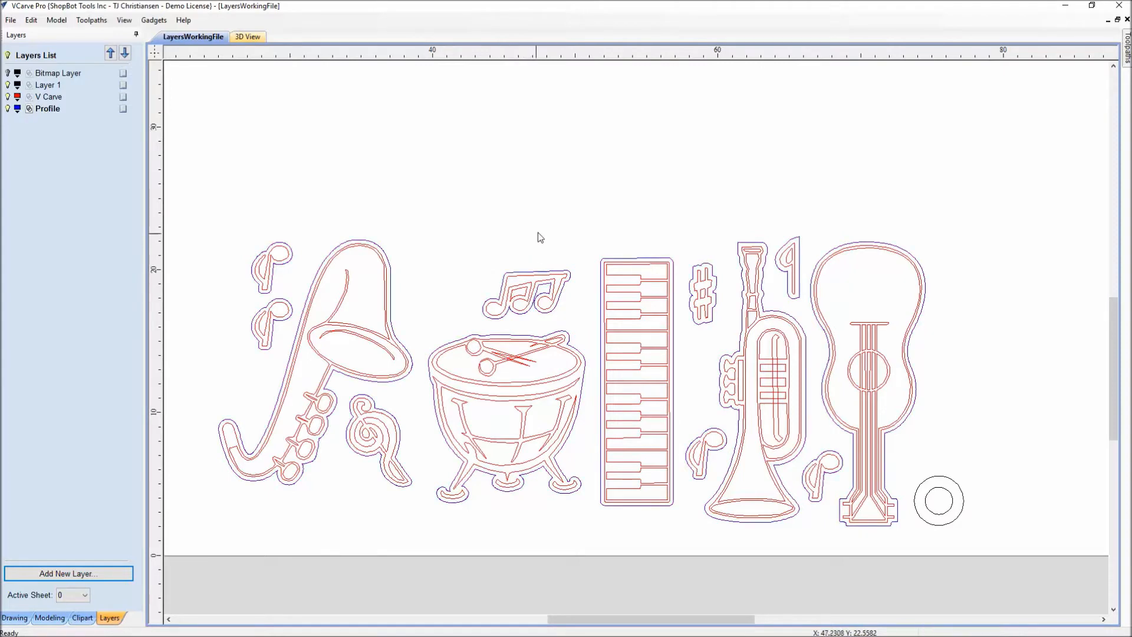
Move the outer circle beside the guitar from Layer 1 to the Profile layer
scroll(543, 228, down, 3)
middle_drag(543, 228, 528, 304)
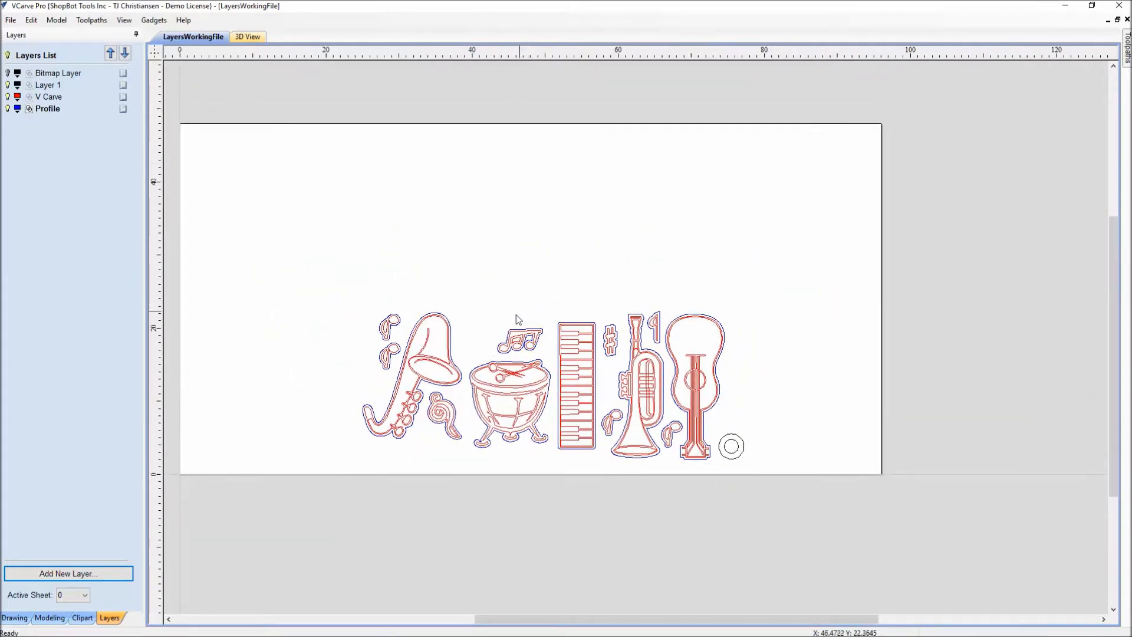
scroll(482, 400, up, 2)
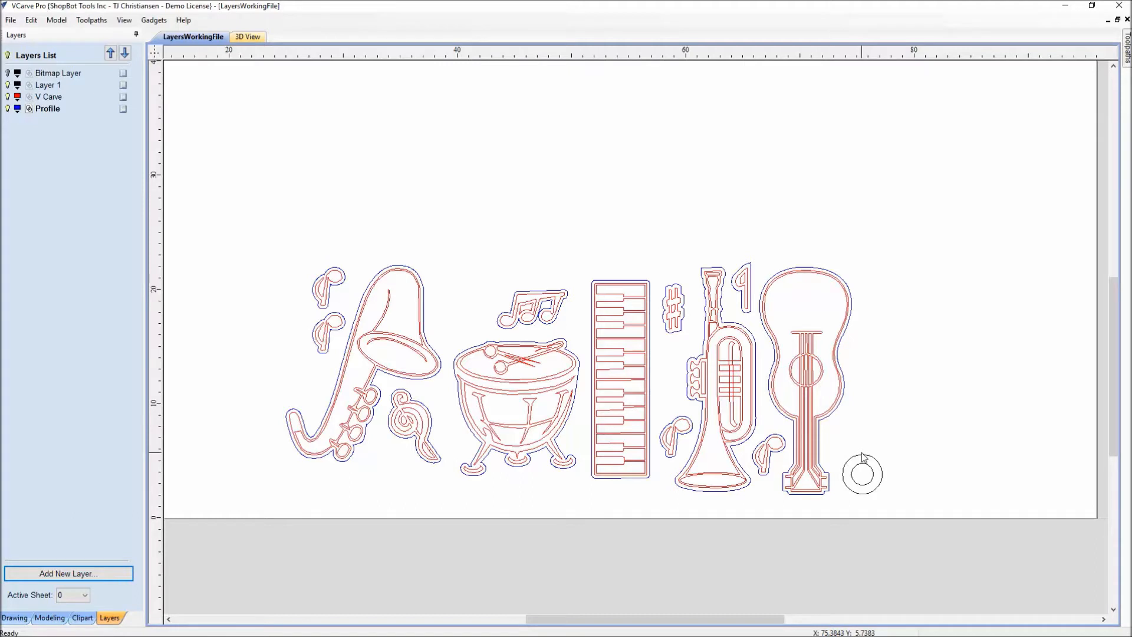
click(865, 496)
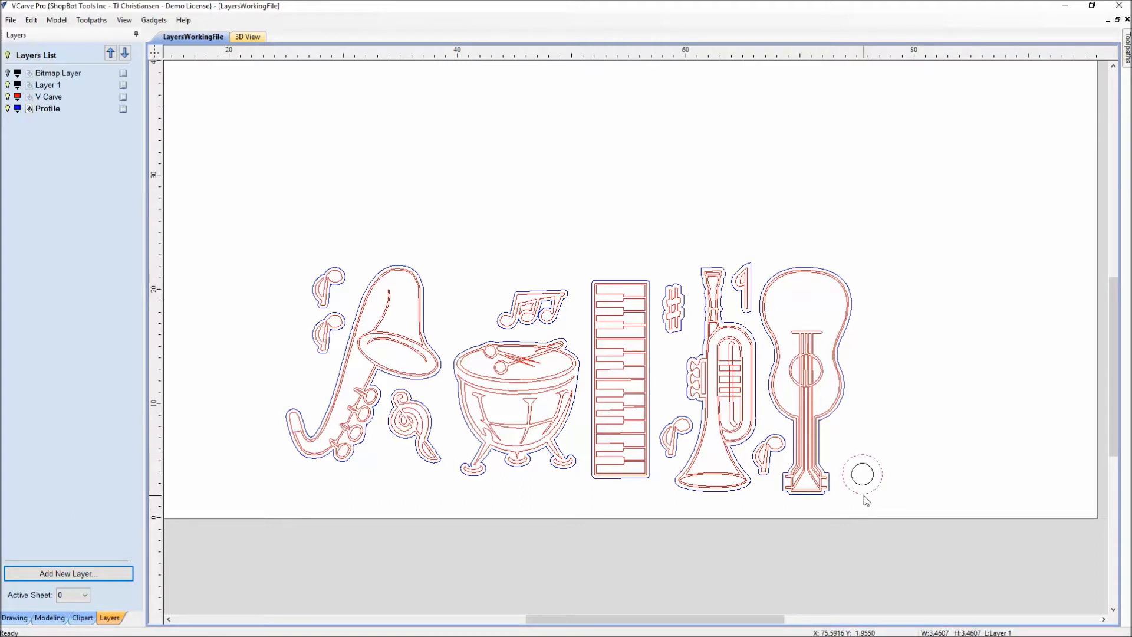
right_click(866, 500)
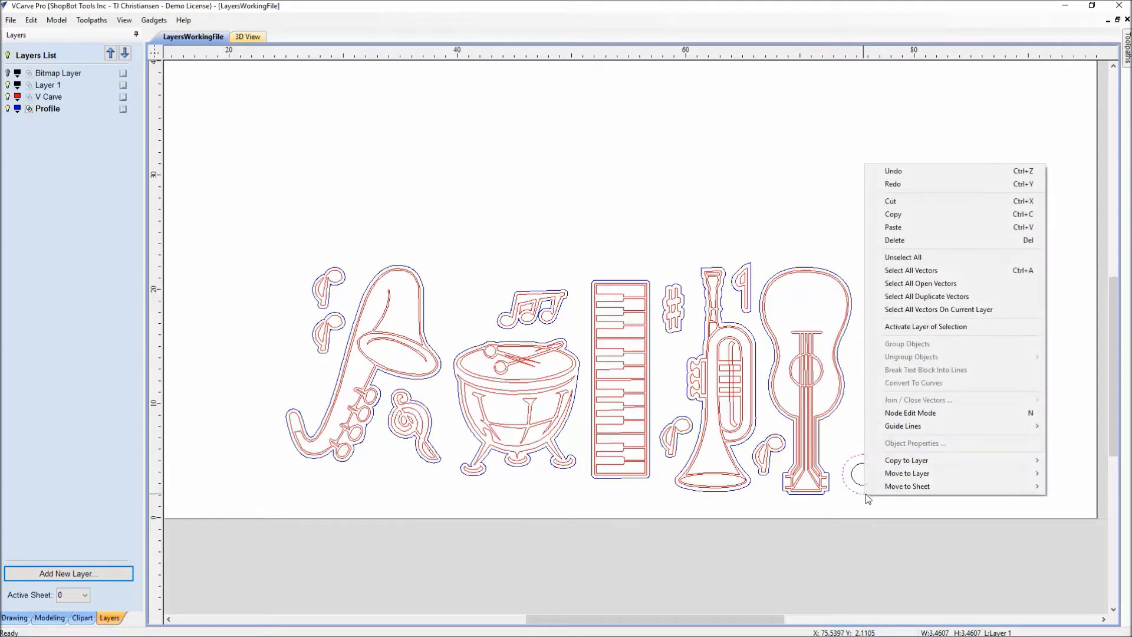
mouse_move(897, 479)
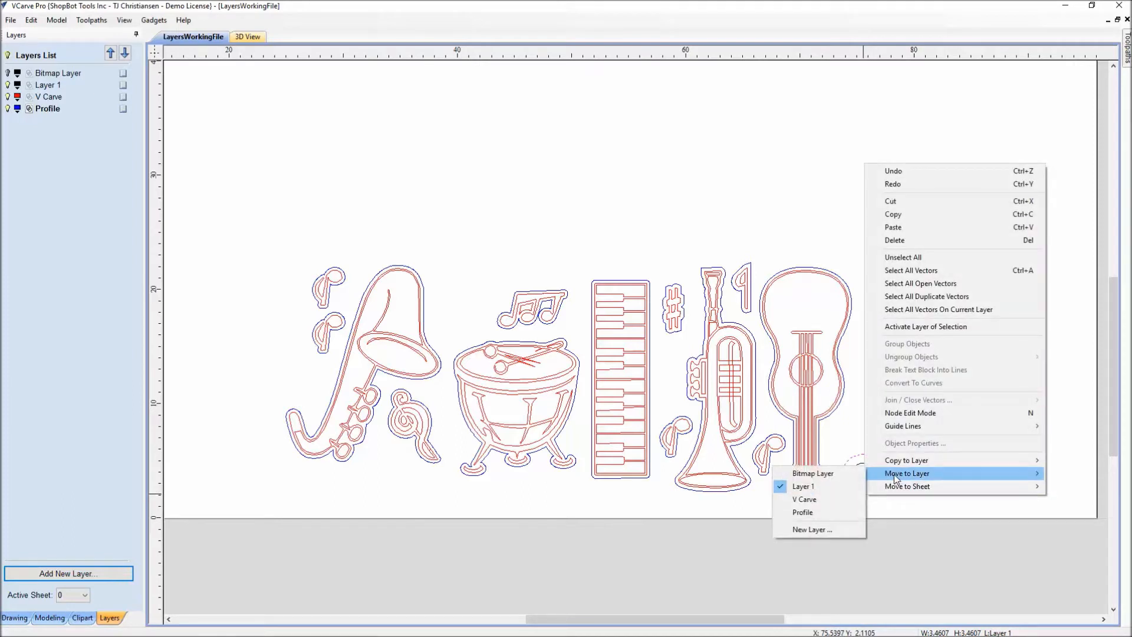
click(808, 513)
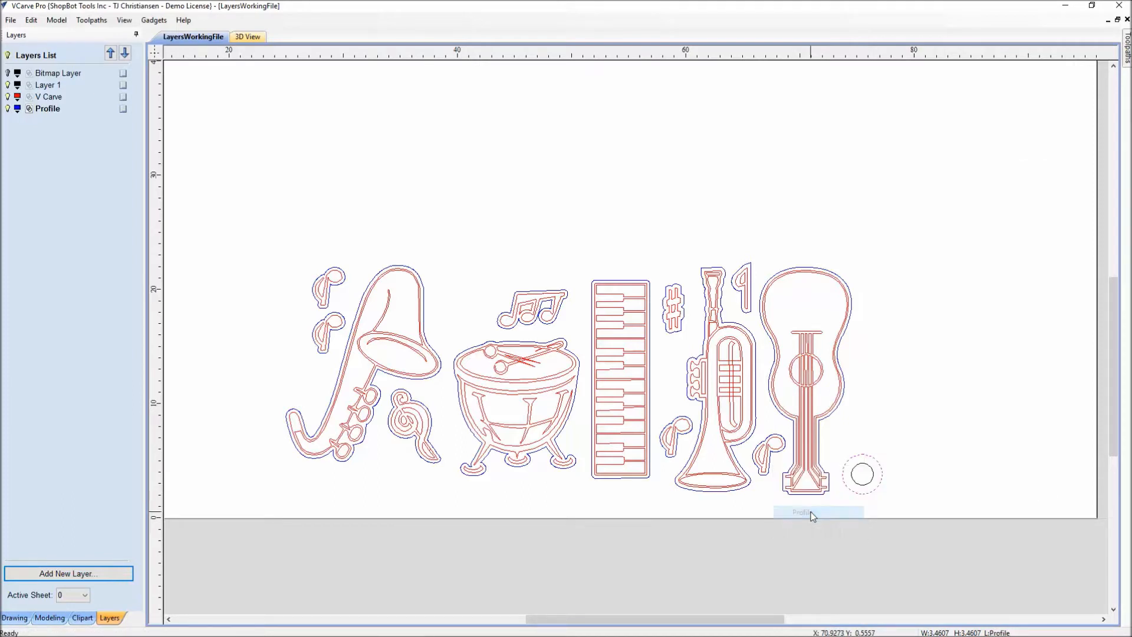
Move the inner circle beside the guitar to a new layer named .3 Pocket with a green drawing colour
click(863, 485)
right_click(861, 488)
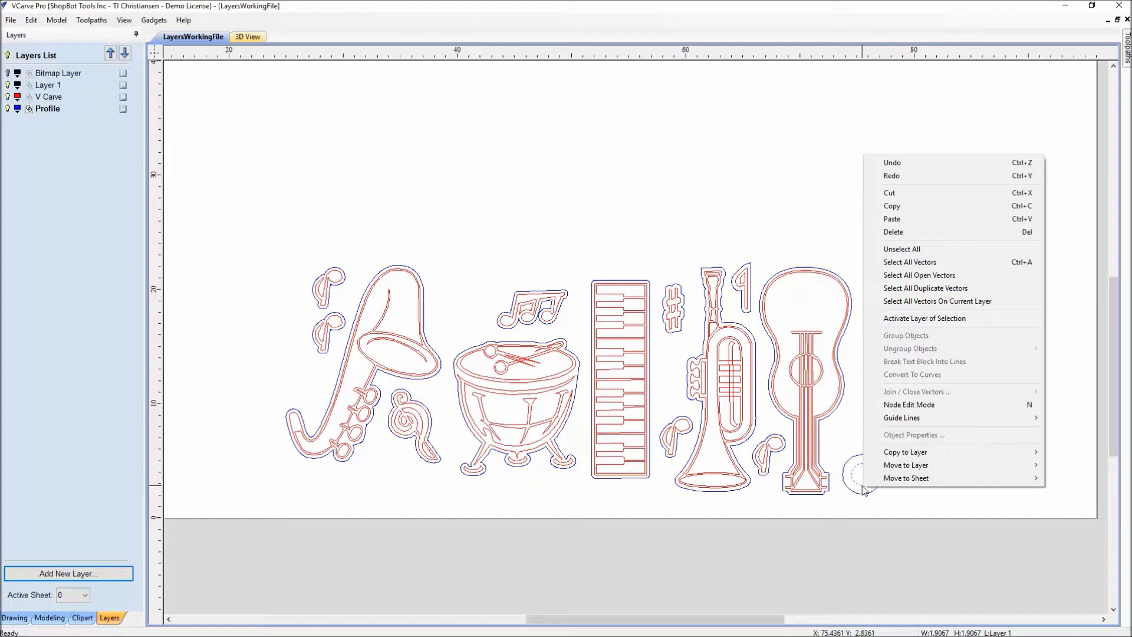
mouse_move(884, 469)
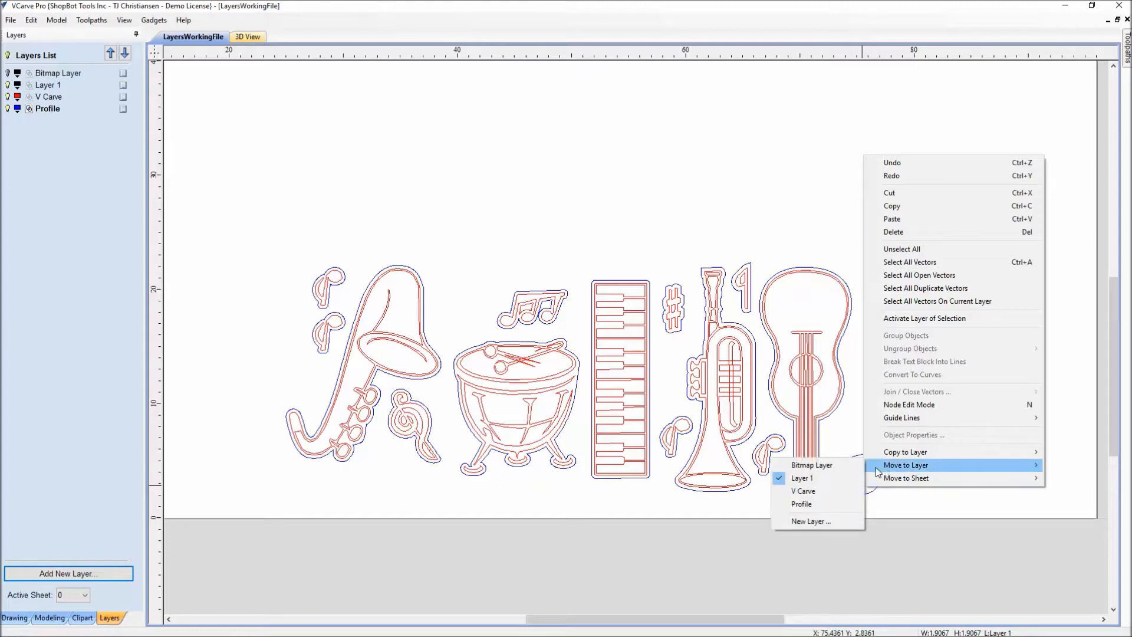
click(812, 521)
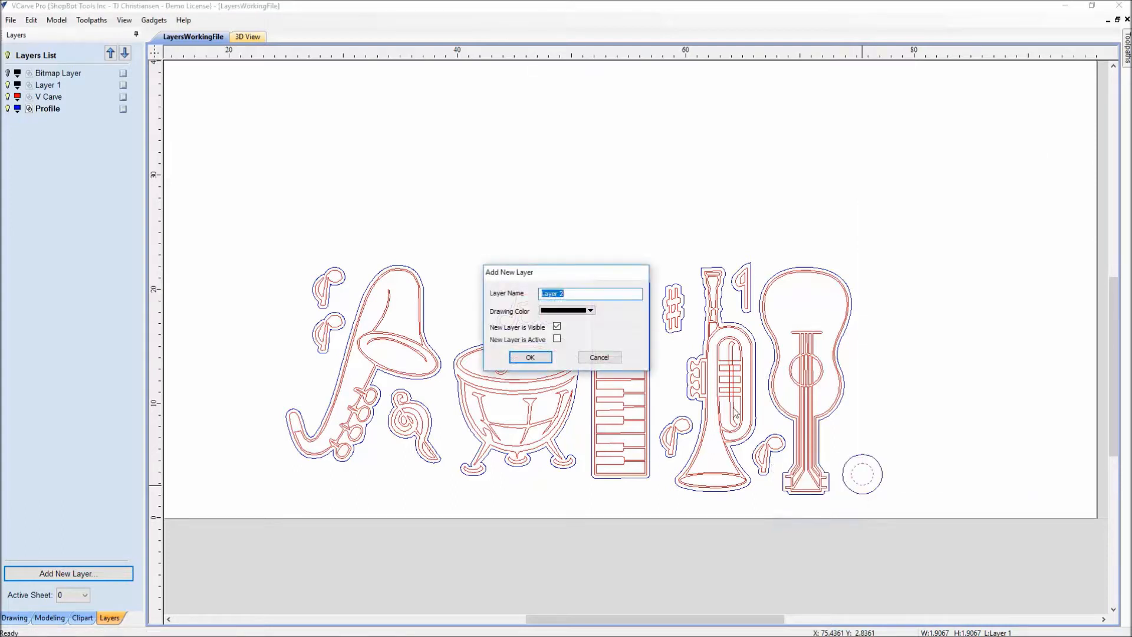
text(.3)
text(Pocket)
click(590, 310)
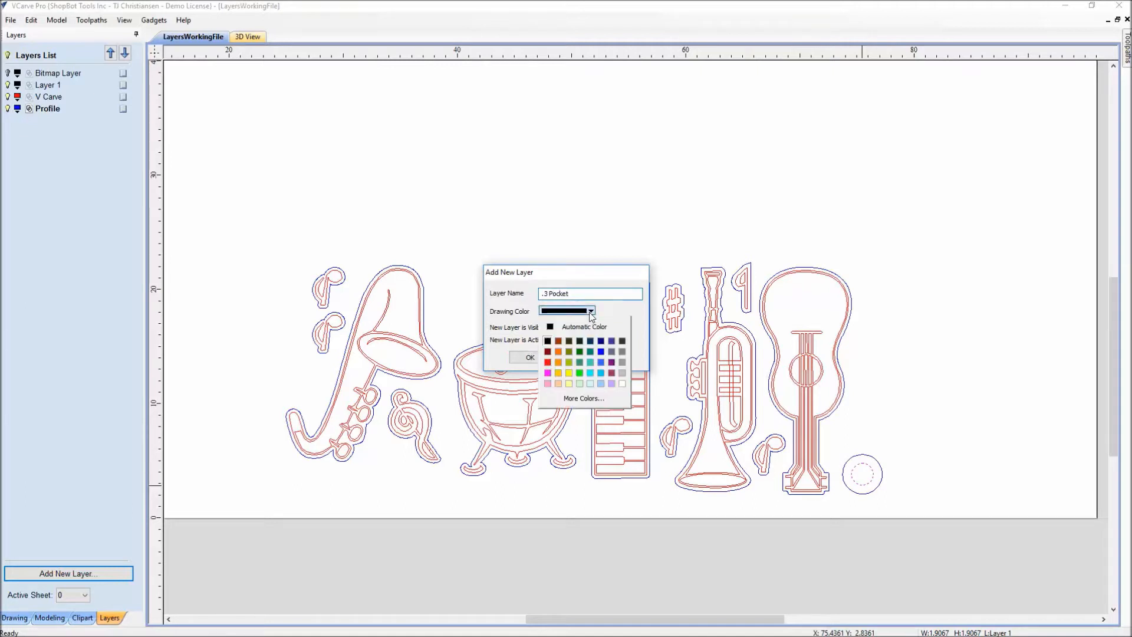
click(591, 363)
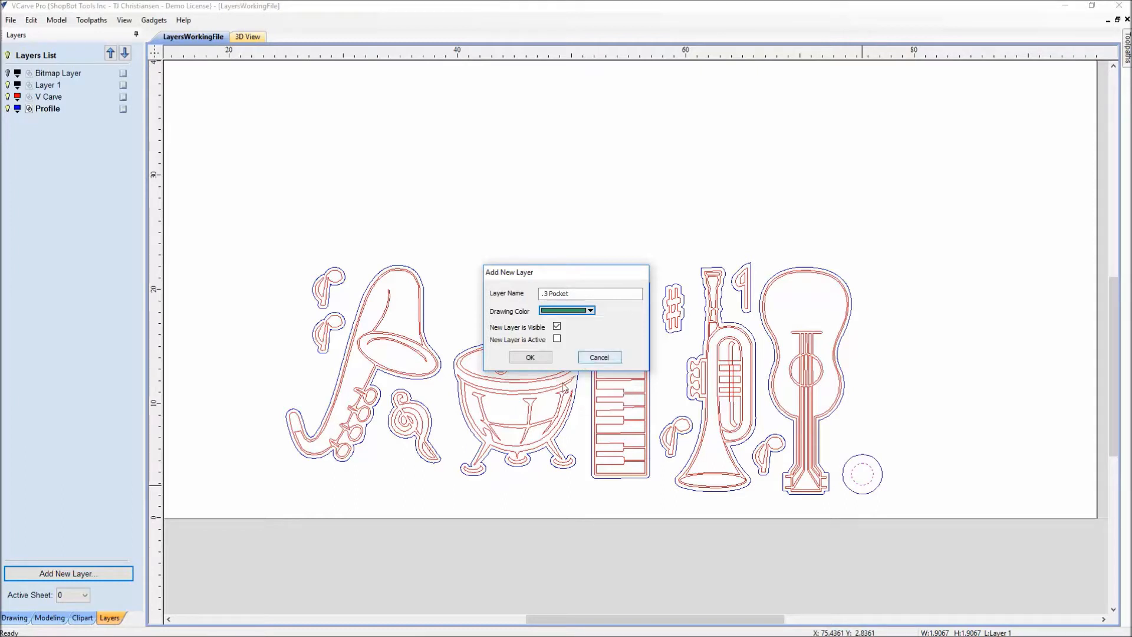
click(531, 357)
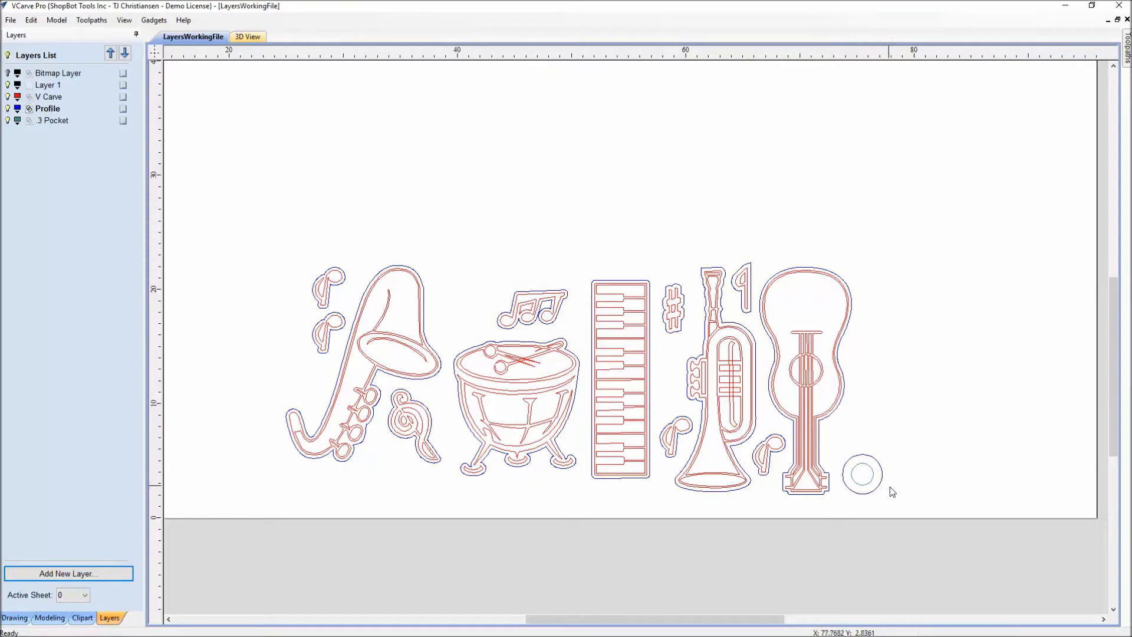
Copy all the instrument, note and circle vectors to a new layer named Original, keeping the default black colour
scroll(870, 465, up, 2)
scroll(889, 480, up, 3)
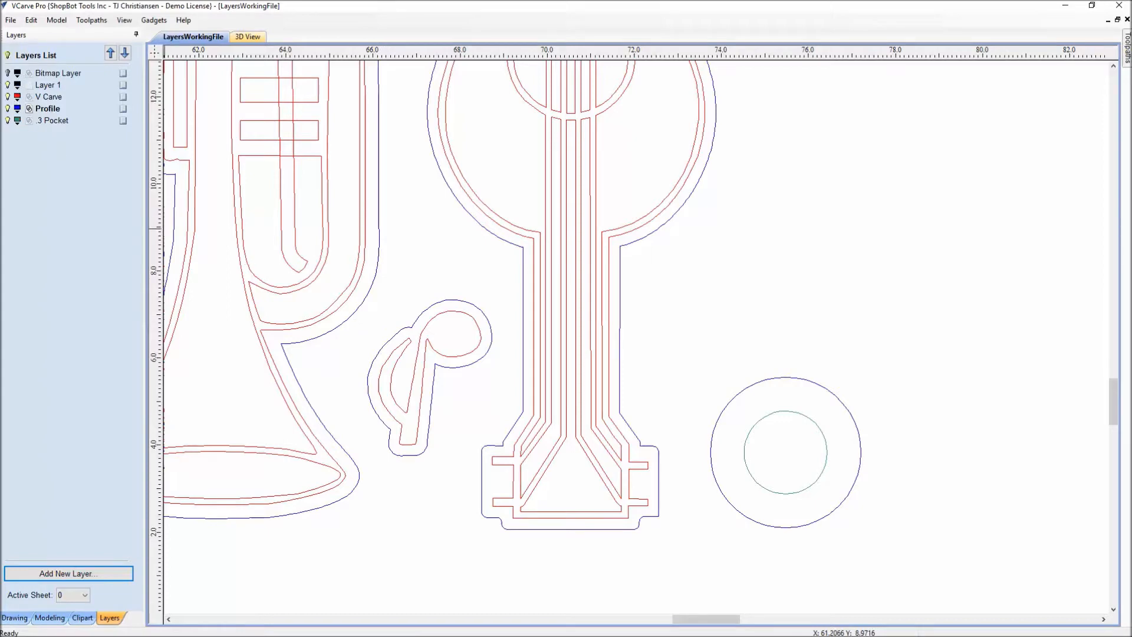
scroll(458, 245, down, 4)
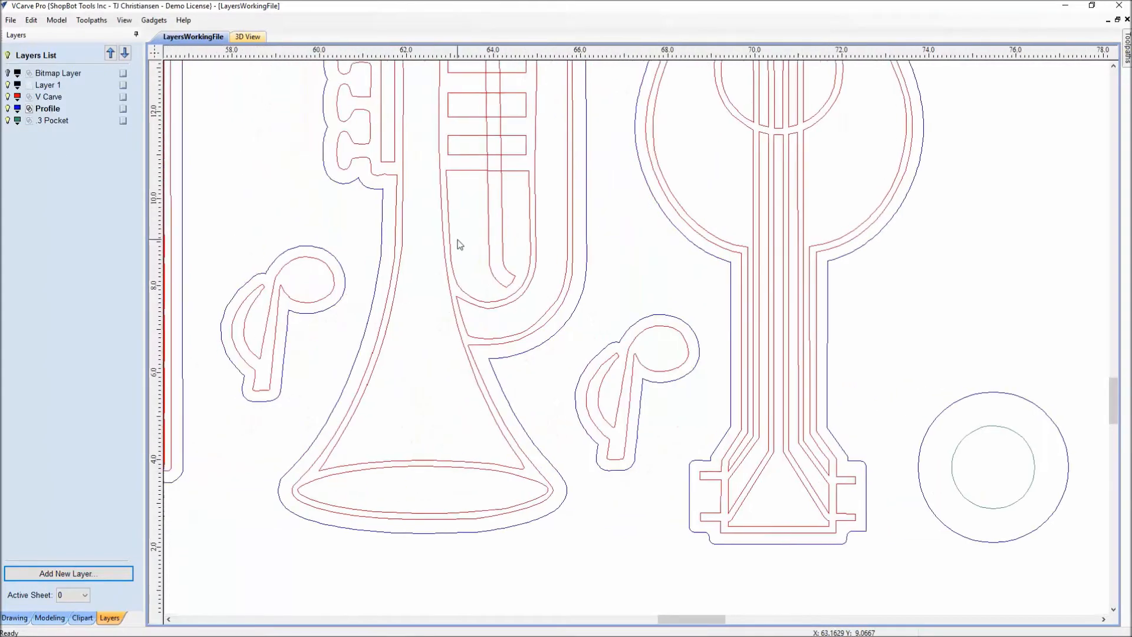
scroll(658, 326, down, 4)
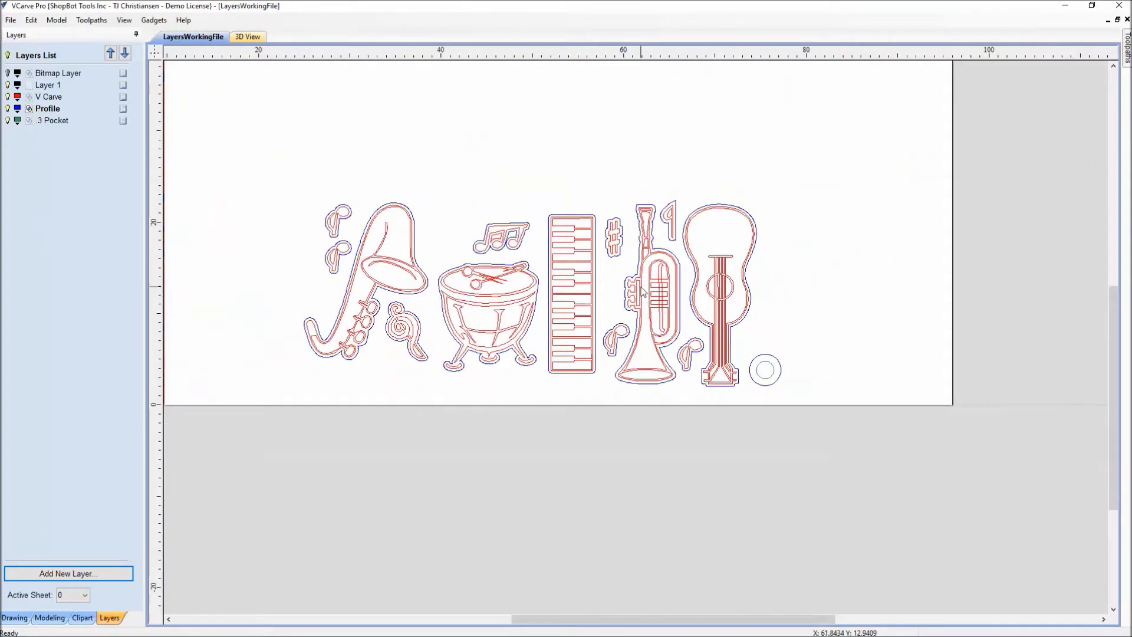
scroll(624, 334, up, 4)
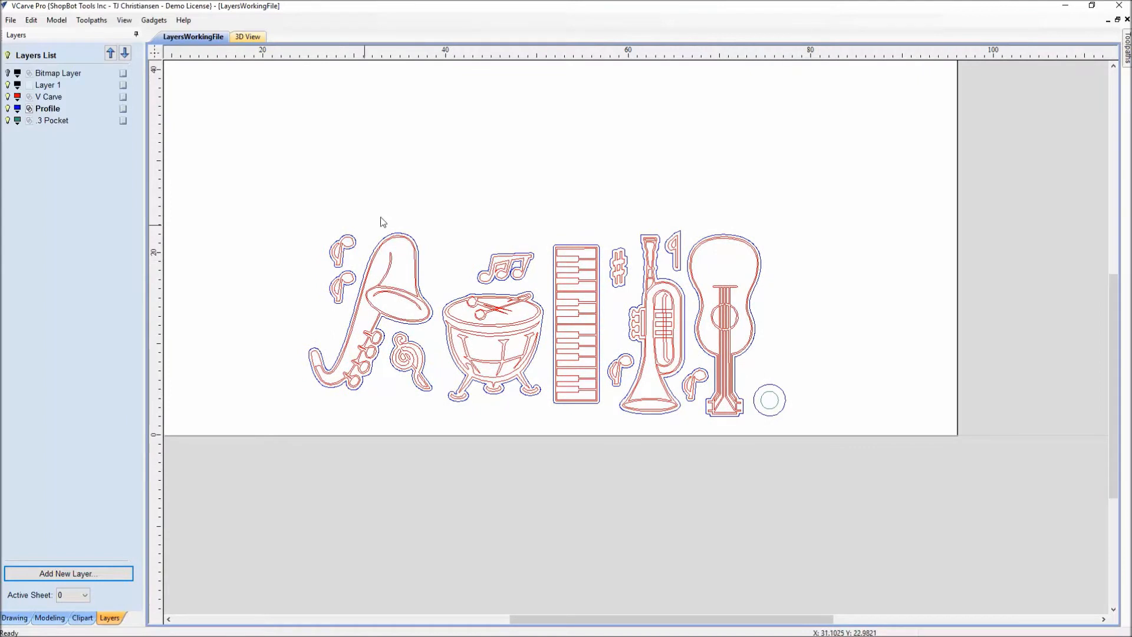
drag(272, 195, 840, 461)
right_click(735, 391)
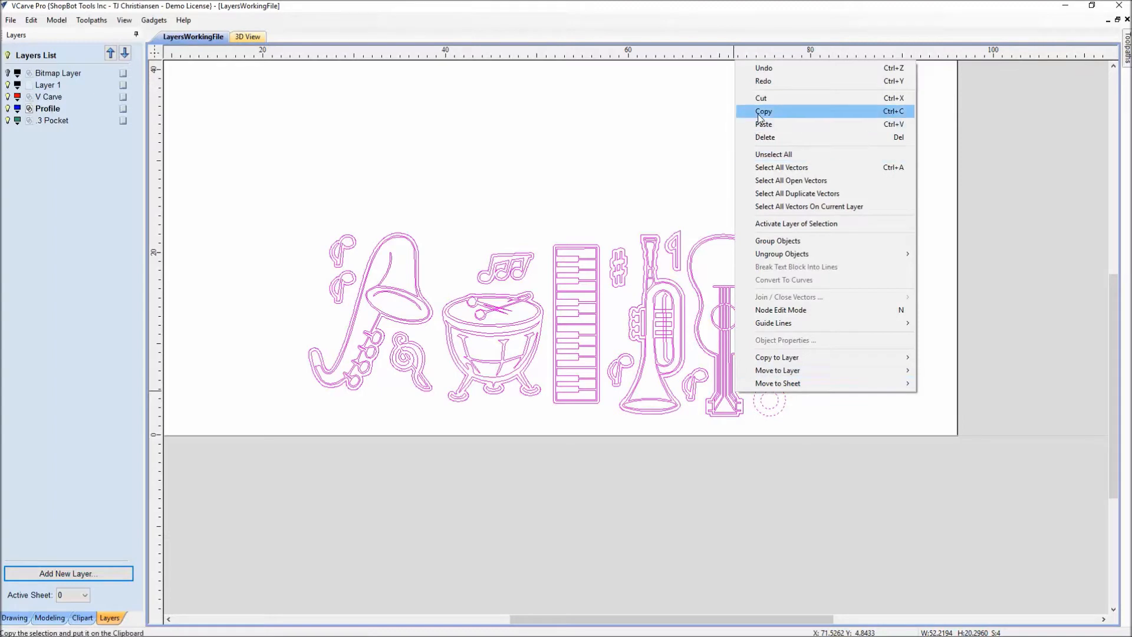
mouse_move(800, 362)
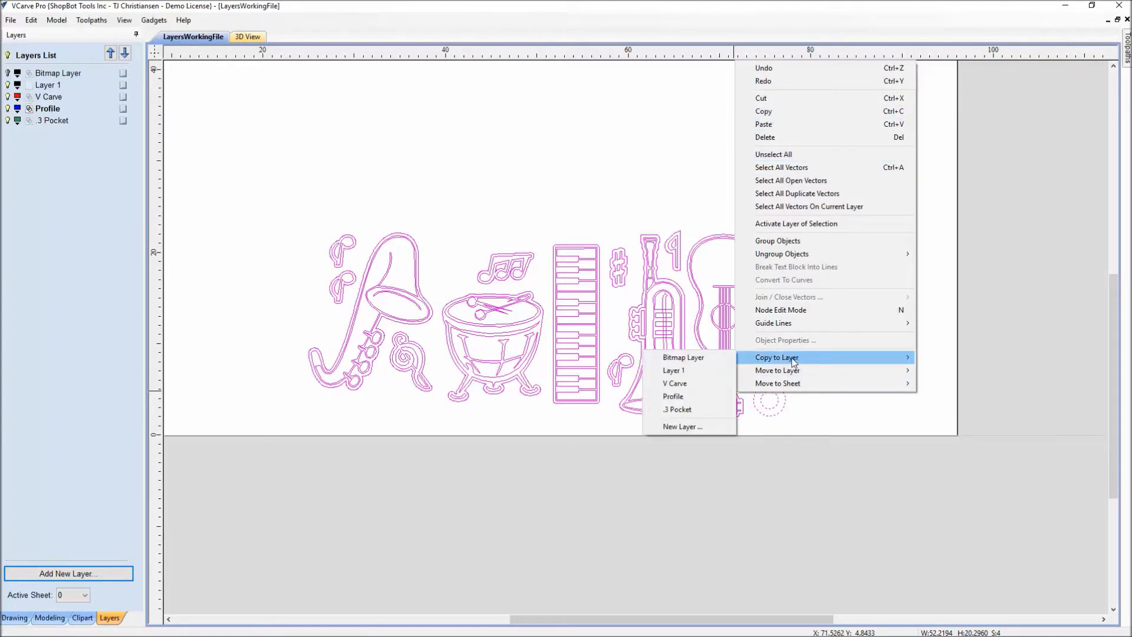
click(694, 427)
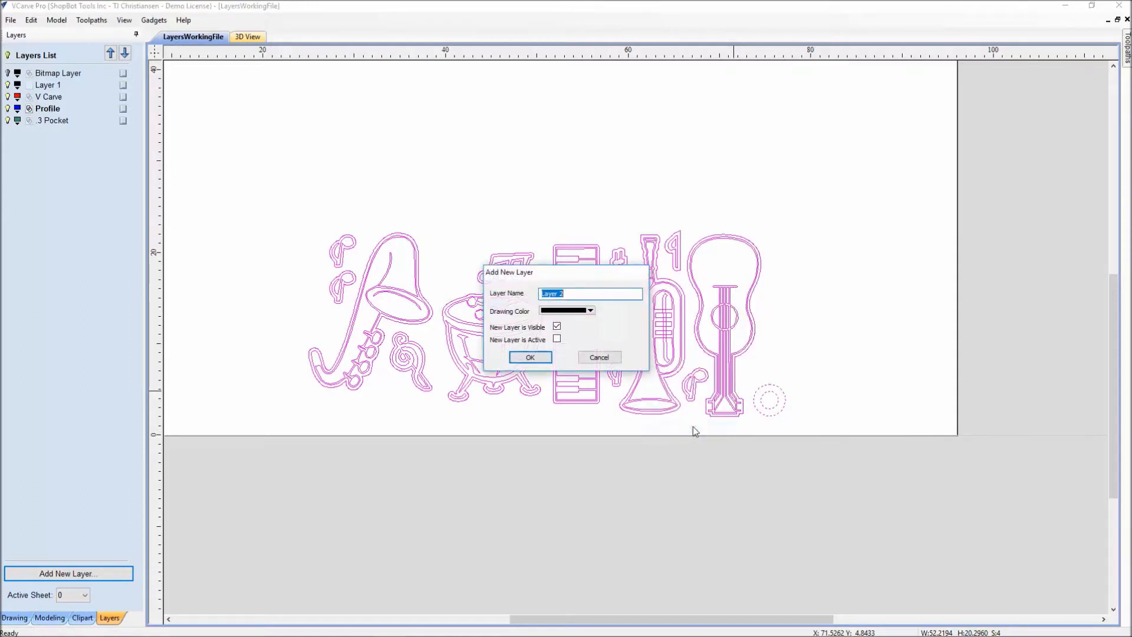
text(Original)
click(528, 358)
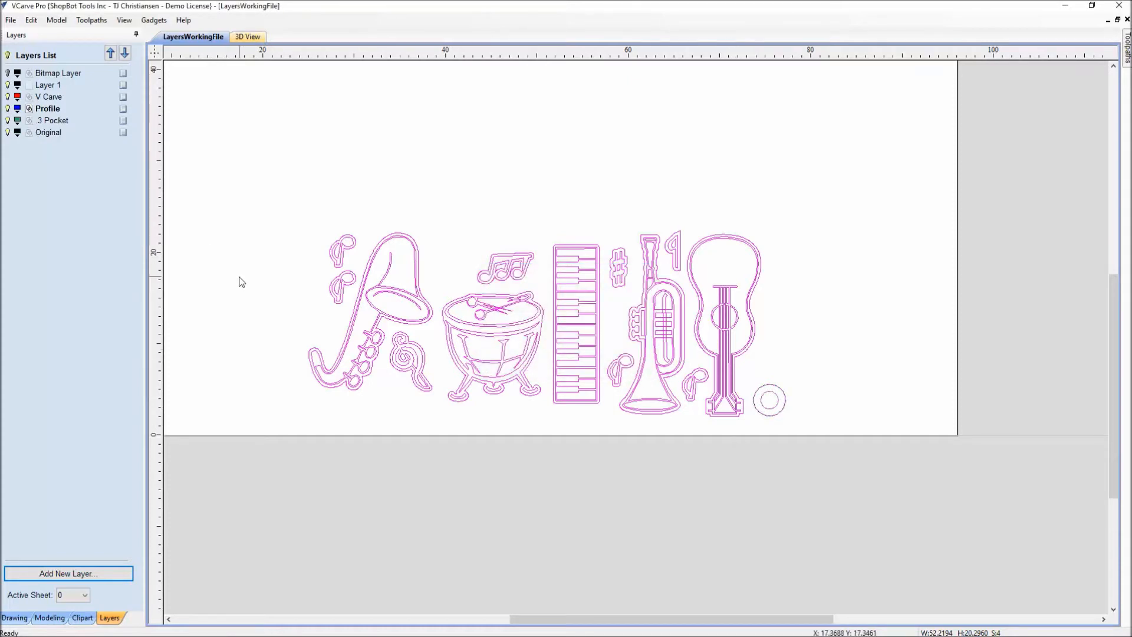
Hide every layer except Original, make Original the active layer, and deselect the vectors
scroll(352, 198, down, 1)
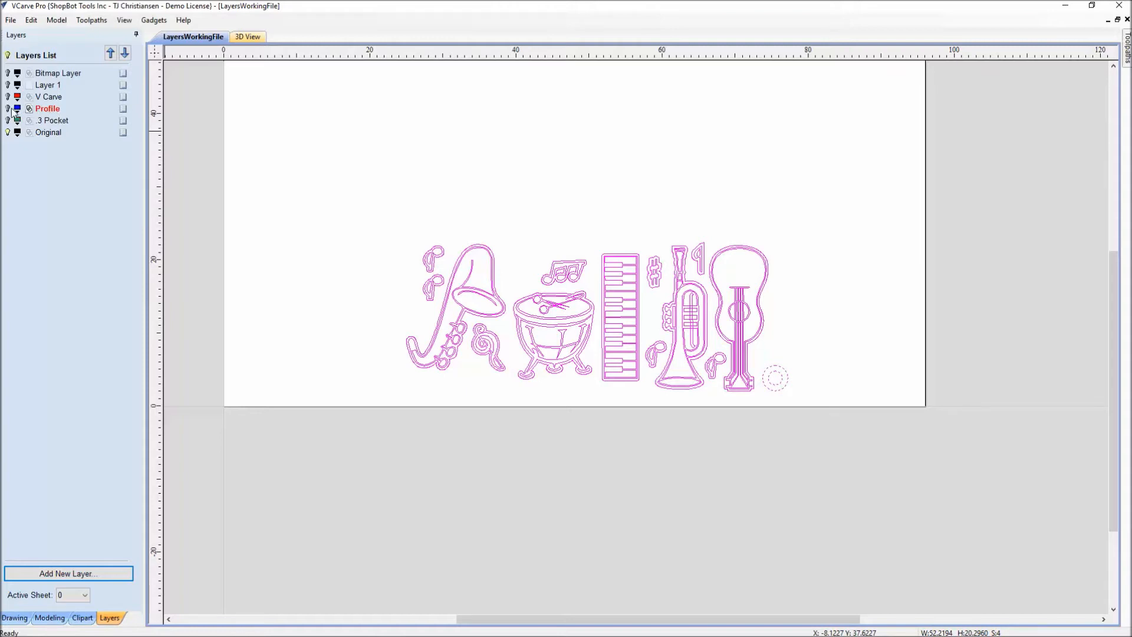
click(45, 133)
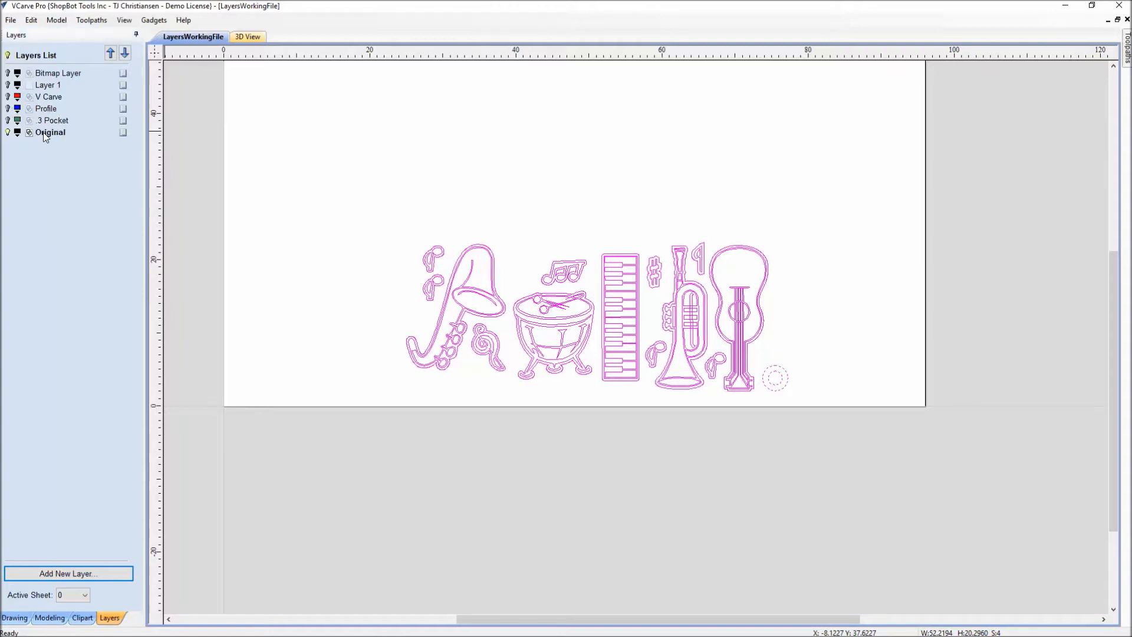
click(565, 318)
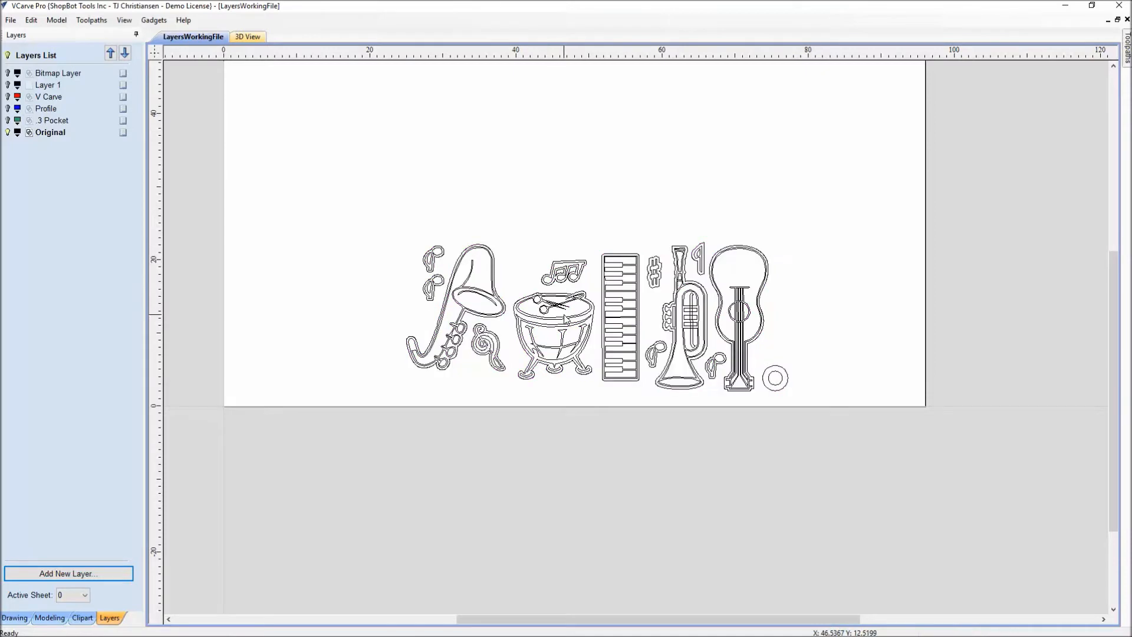
Move all the Original layer's instrument, note and circle vectors straight down into the empty area below the job sheet
click(564, 318)
drag(386, 211, 933, 450)
click(640, 328)
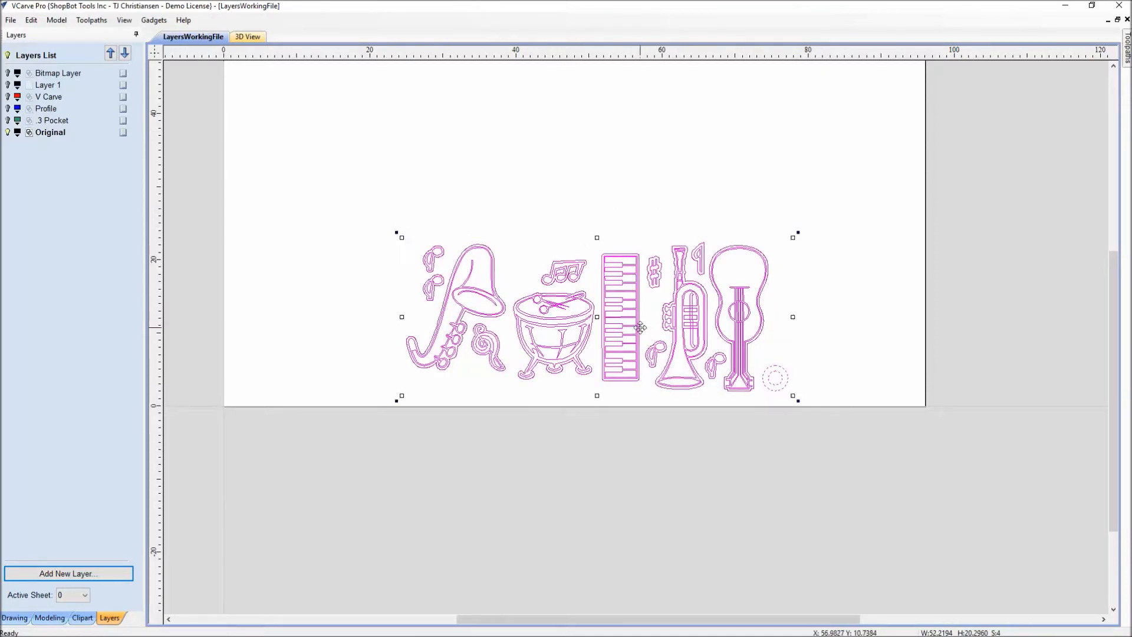
drag(599, 319, 597, 508)
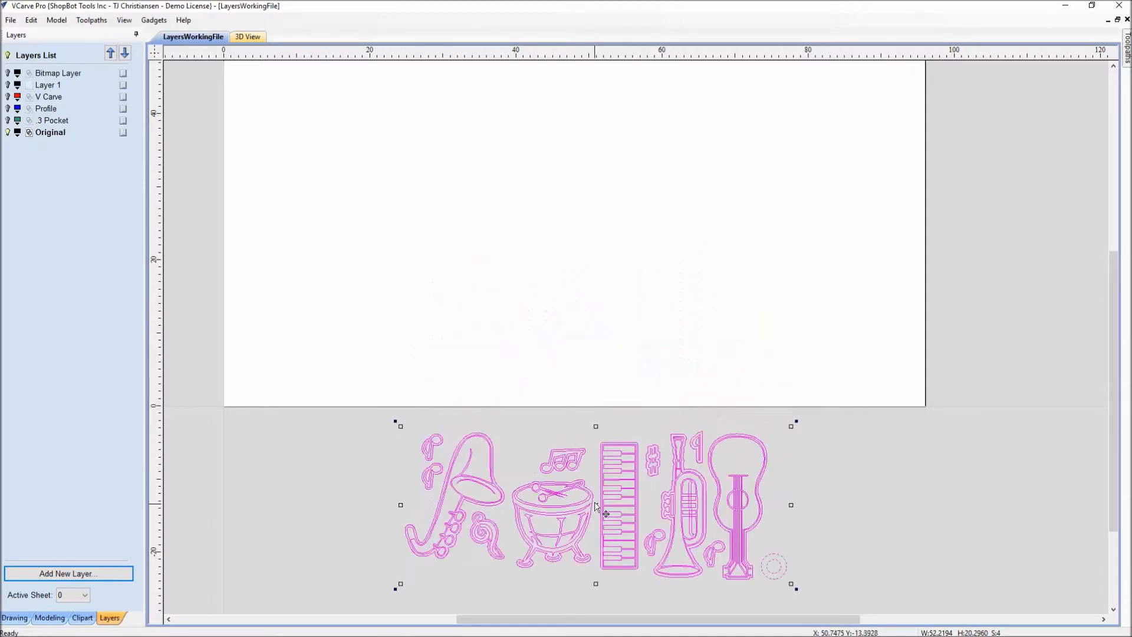
Hide the Original layer, make Profile the active layer, and show the .3 Pocket, Profile, V Carve and Layer 1 layers
click(6, 134)
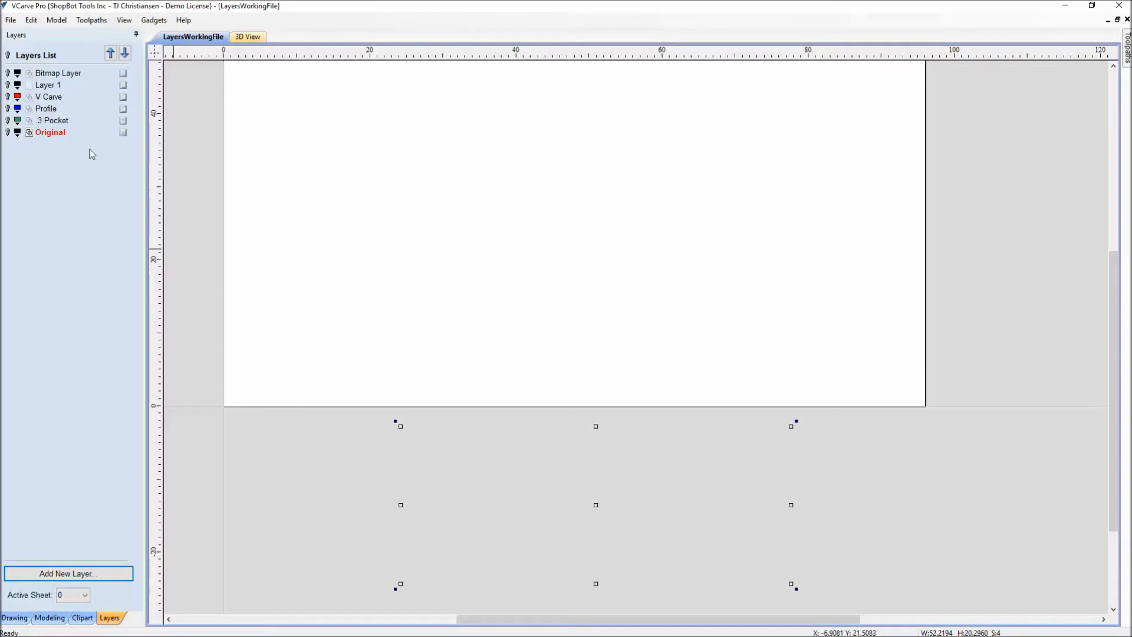
click(41, 110)
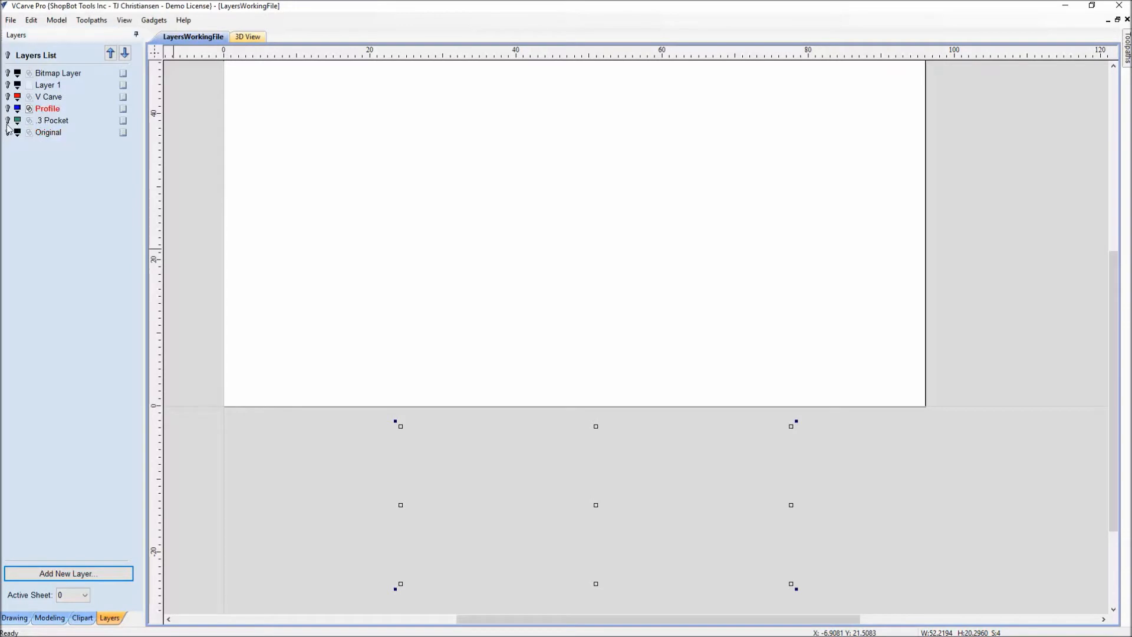
click(8, 121)
click(8, 109)
click(8, 97)
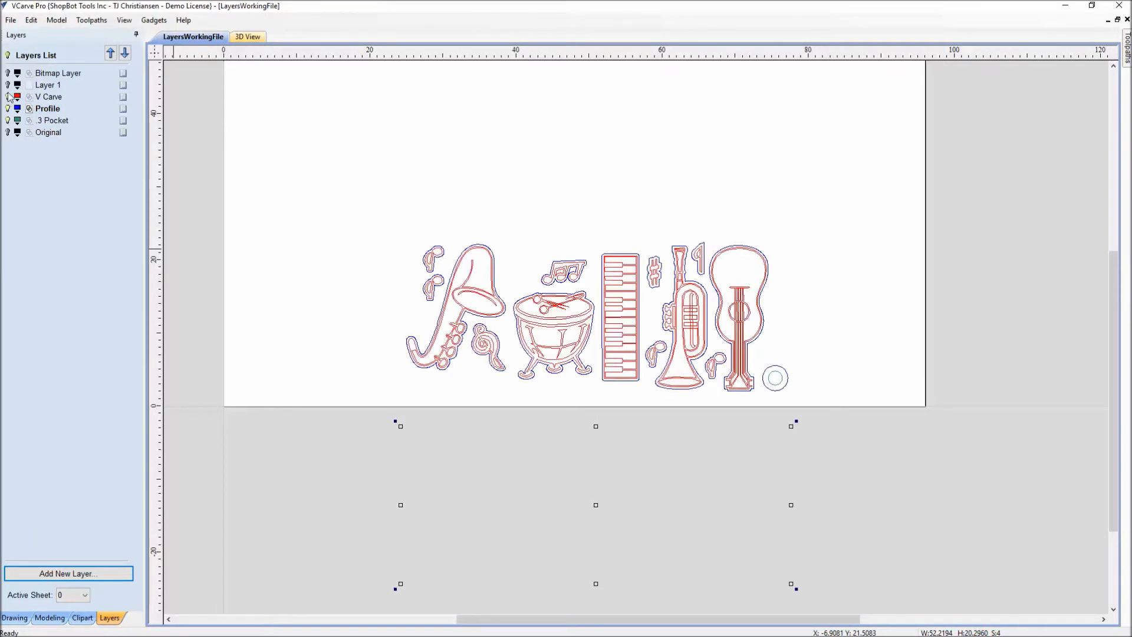
click(7, 85)
Move the Original layer to the top of the layers list and clear the vector selection
click(45, 132)
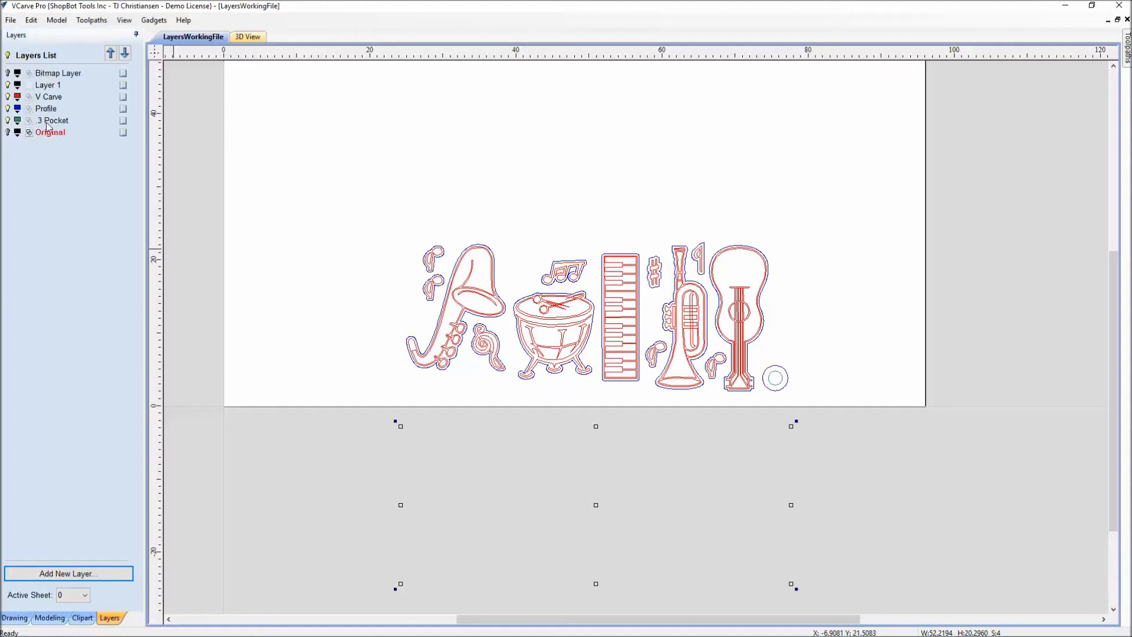
click(111, 53)
click(111, 53)
click(111, 54)
click(111, 54)
click(111, 54)
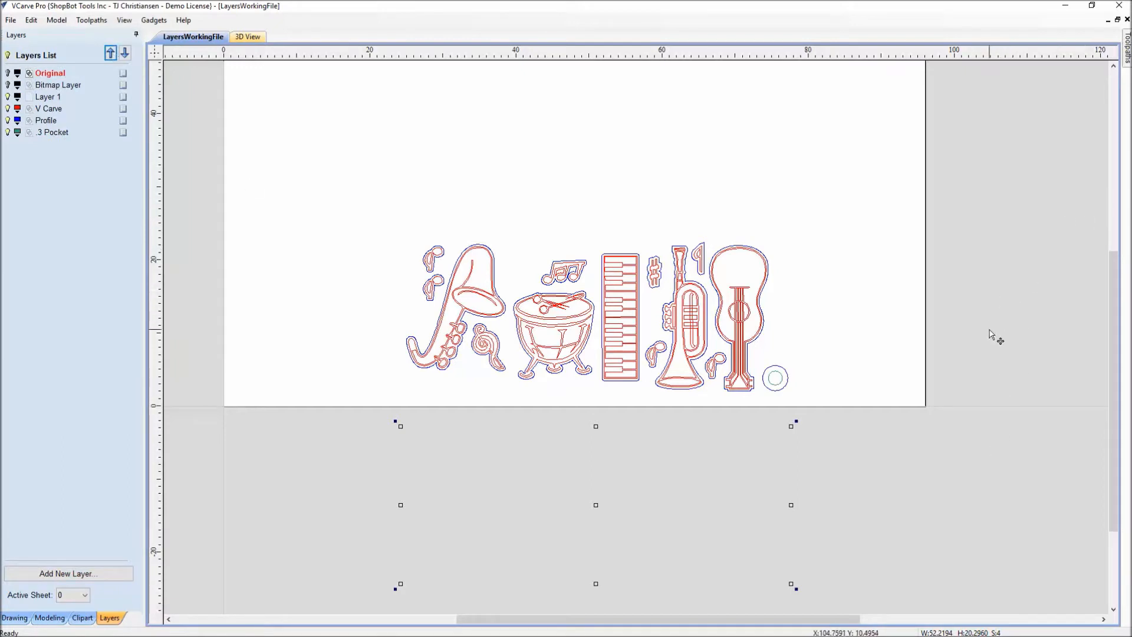
click(960, 387)
middle_drag(961, 386, 928, 444)
scroll(919, 436, down, 1)
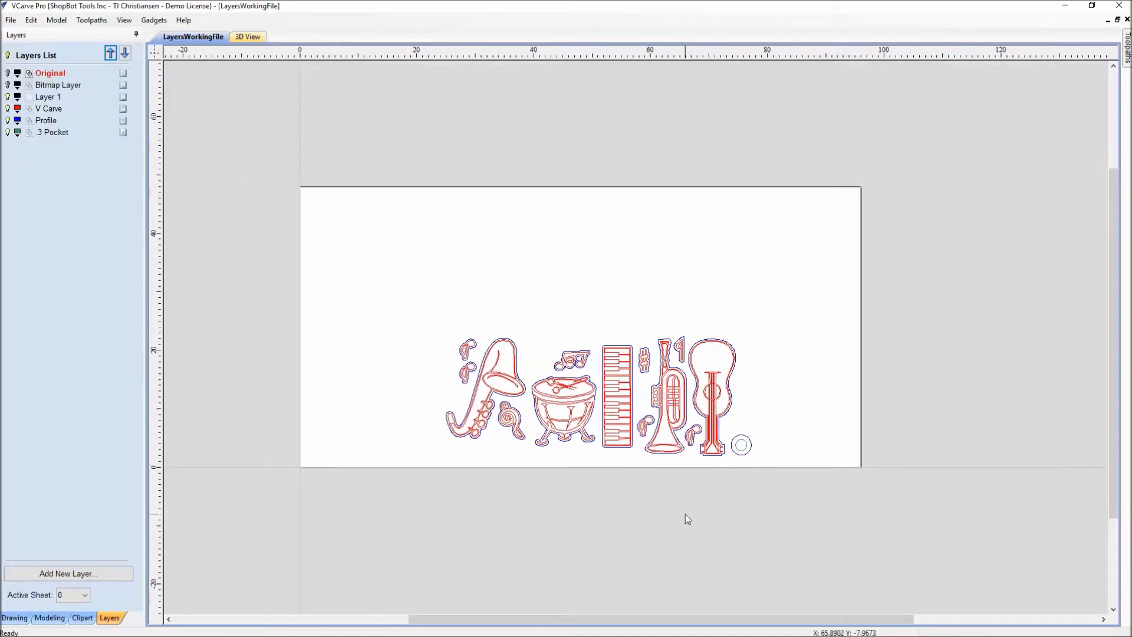
middle_drag(763, 547, 749, 561)
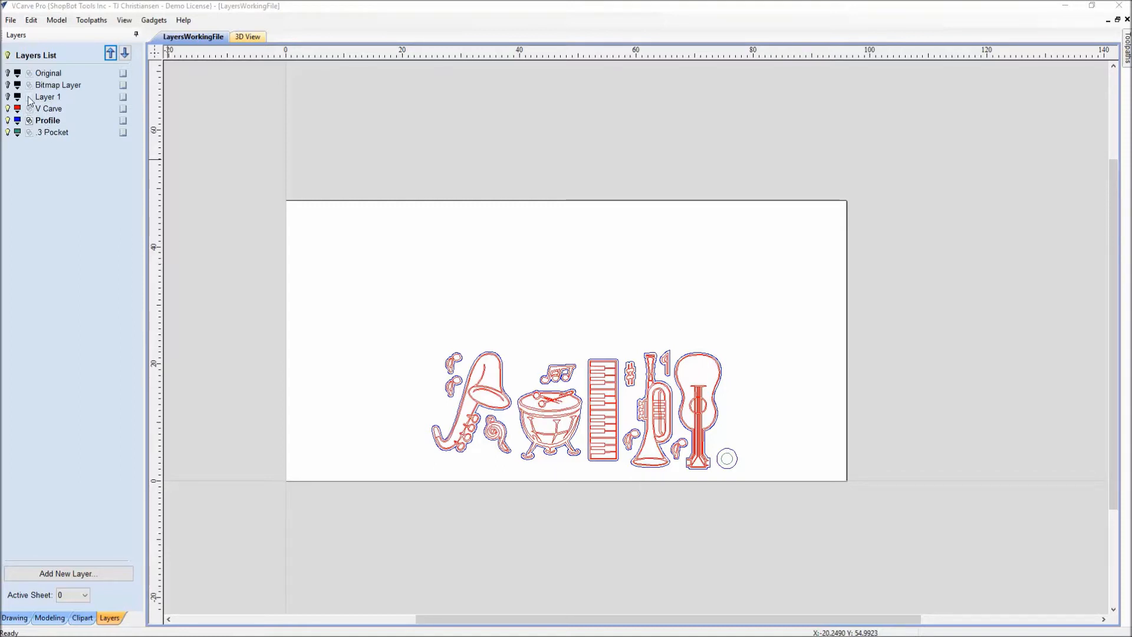
Hide the V Carve, Profile and .3 Pocket layers and make the empty Layer 1 visible and active
click(8, 110)
click(7, 121)
click(8, 132)
click(37, 98)
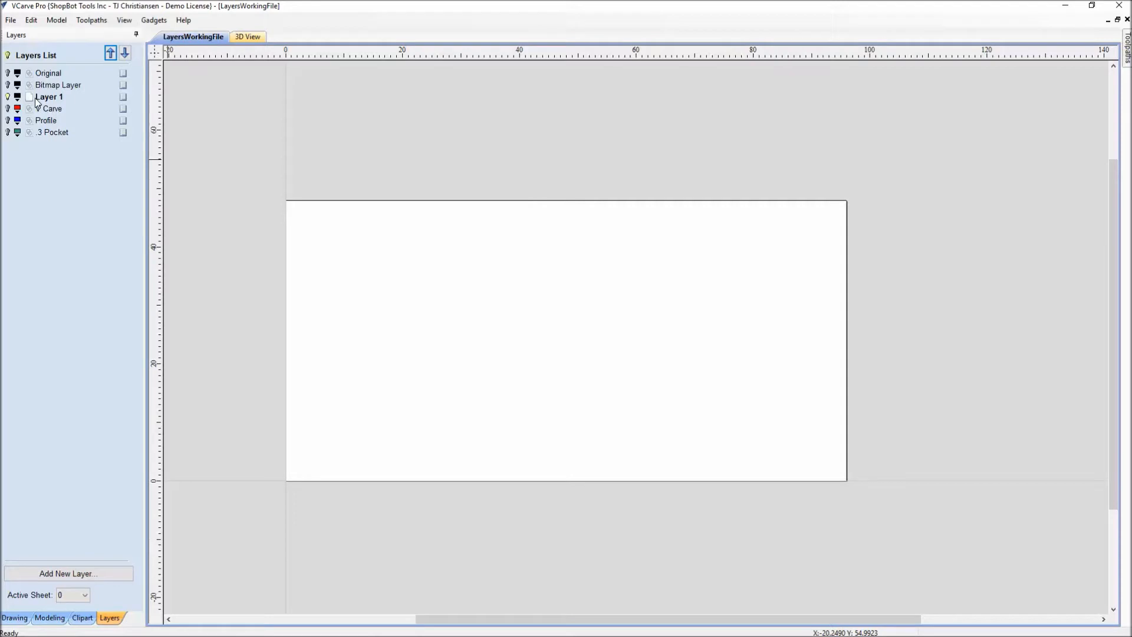
Delete the empty Layer 1, and undo the deletion
right_click(43, 98)
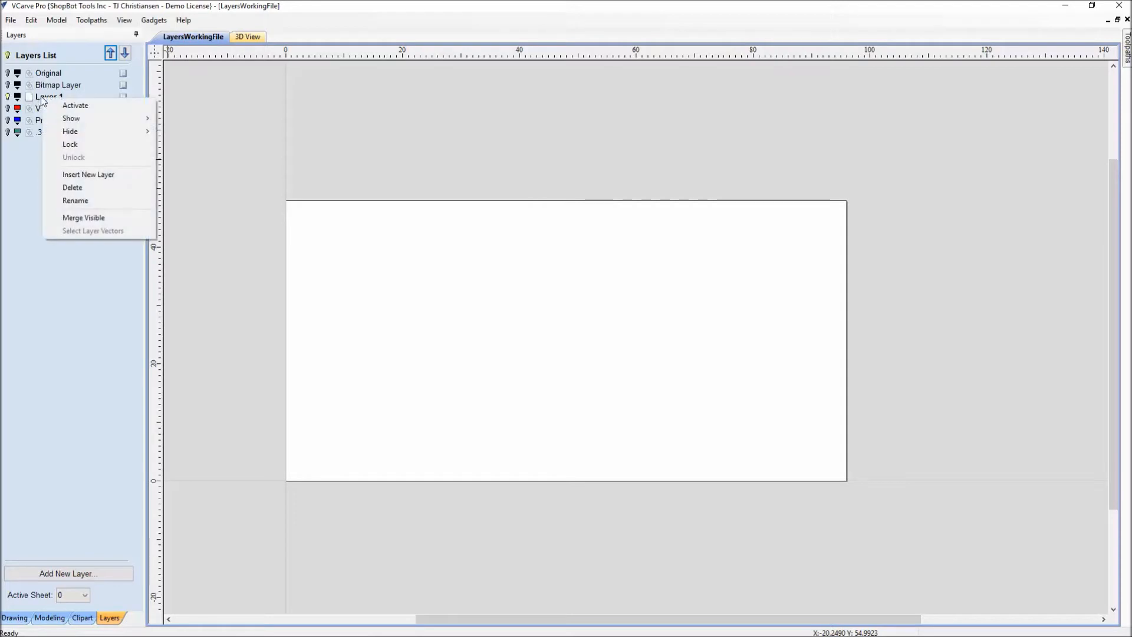
click(73, 188)
key(ctrl+z)
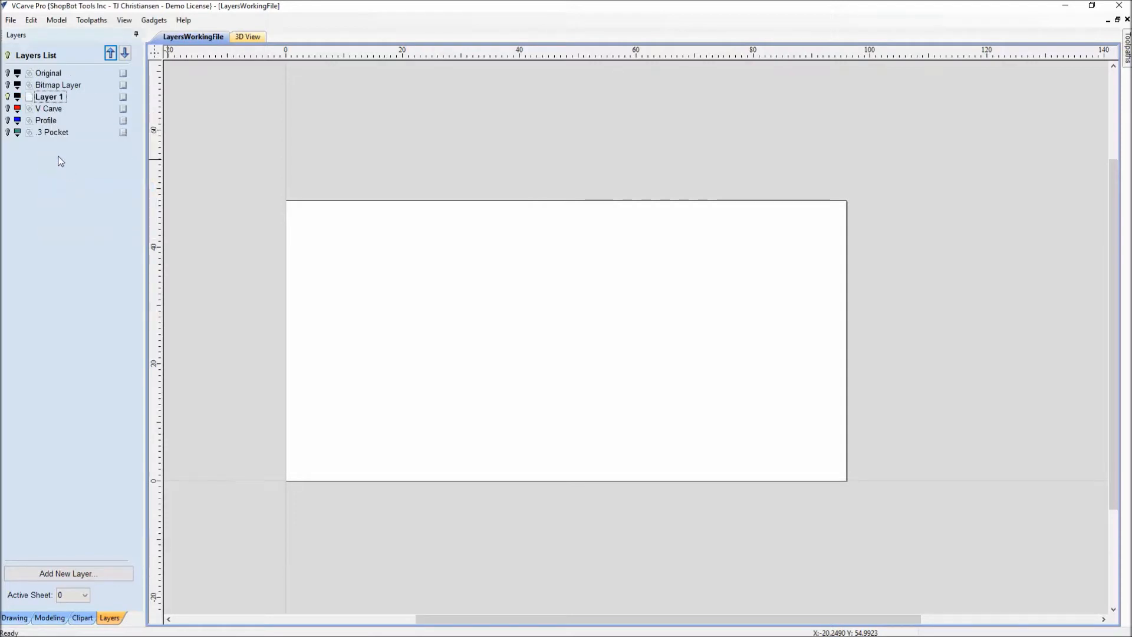
Show and activate the V Carve layer, and copy its grouped instrument and note vectors
click(8, 98)
click(32, 110)
click(8, 110)
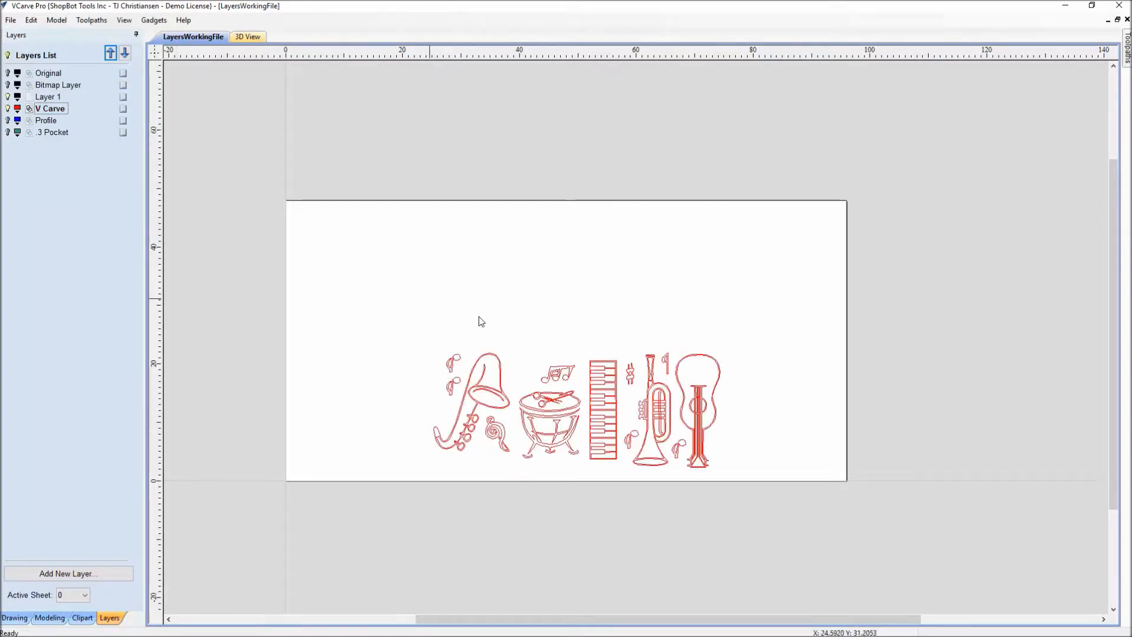
click(496, 353)
right_click(496, 354)
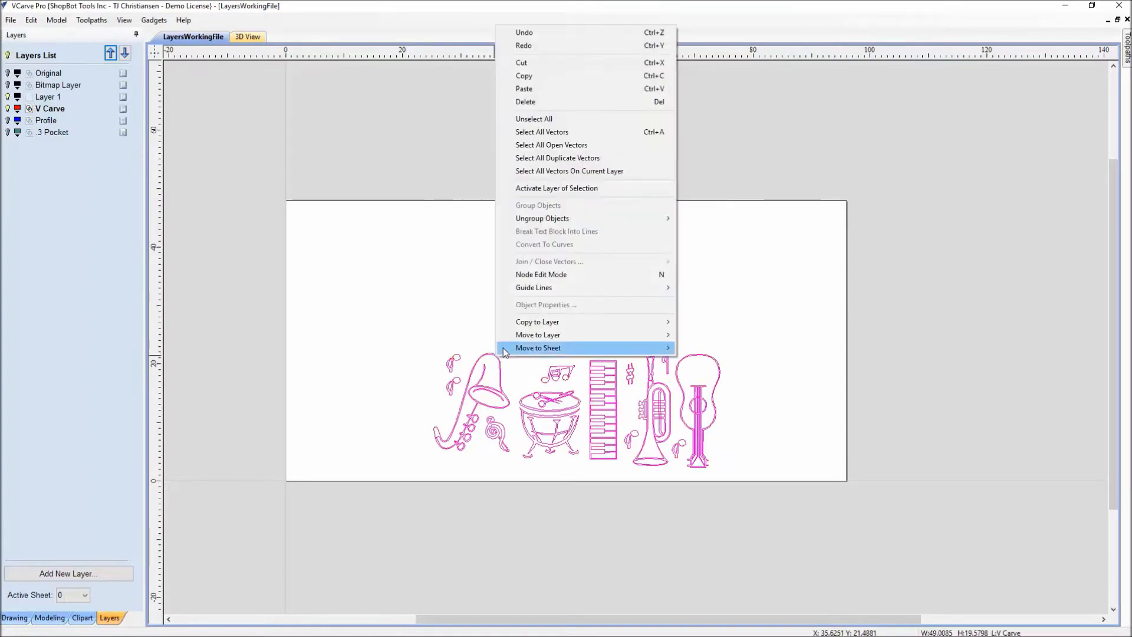
click(527, 78)
Make Layer 1 active, hide V Carve, and paste the copied vectors onto Layer 1
click(49, 96)
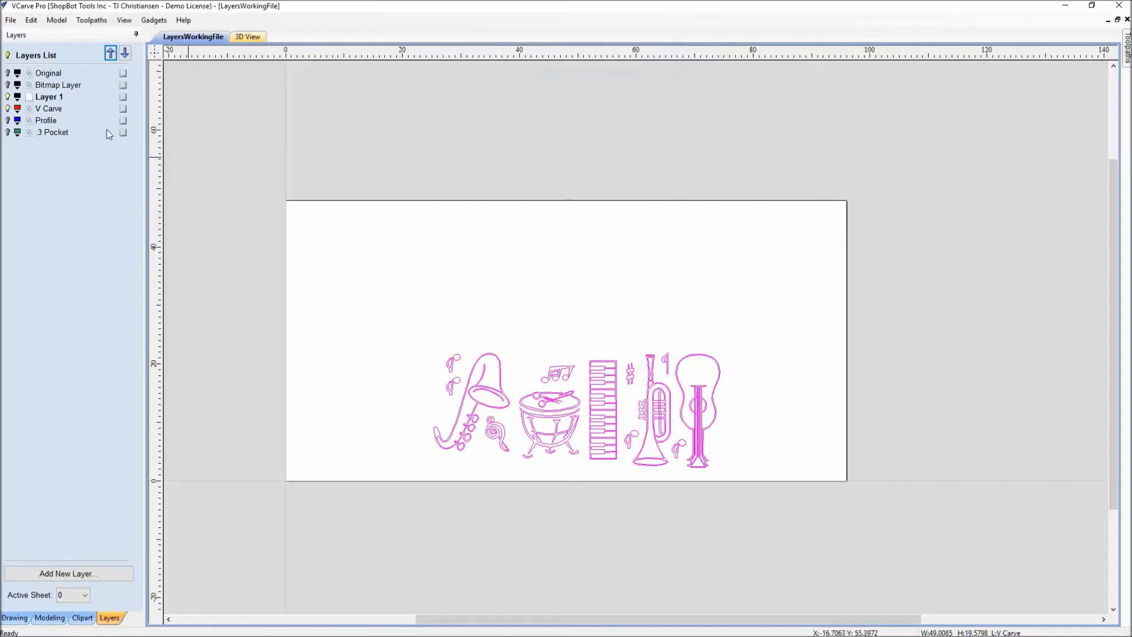
click(8, 108)
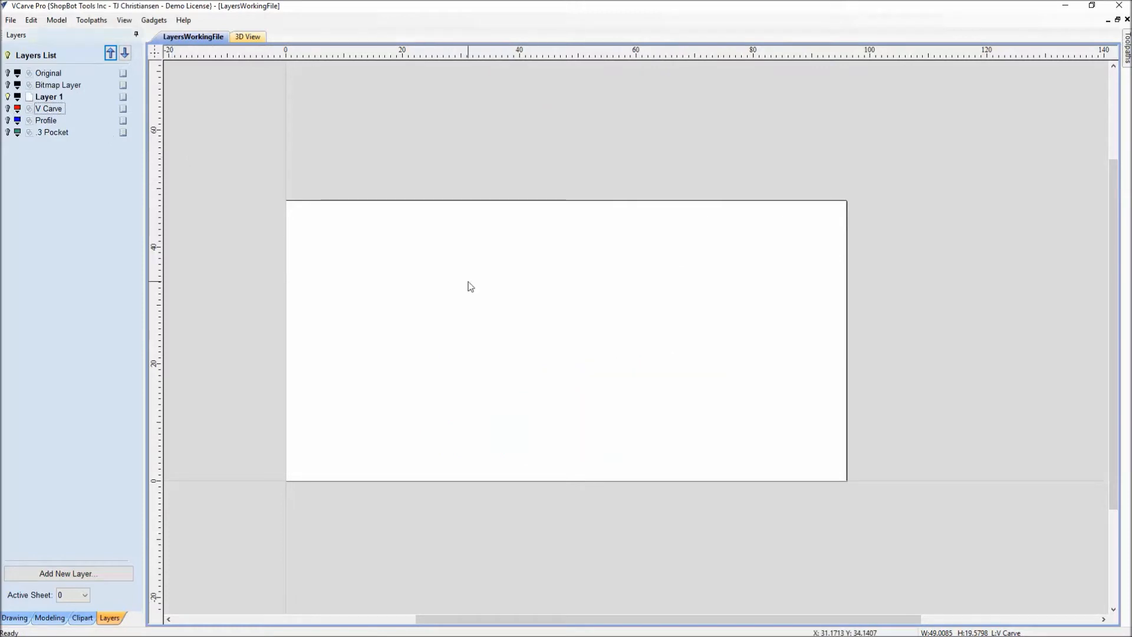
key(ctrl+v)
click(455, 295)
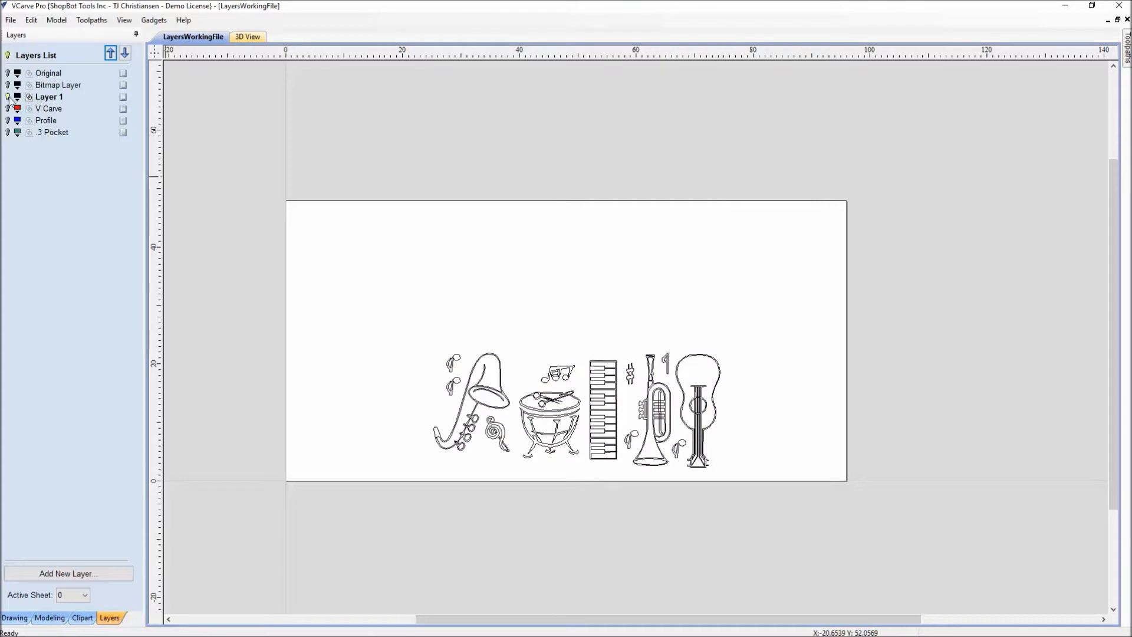
Hide Layer 1 and delete it, choosing to delete its data instead of moving it to another layer
click(47, 109)
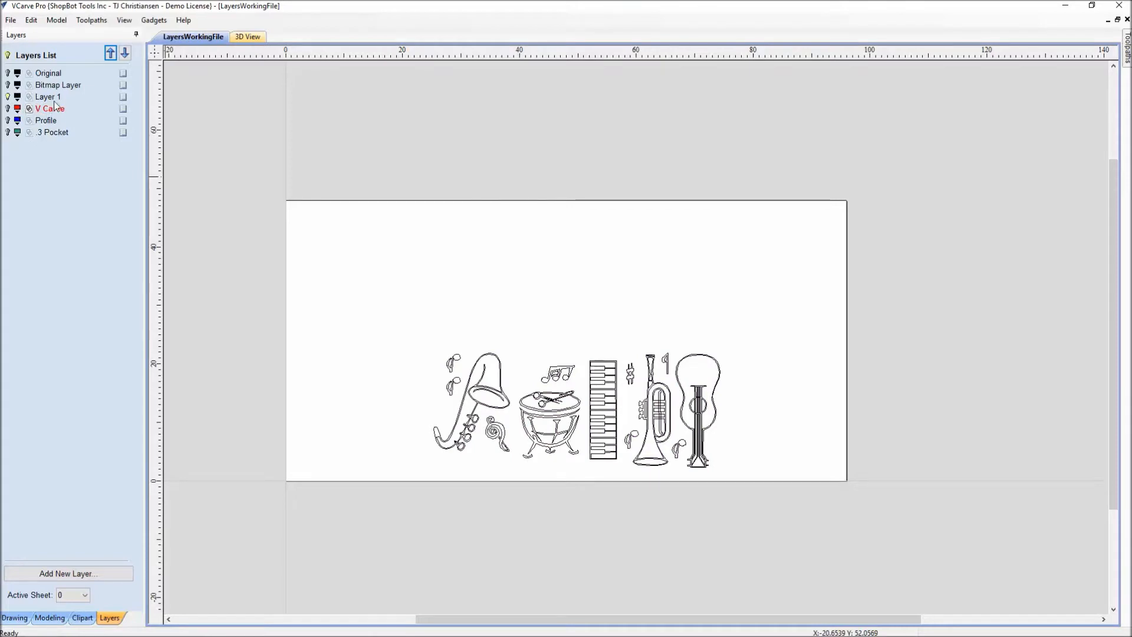
click(7, 96)
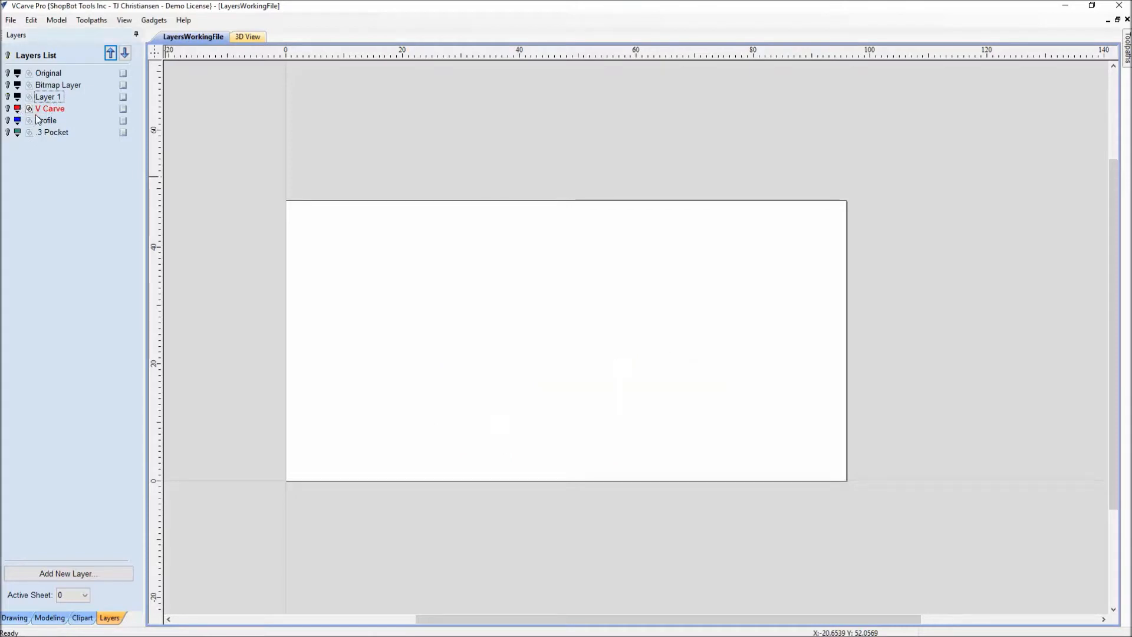
click(53, 98)
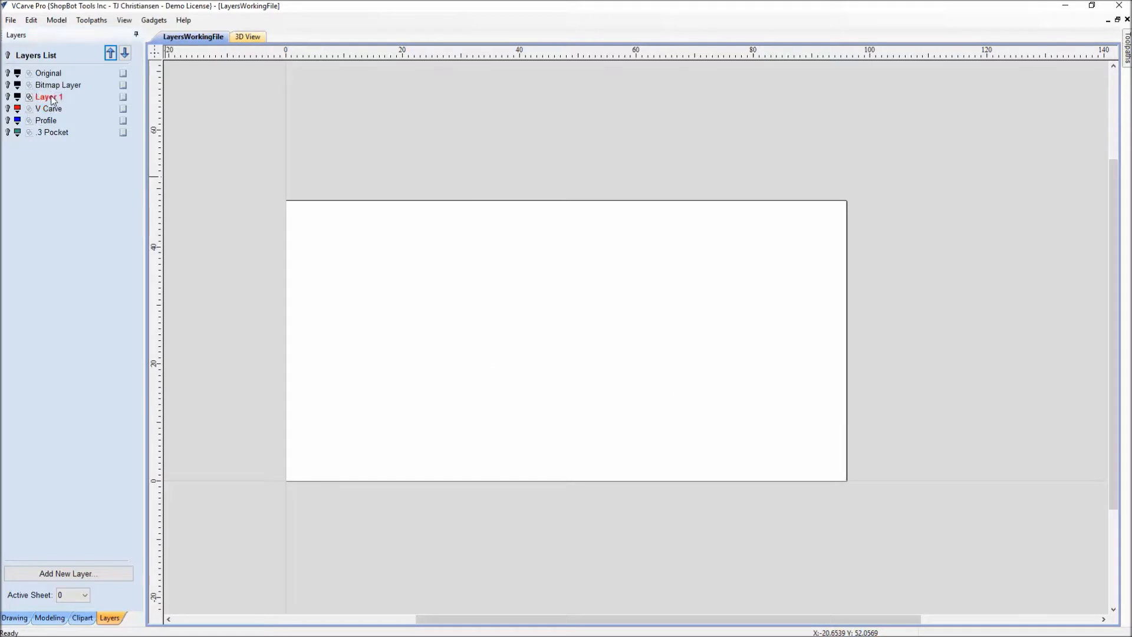
right_click(53, 98)
click(96, 187)
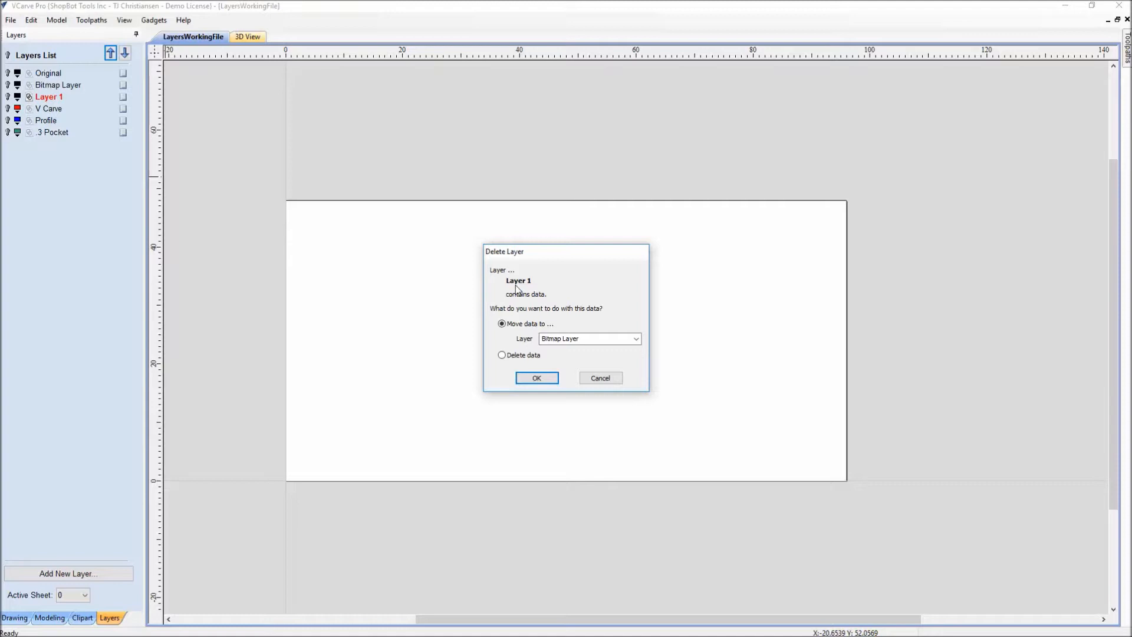
click(502, 355)
click(502, 324)
click(636, 339)
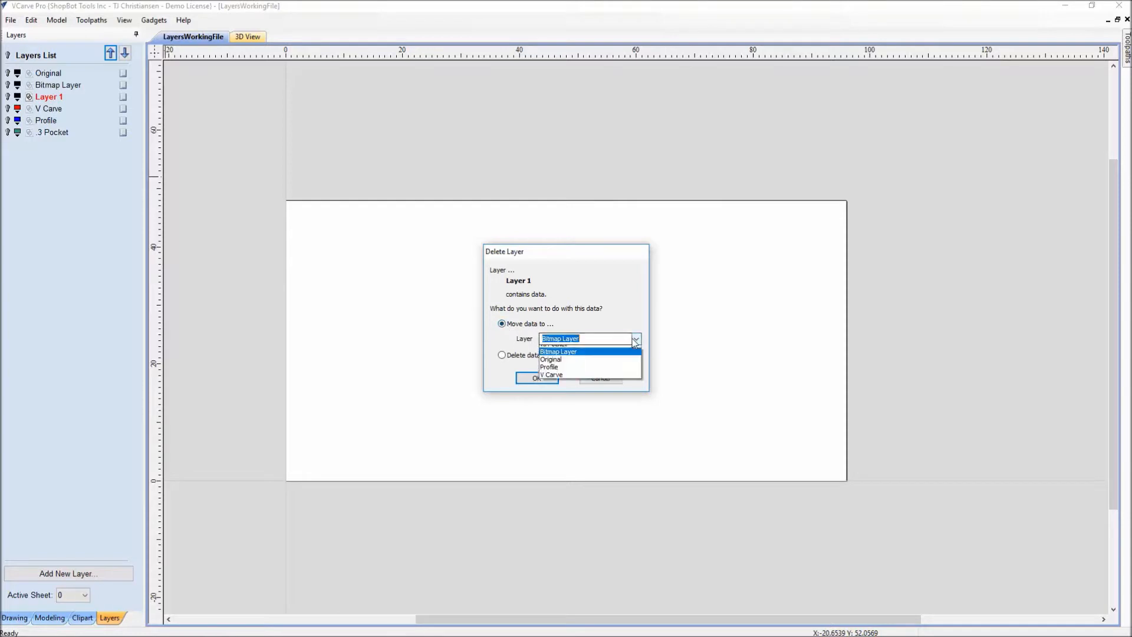
click(635, 340)
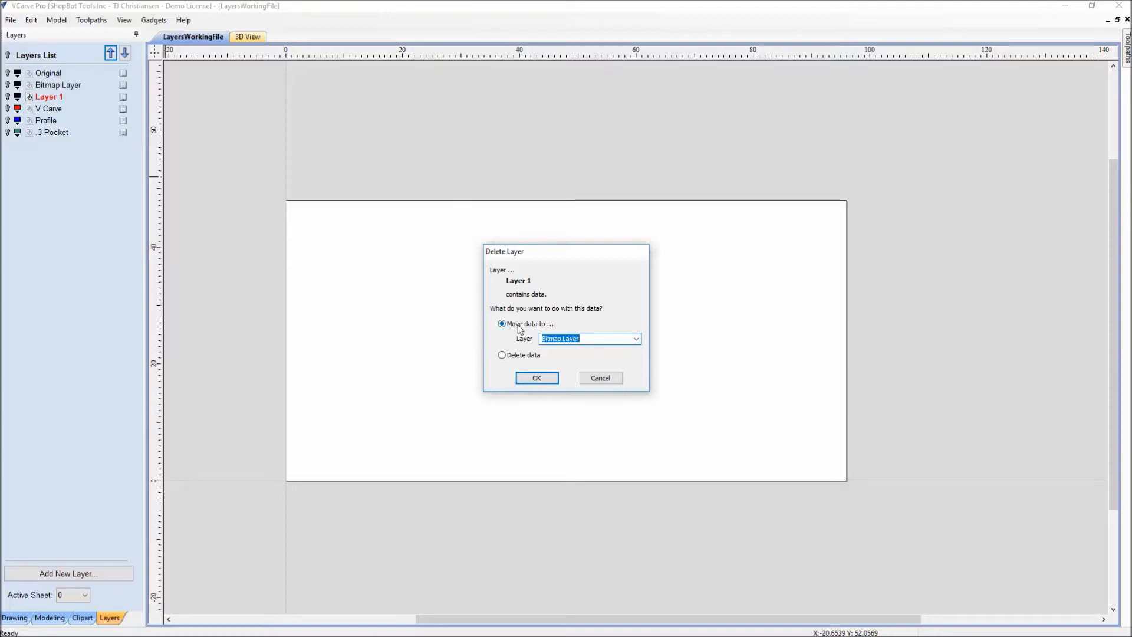
click(503, 355)
click(534, 378)
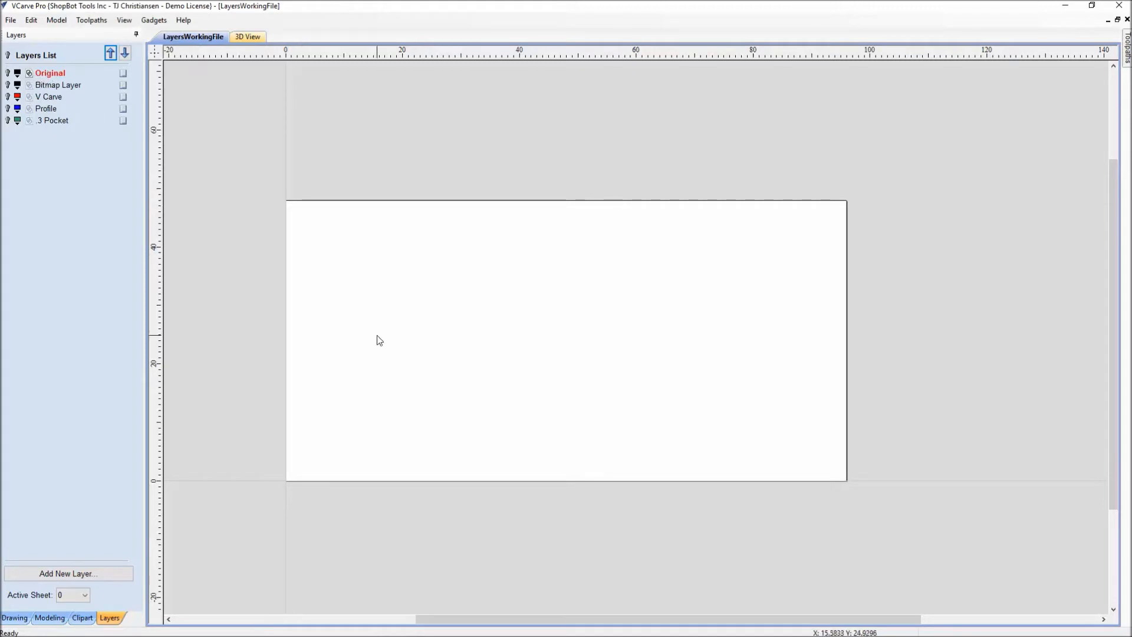
Show the V Carve, Profile and .3 Pocket layers
click(8, 96)
click(7, 108)
click(9, 121)
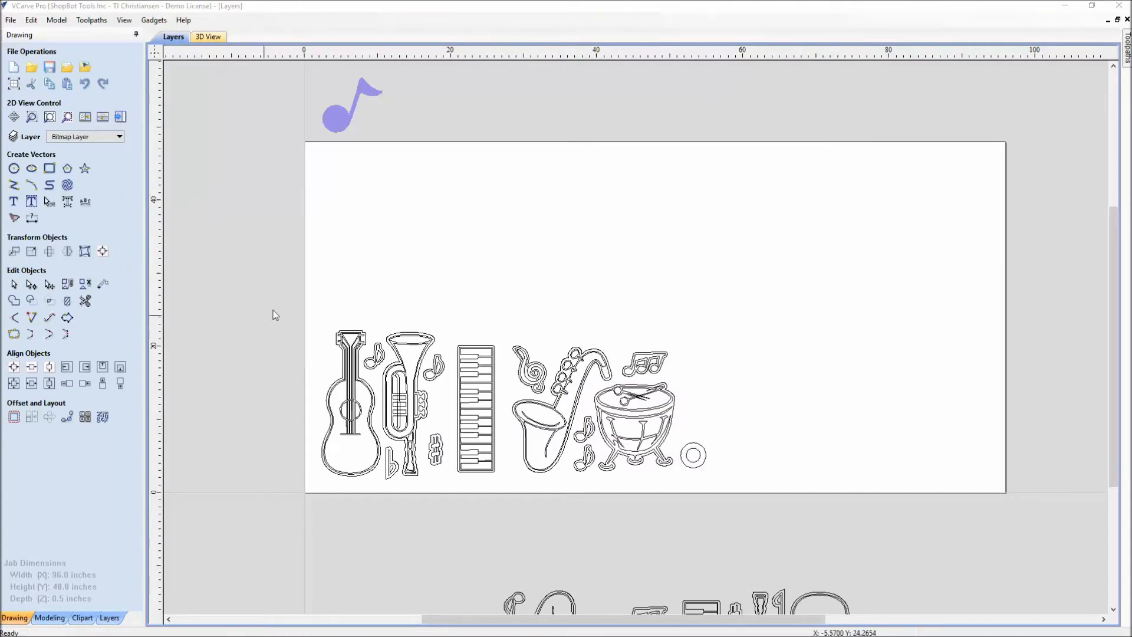
Set up Nest Parts for all the instruments, notes and circles on the sheet, applying 5 copies of each part
click(102, 417)
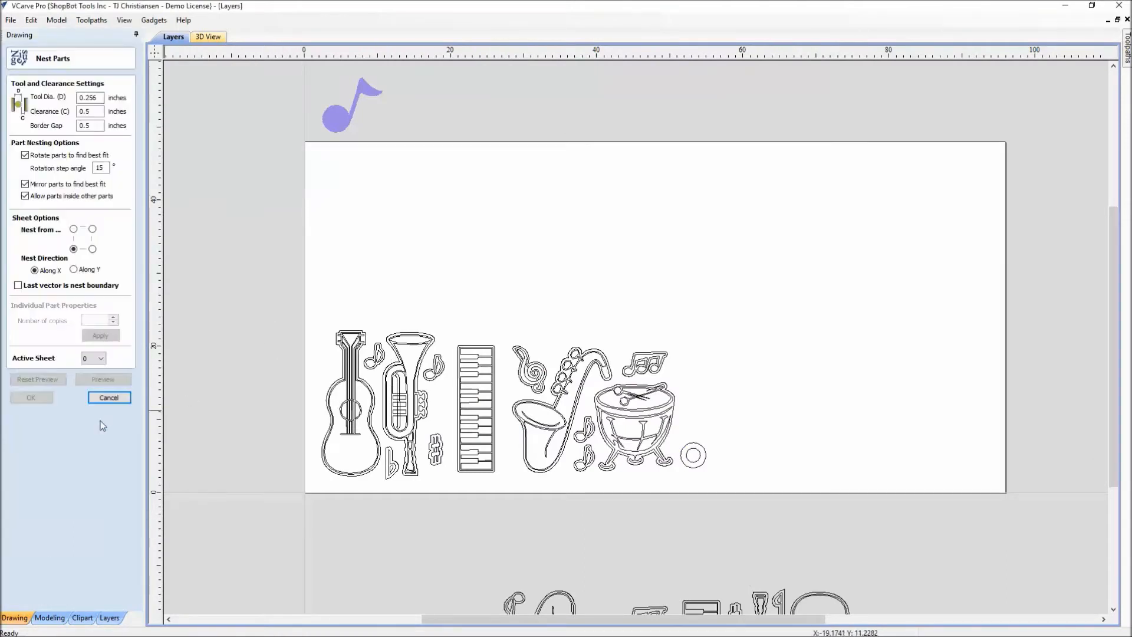
drag(266, 300, 762, 533)
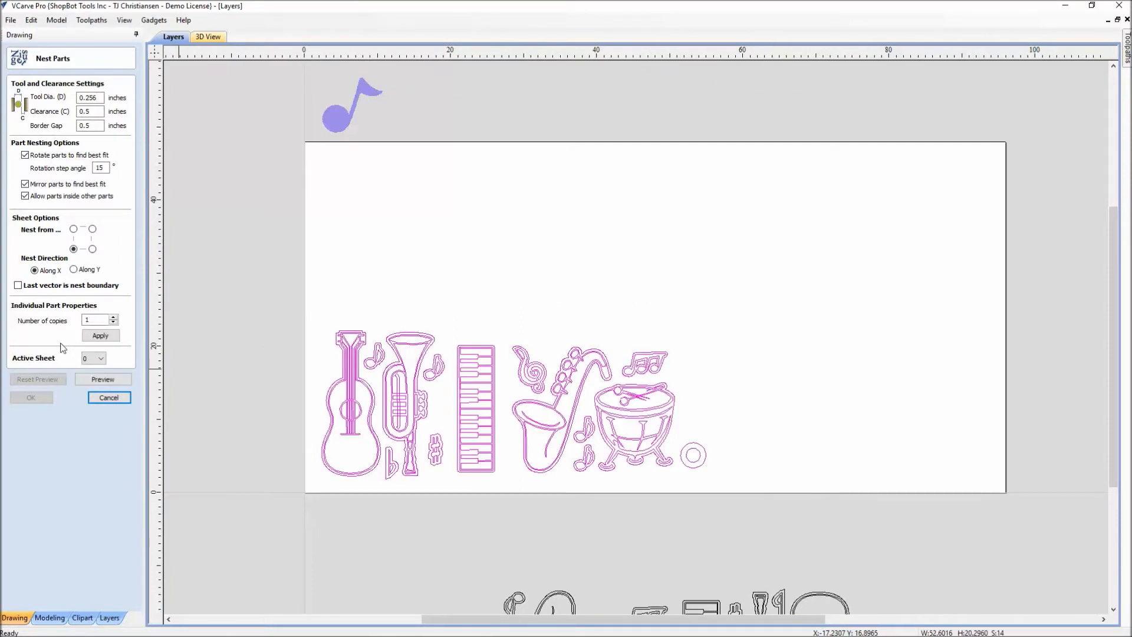
click(114, 318)
click(113, 317)
click(114, 318)
click(113, 317)
click(105, 336)
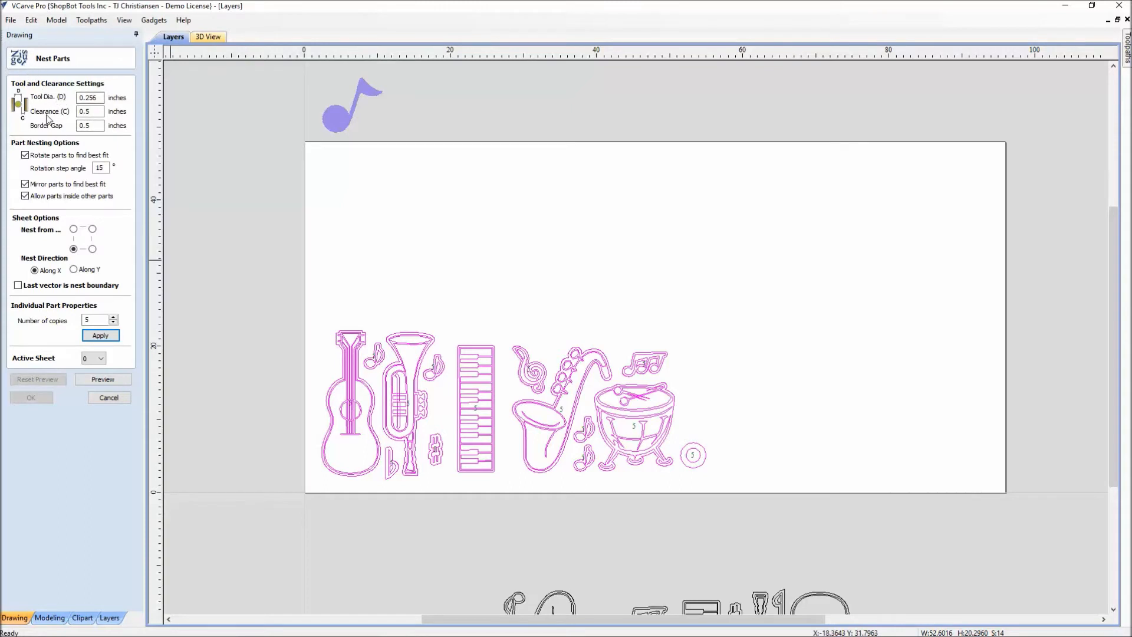
Generate the nested layout of the part copies on the sheet with 0.5 inch clearance and border gap
click(101, 381)
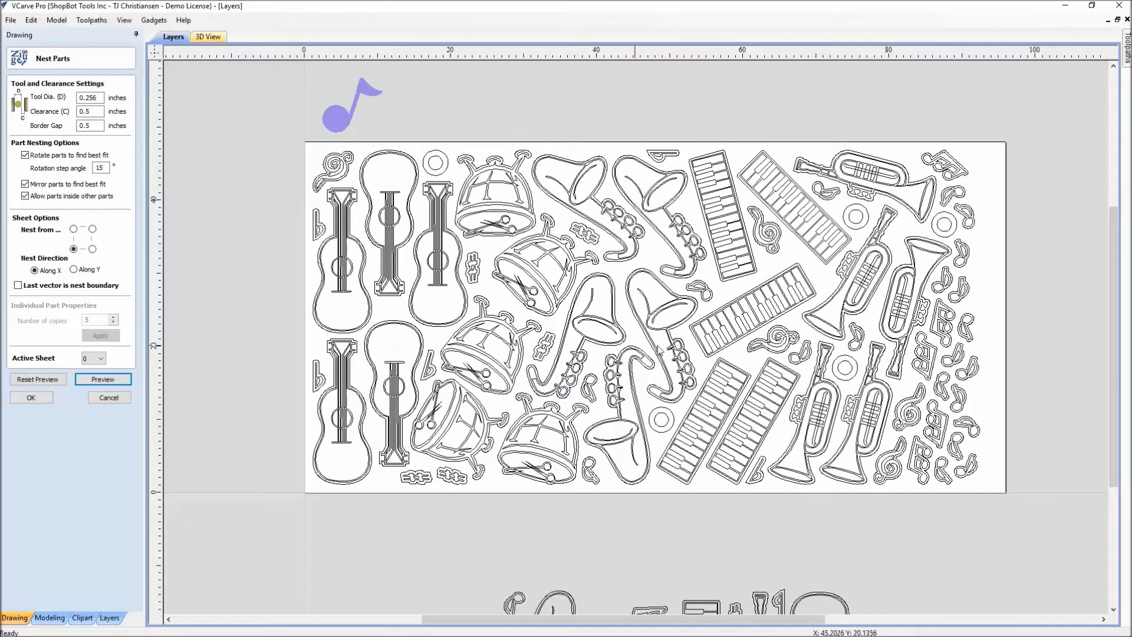
middle_drag(706, 383, 632, 392)
scroll(614, 368, down, 1)
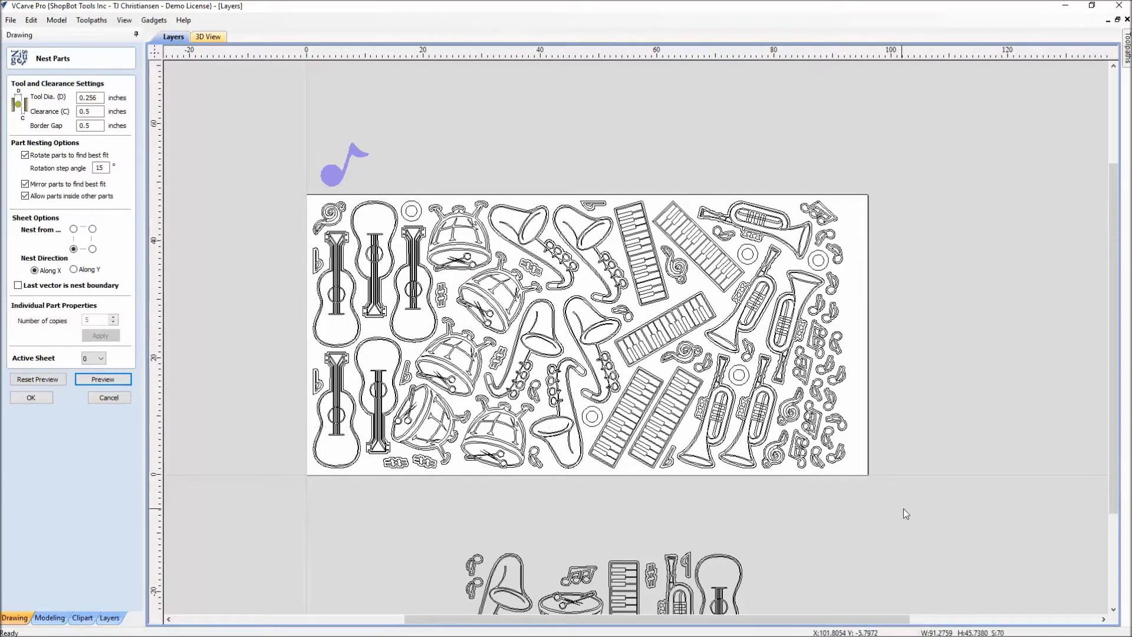
Select all the nested parts, close the nesting tool, and ungroup them back onto their original layers
key(ctrl+a)
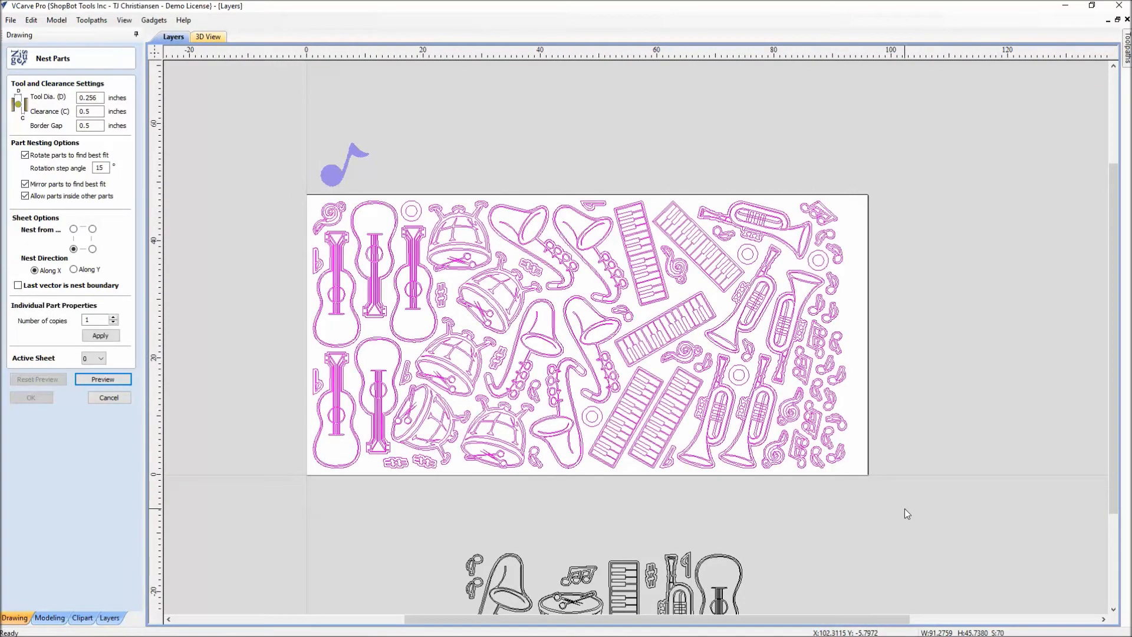
click(105, 399)
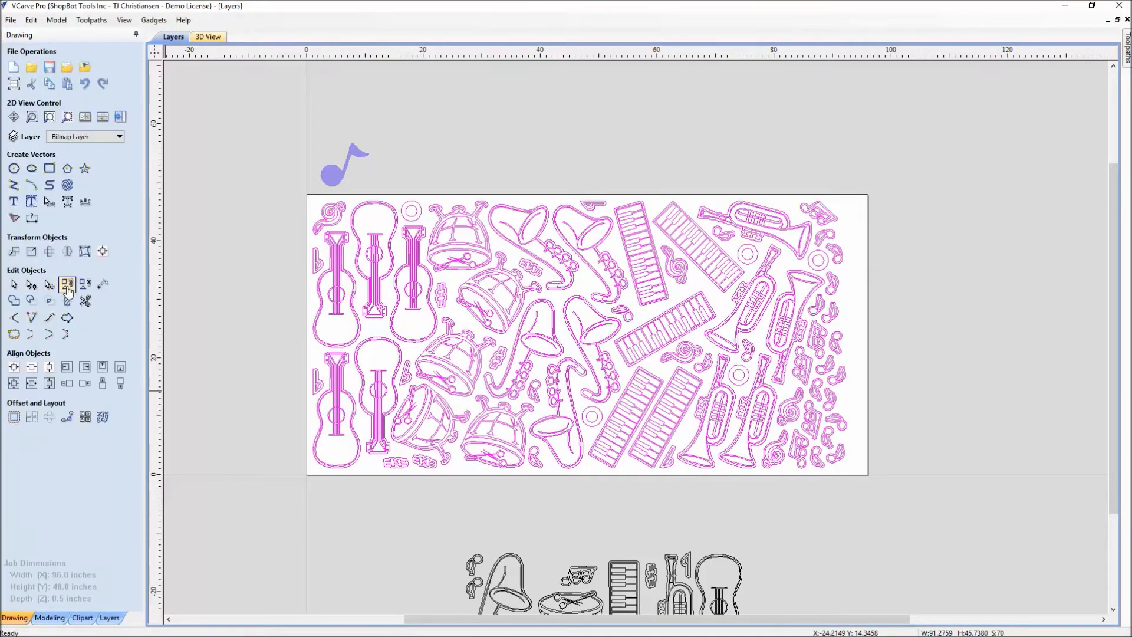
click(68, 285)
click(248, 340)
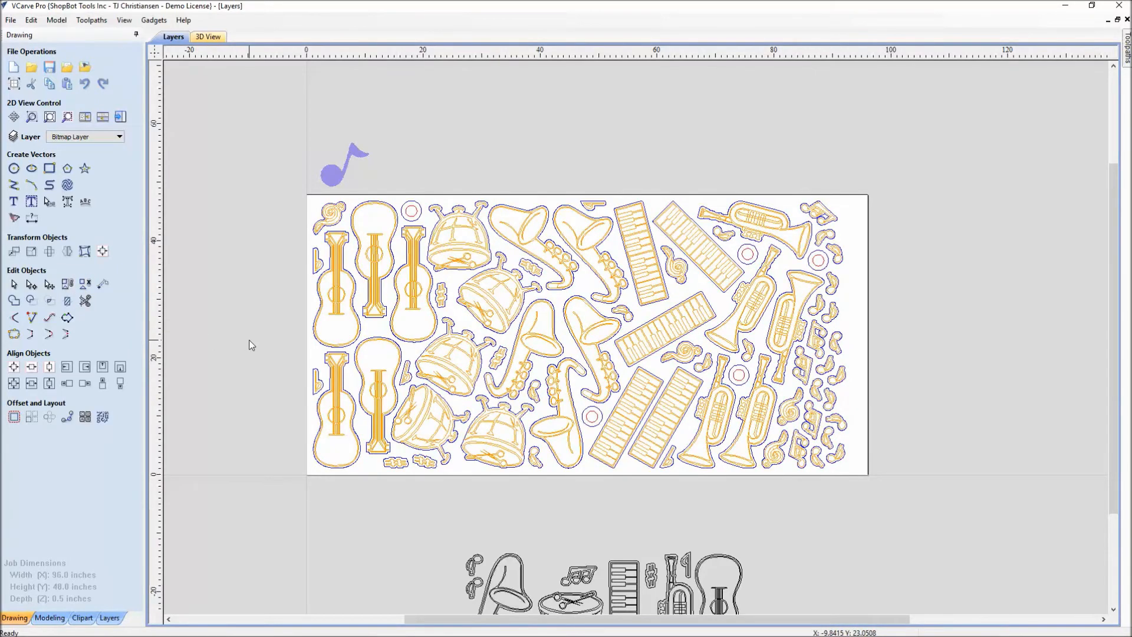
scroll(846, 366, up, 1)
middle_drag(607, 379, 685, 381)
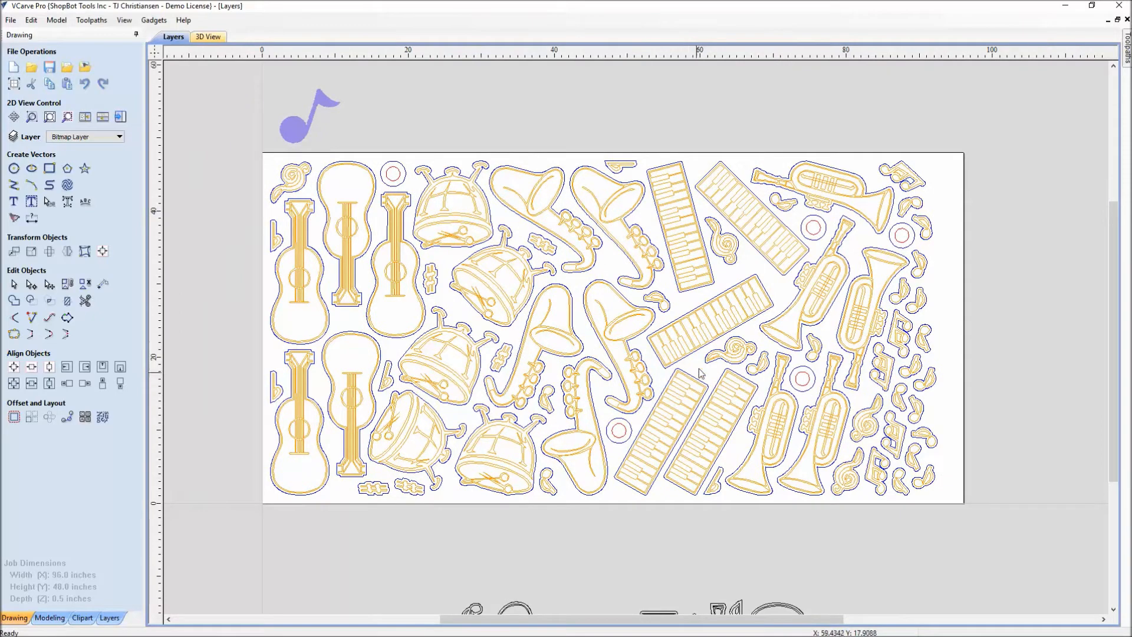
scroll(717, 254, up, 1)
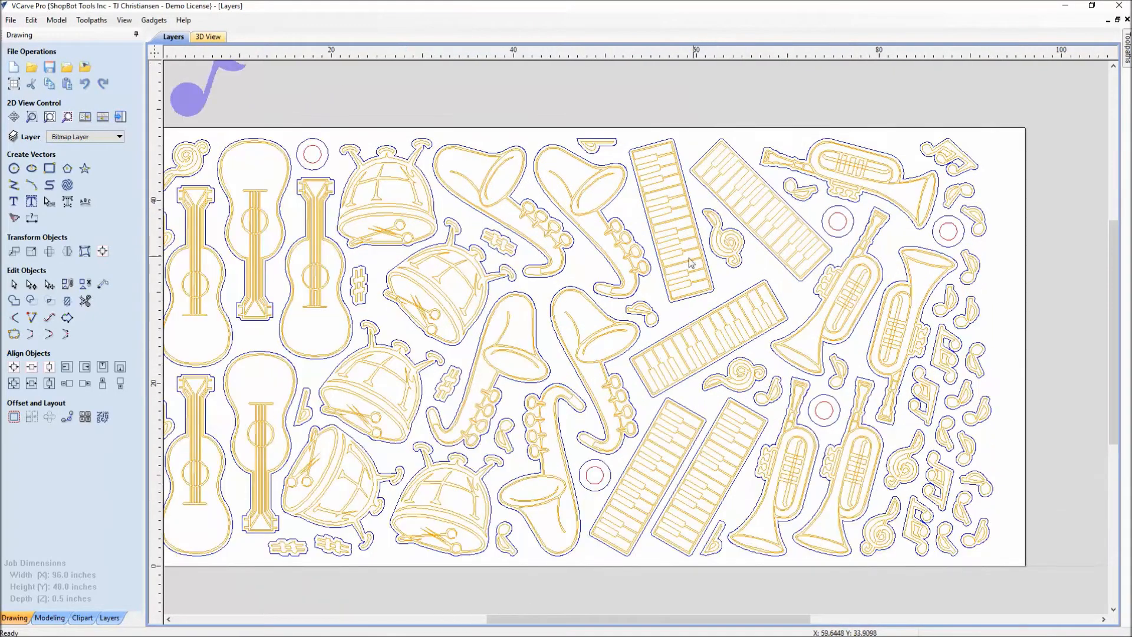
scroll(713, 296, up, 1)
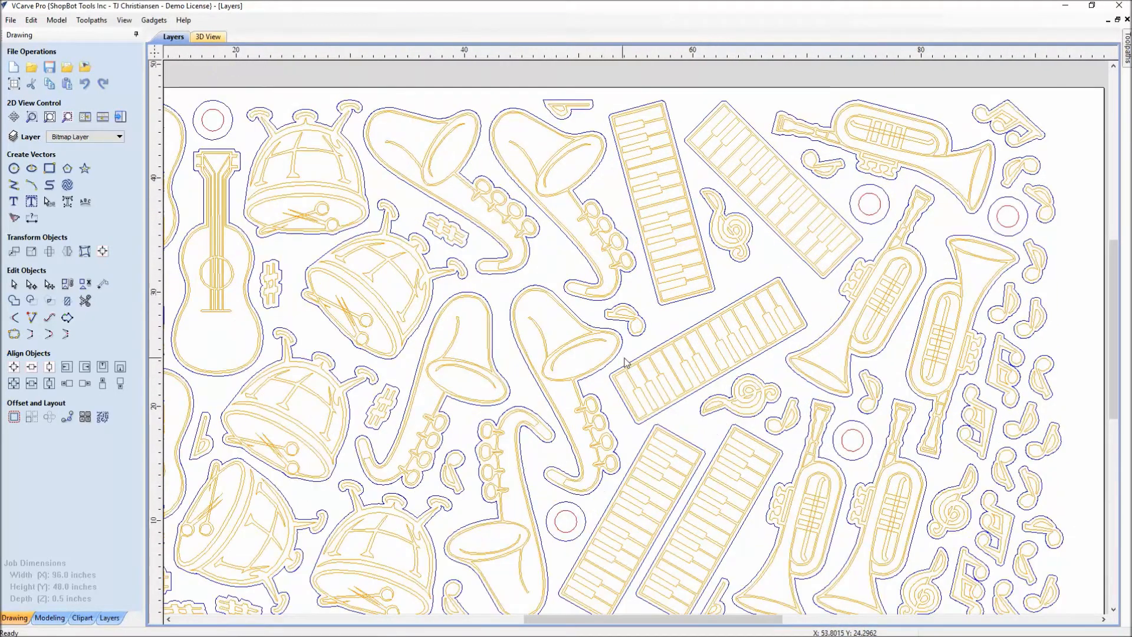
scroll(712, 296, down, 2)
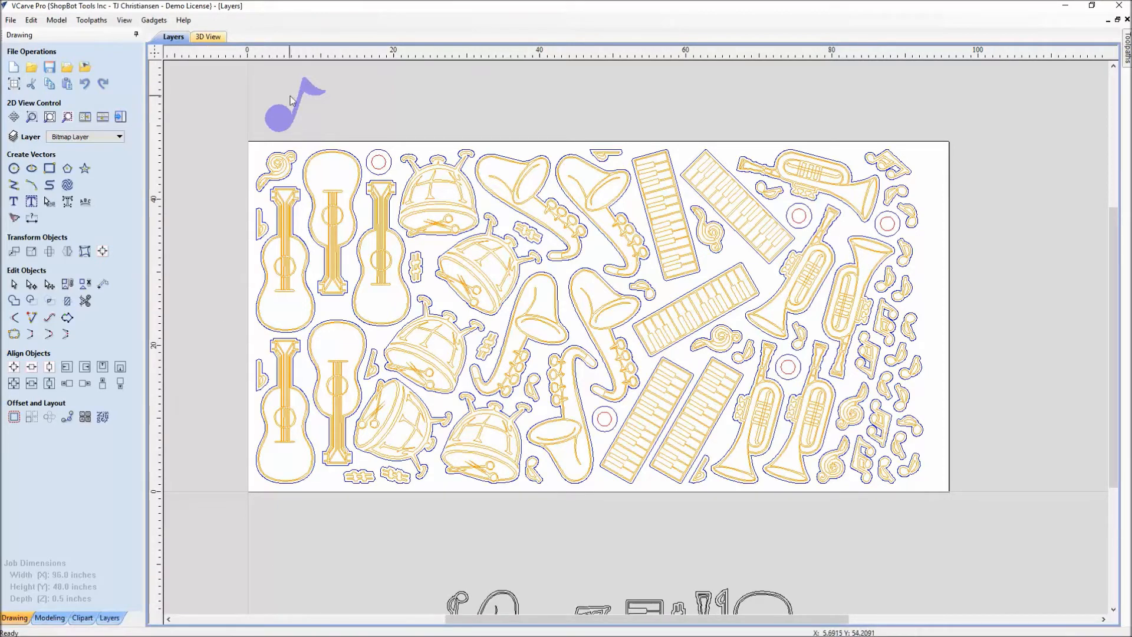
middle_drag(460, 558, 463, 371)
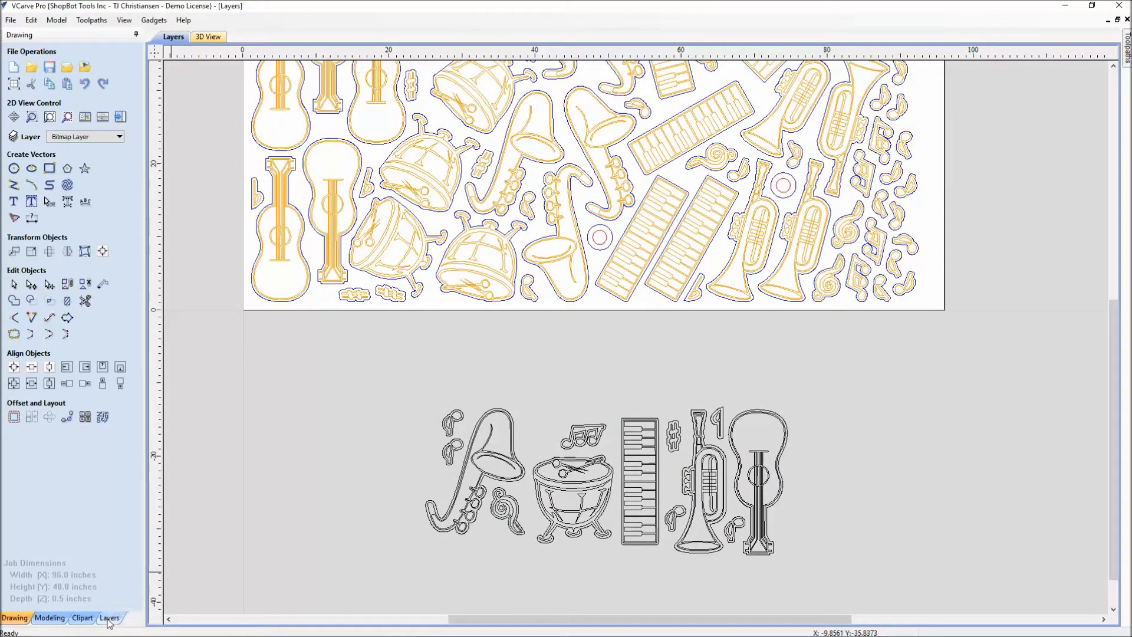
middle_drag(365, 387, 379, 572)
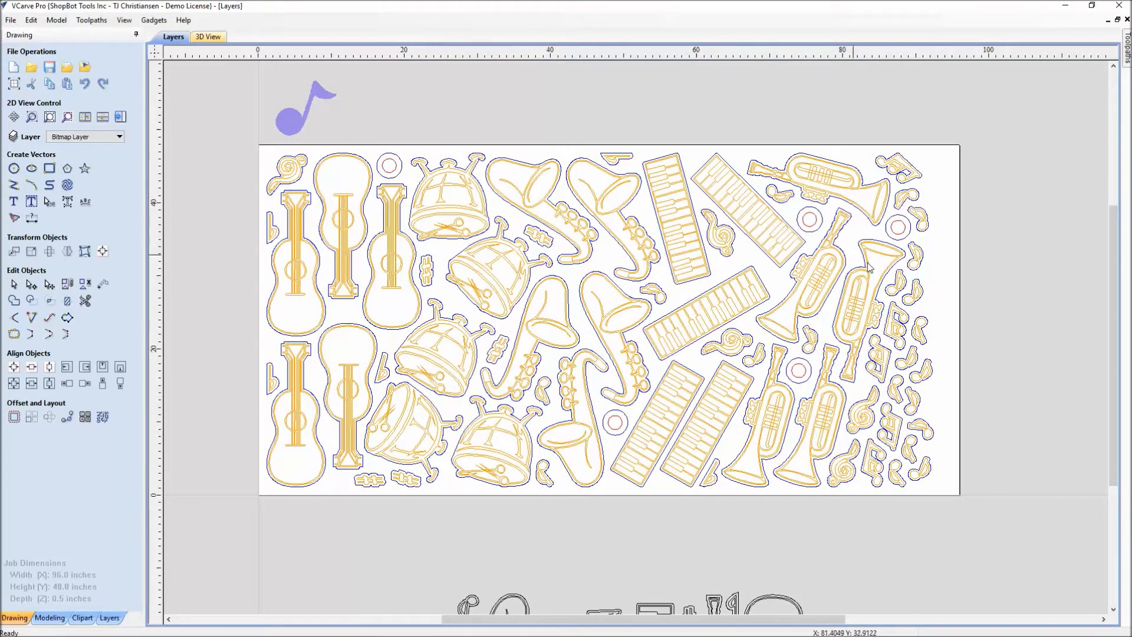
Start a V-Carve toolpath and select all closed vectors on only the V Carve layer for it
click(120, 117)
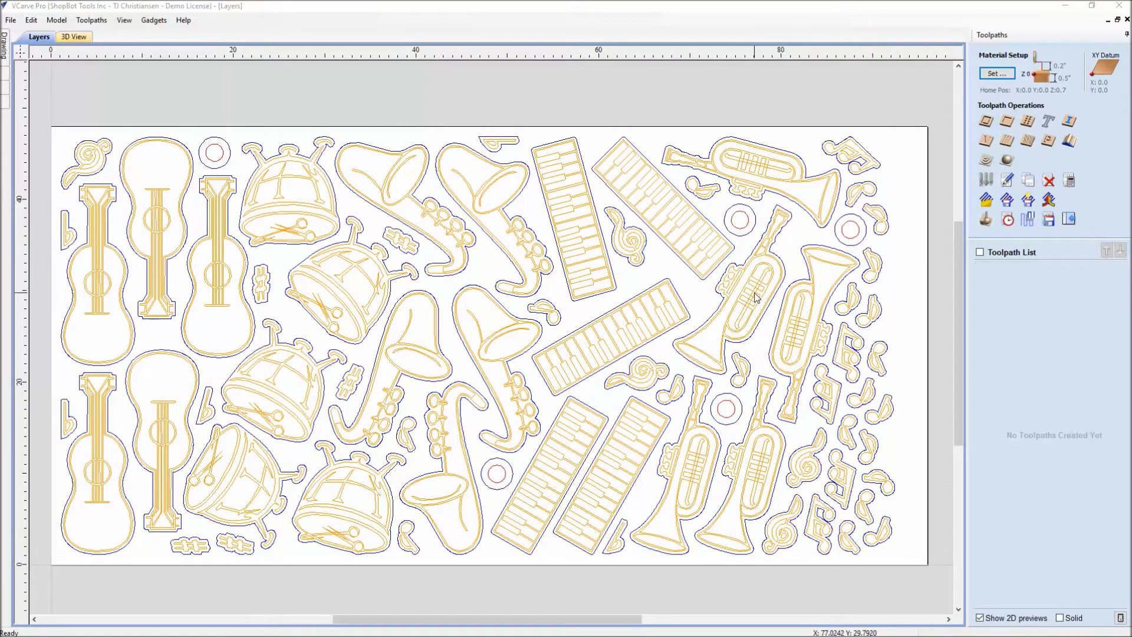
click(986, 142)
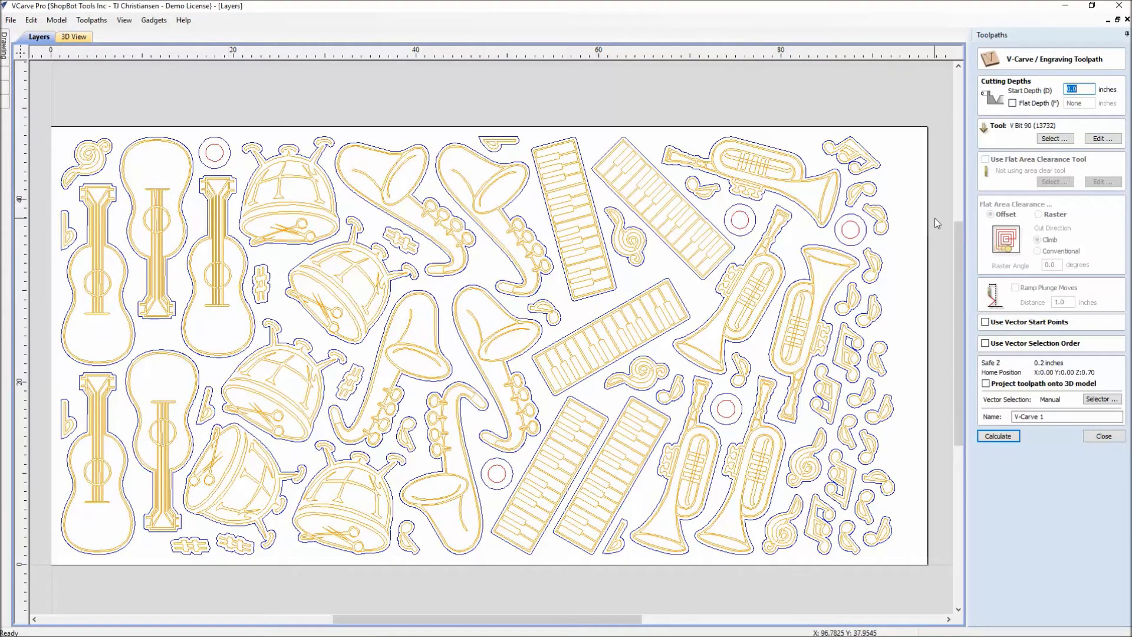
click(1095, 401)
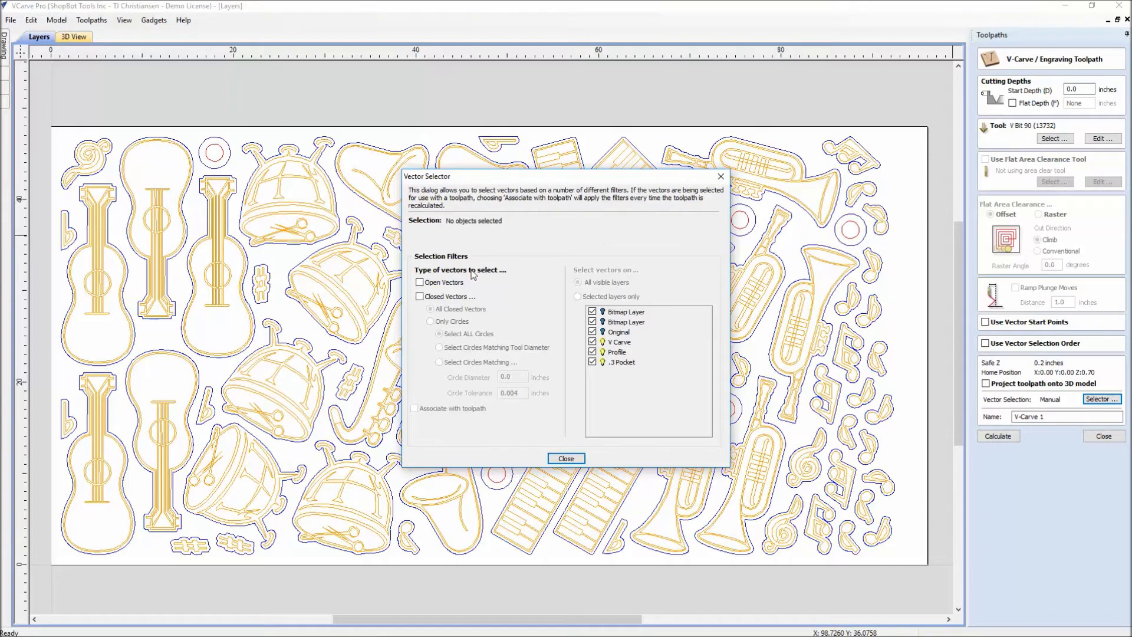
click(420, 296)
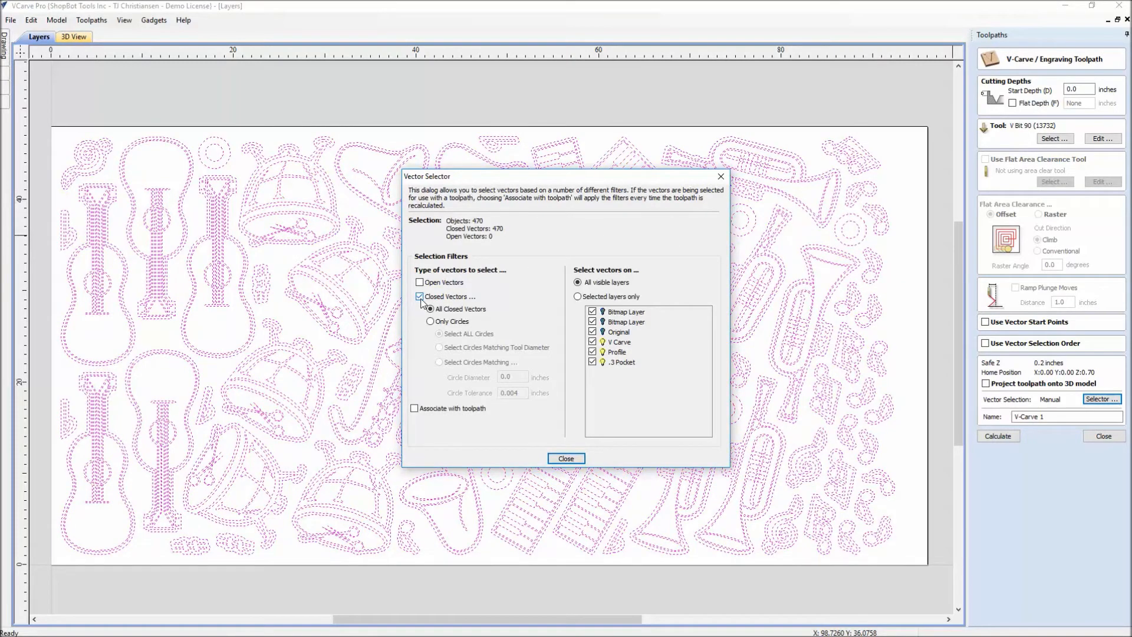
click(578, 297)
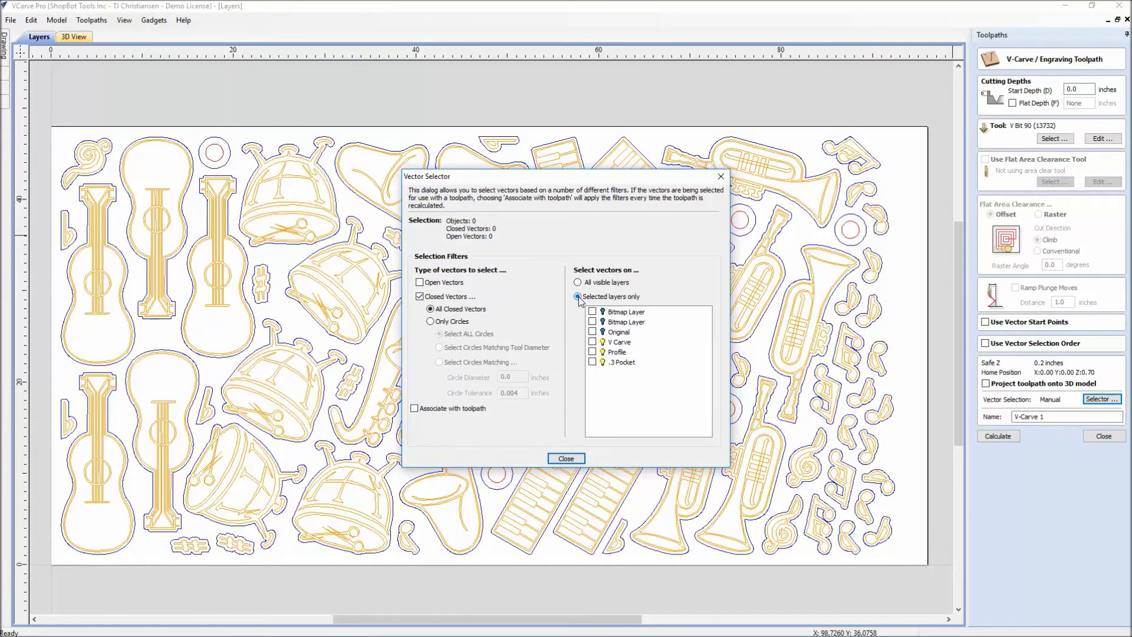
click(592, 342)
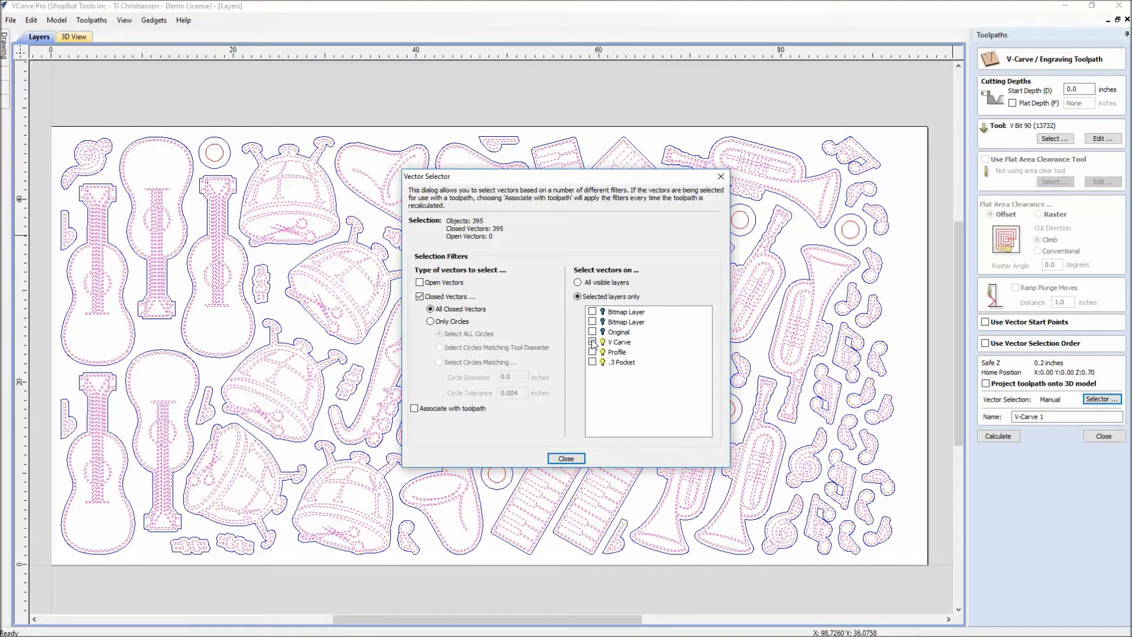
click(592, 342)
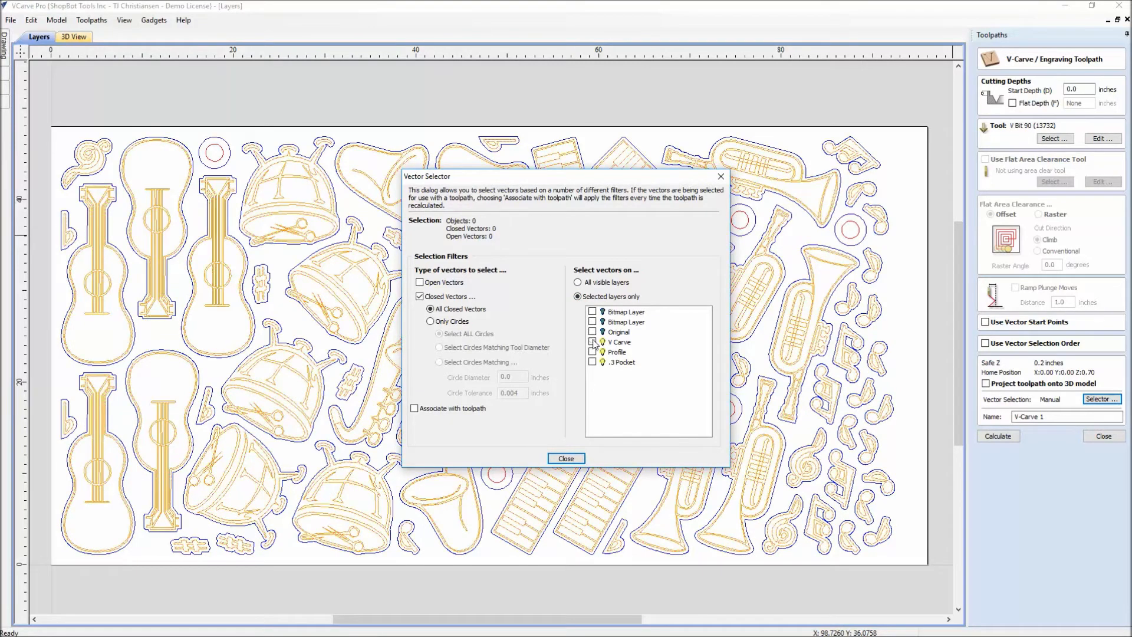
click(592, 342)
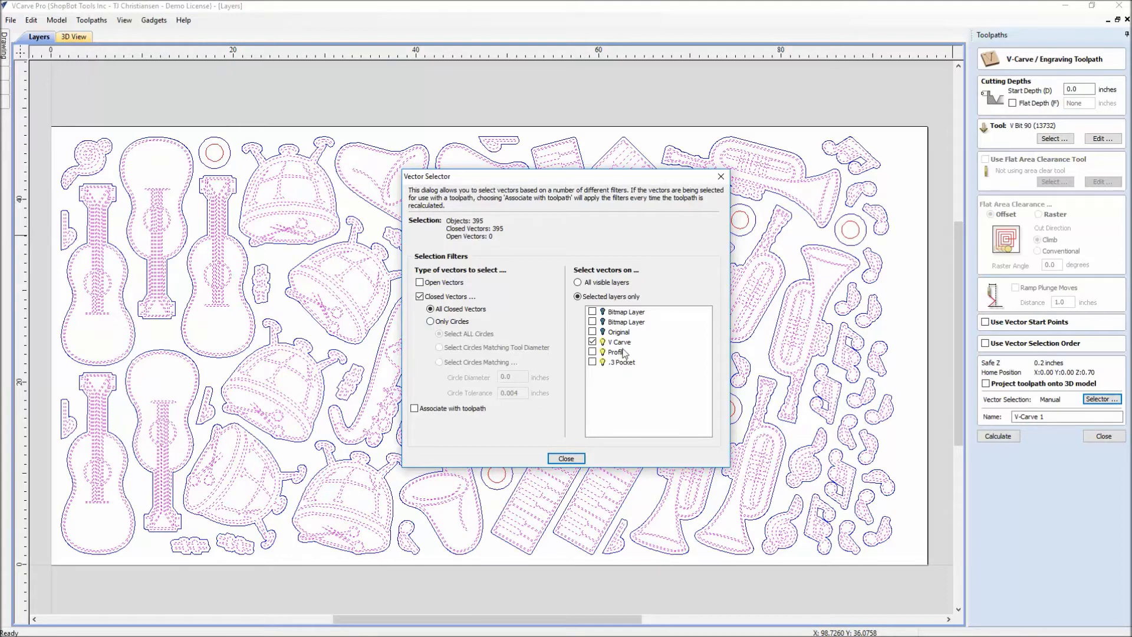
click(566, 458)
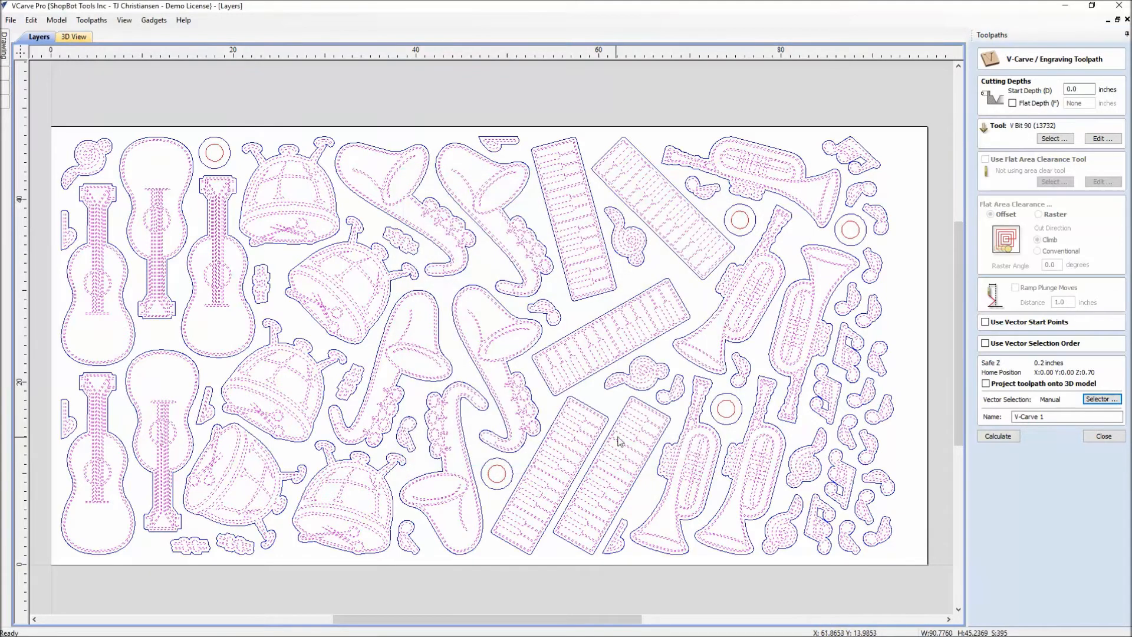
Try to calculate the V-Carve toolpath without a flat depth limit
click(996, 437)
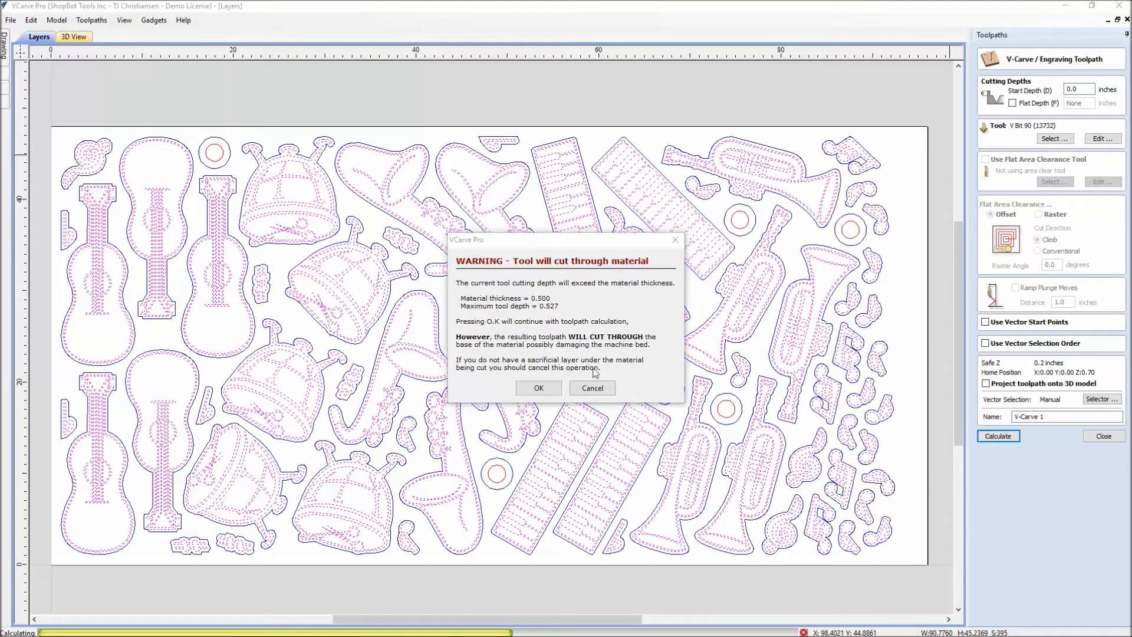
click(590, 390)
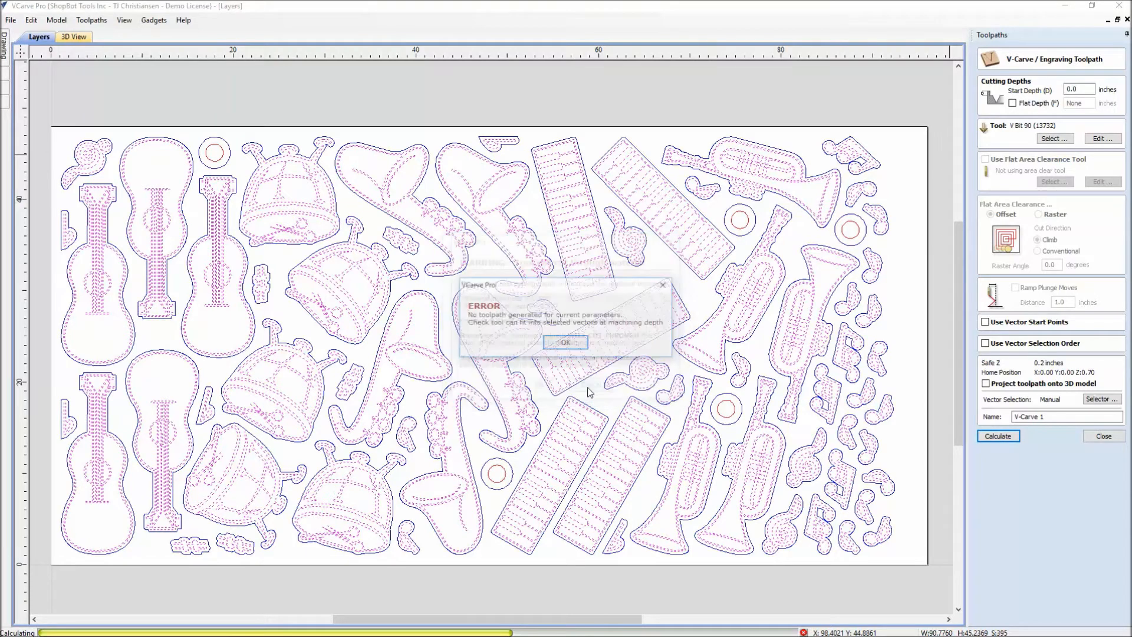
click(553, 343)
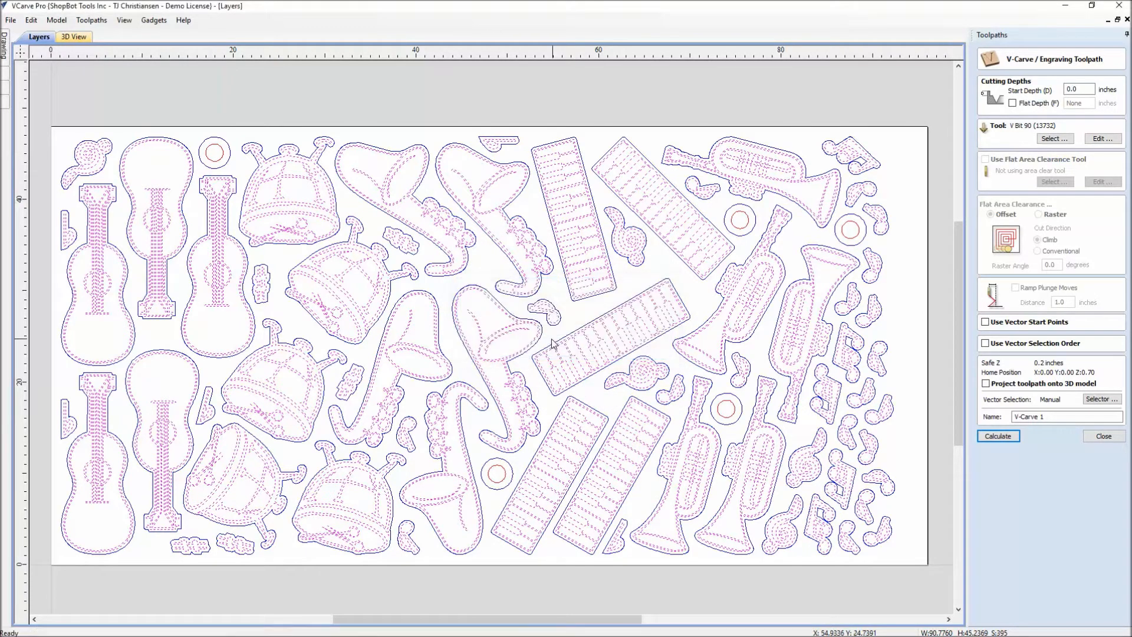
Enable a flat depth of 0.25 inches and calculate the V-Carve toolpath
click(1012, 104)
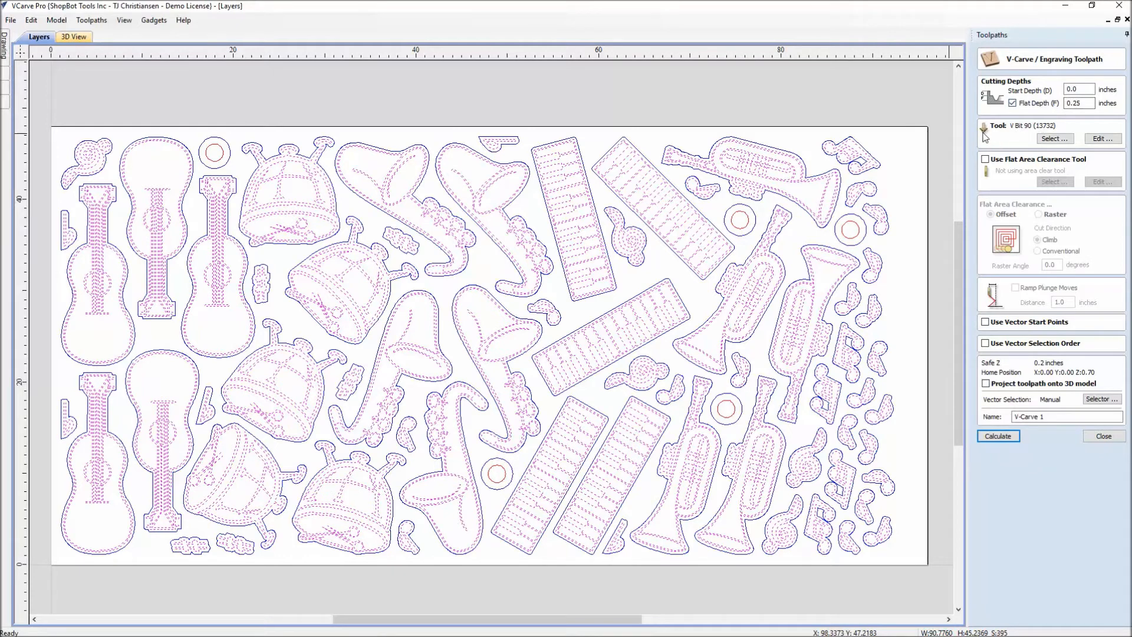
click(996, 436)
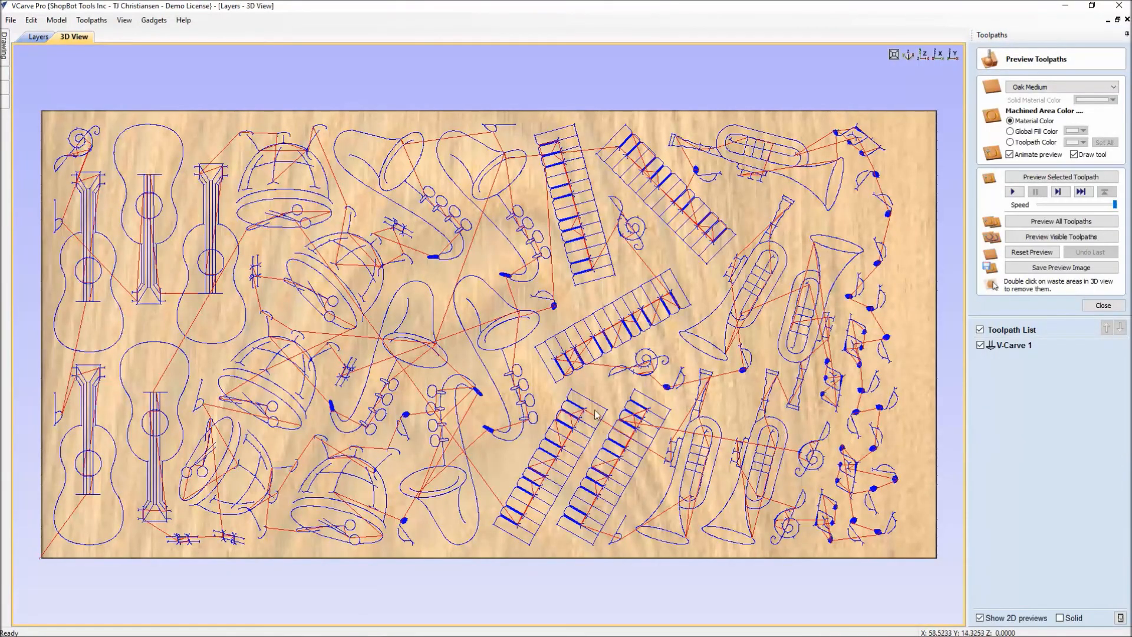
Preview the visible V-Carve toolpath in 3D and examine the carving up close around the saxophone keys and music note
drag(596, 415, 562, 369)
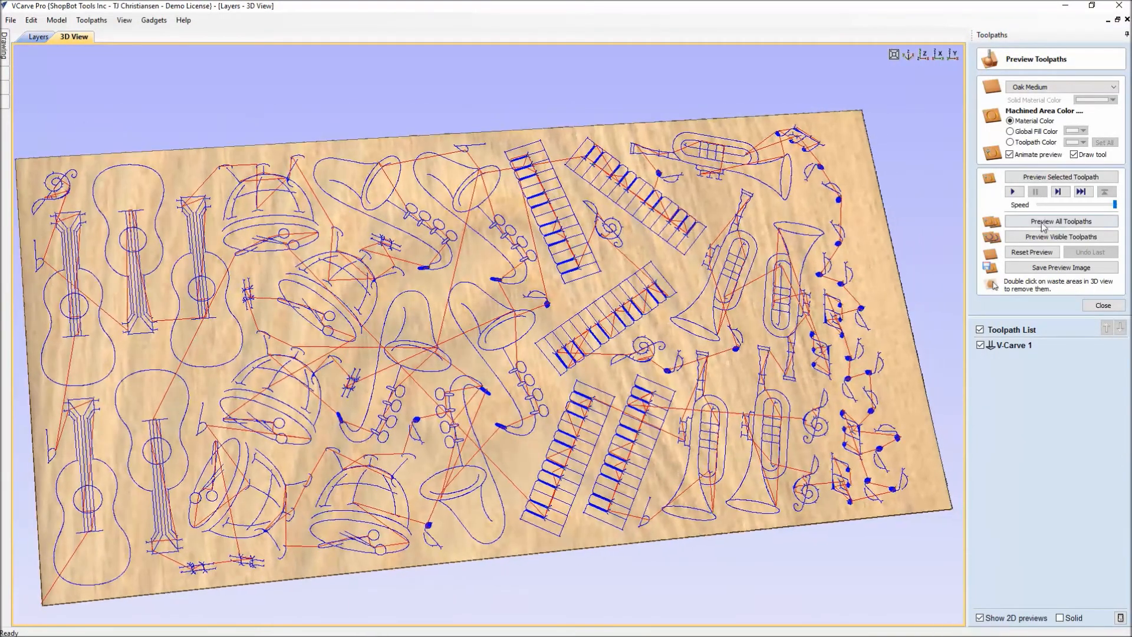
click(1061, 236)
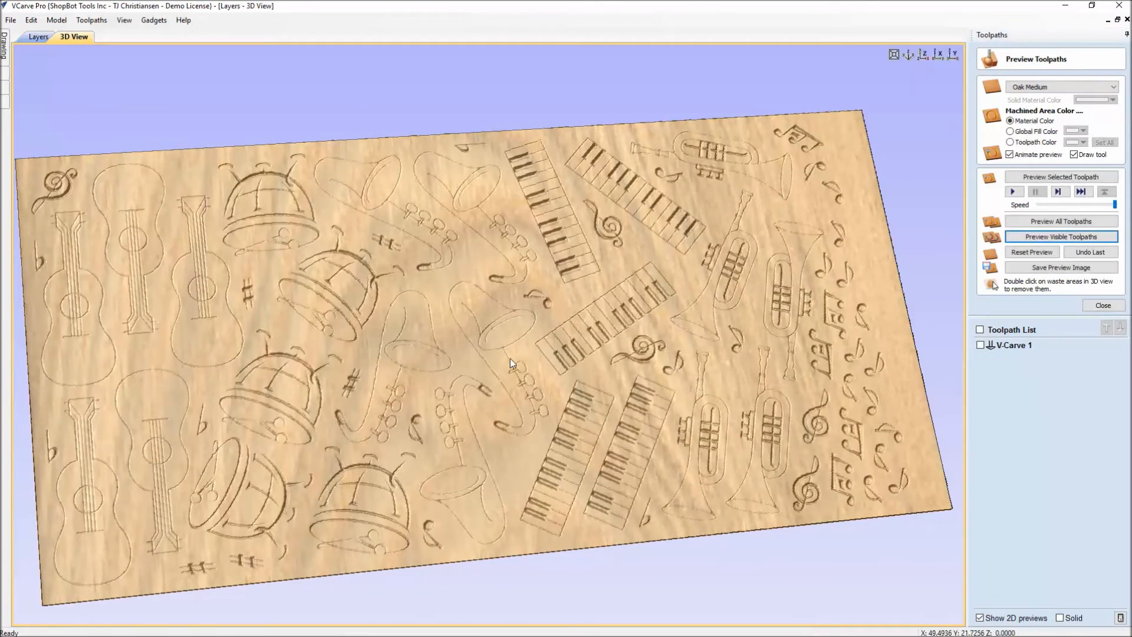
scroll(438, 443, up, 10)
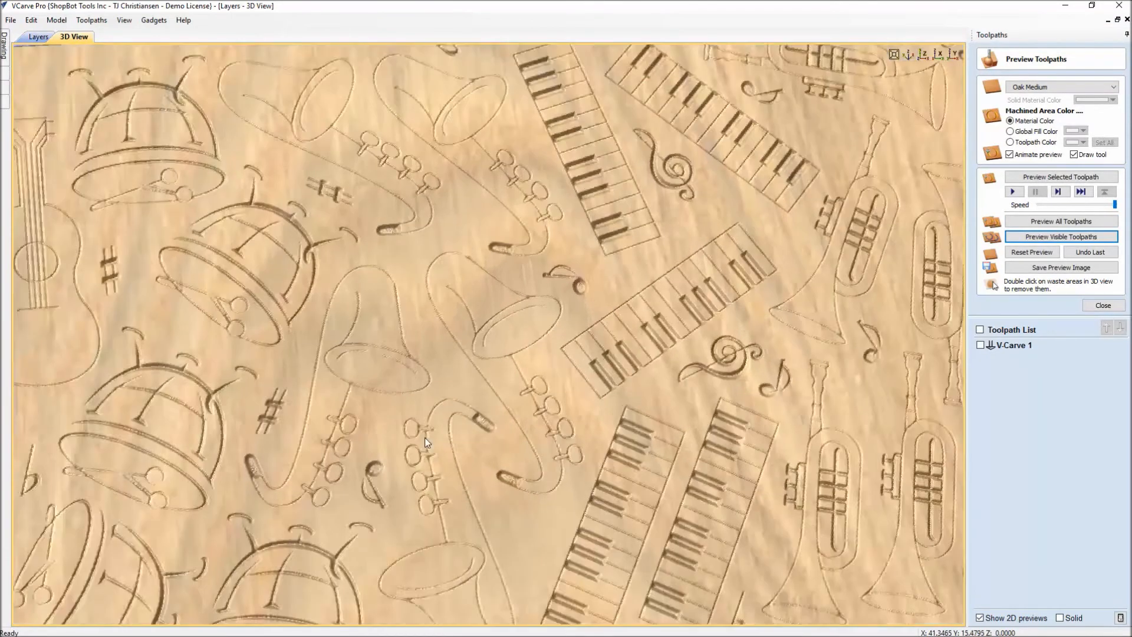
scroll(521, 389, up, 10)
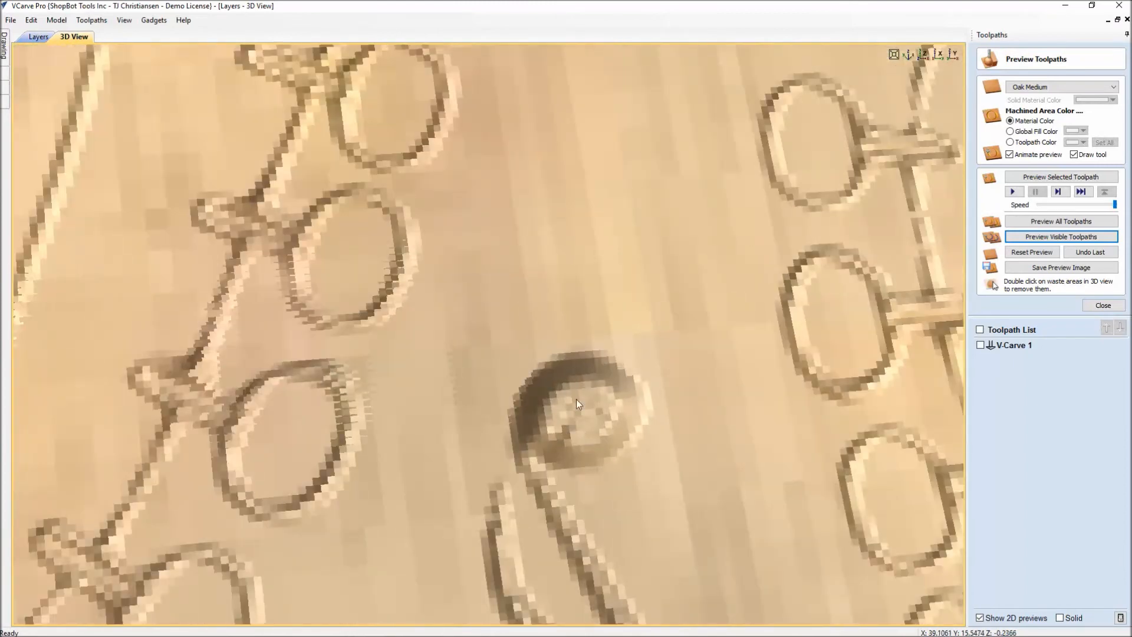
scroll(610, 412, down, 15)
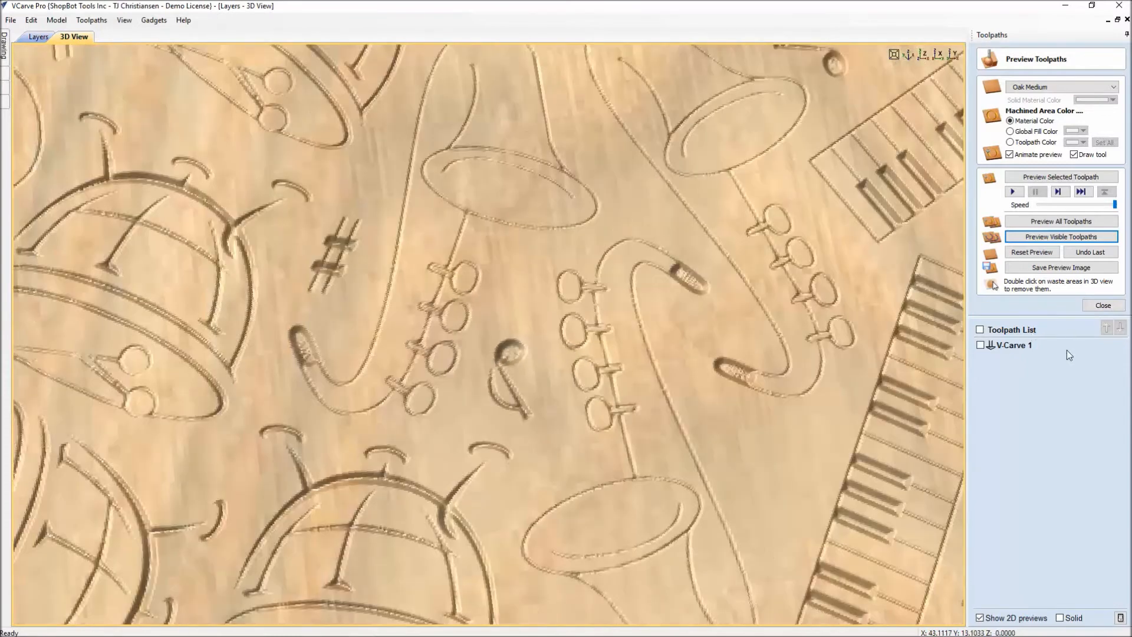
Recalculate the V-Carve toolpath with the 1/8" Straight (13728) wood bit as flat area clearance tool and preview the visible toolpaths
double_click(1024, 346)
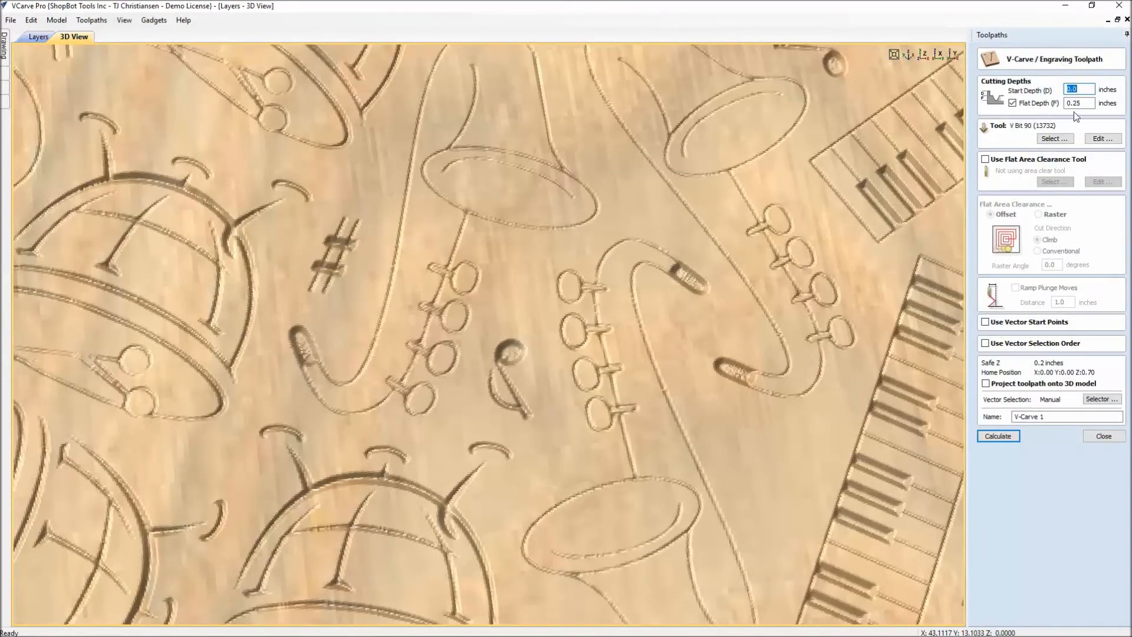
click(986, 160)
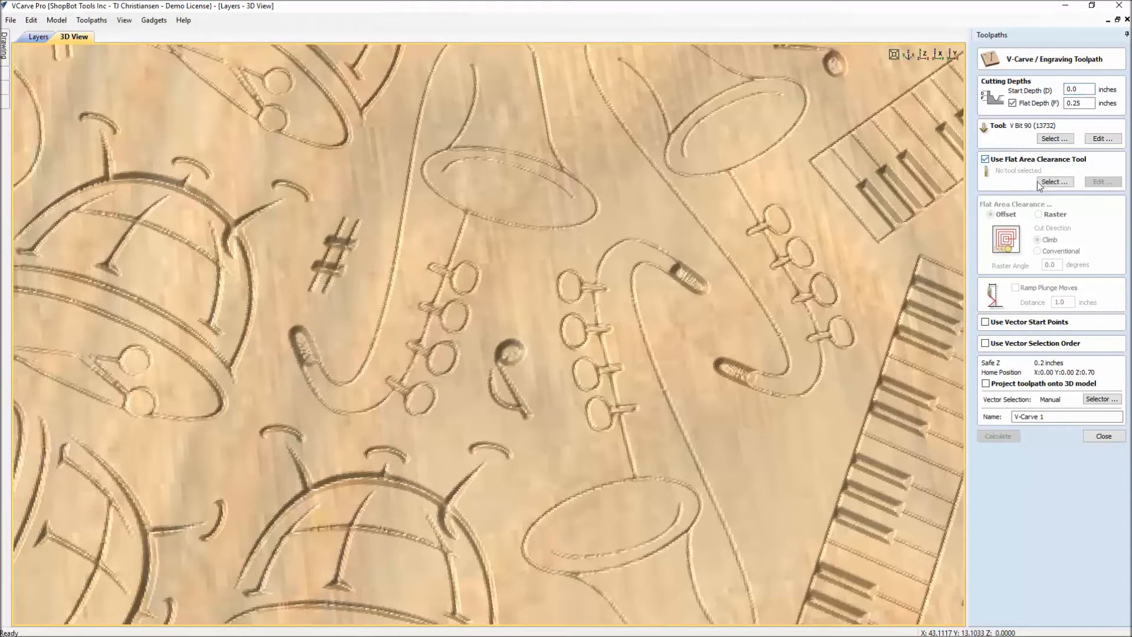
click(1053, 182)
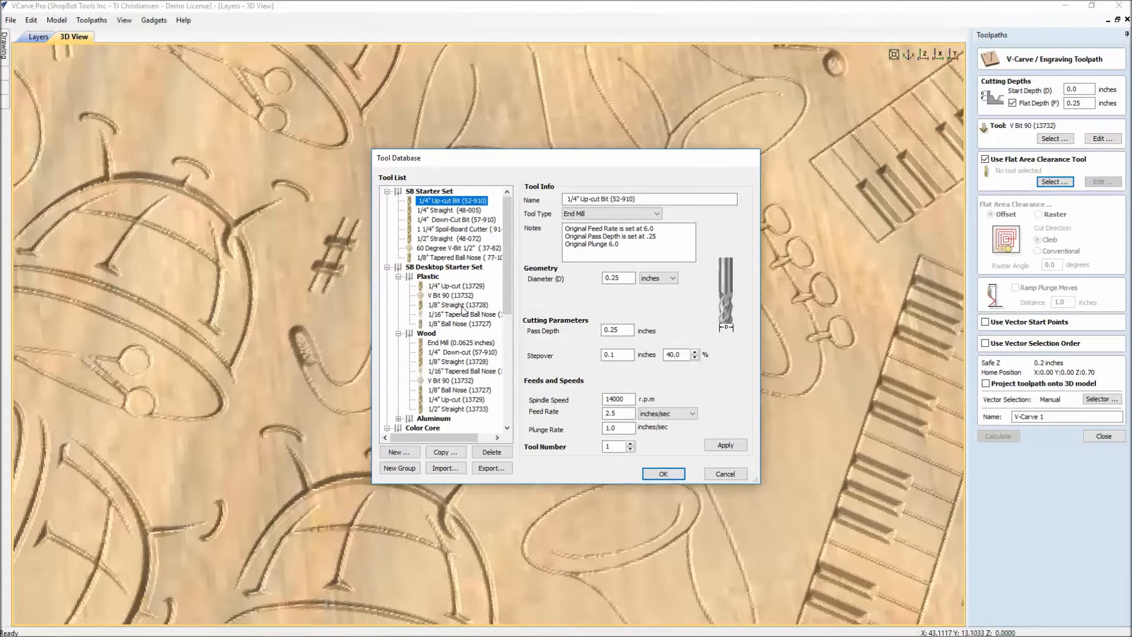
click(458, 361)
click(664, 473)
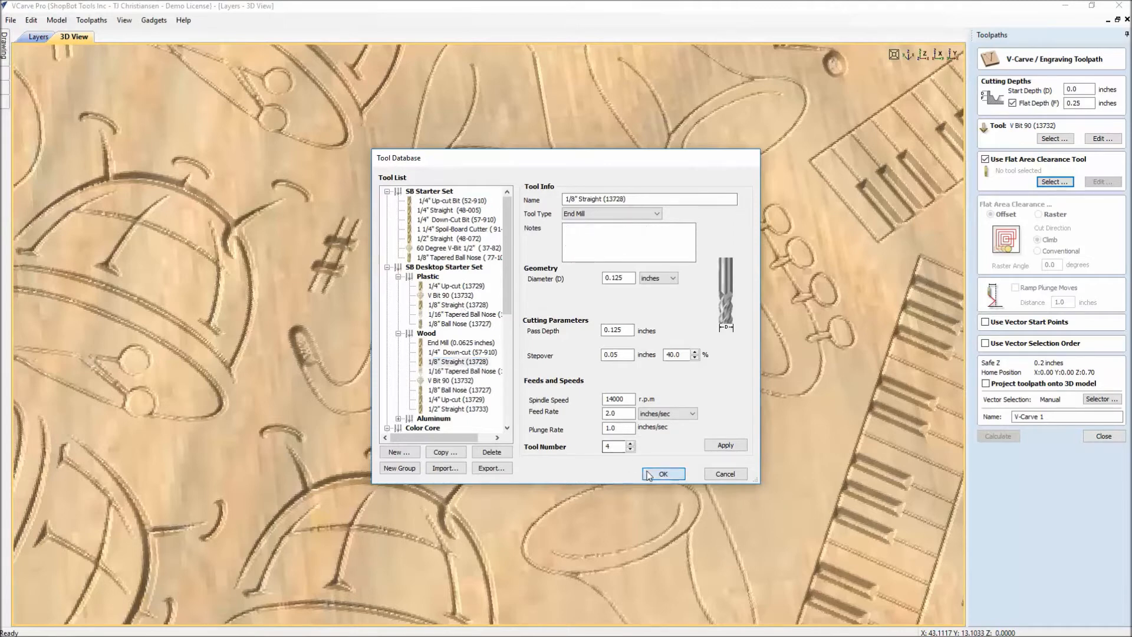
click(1007, 440)
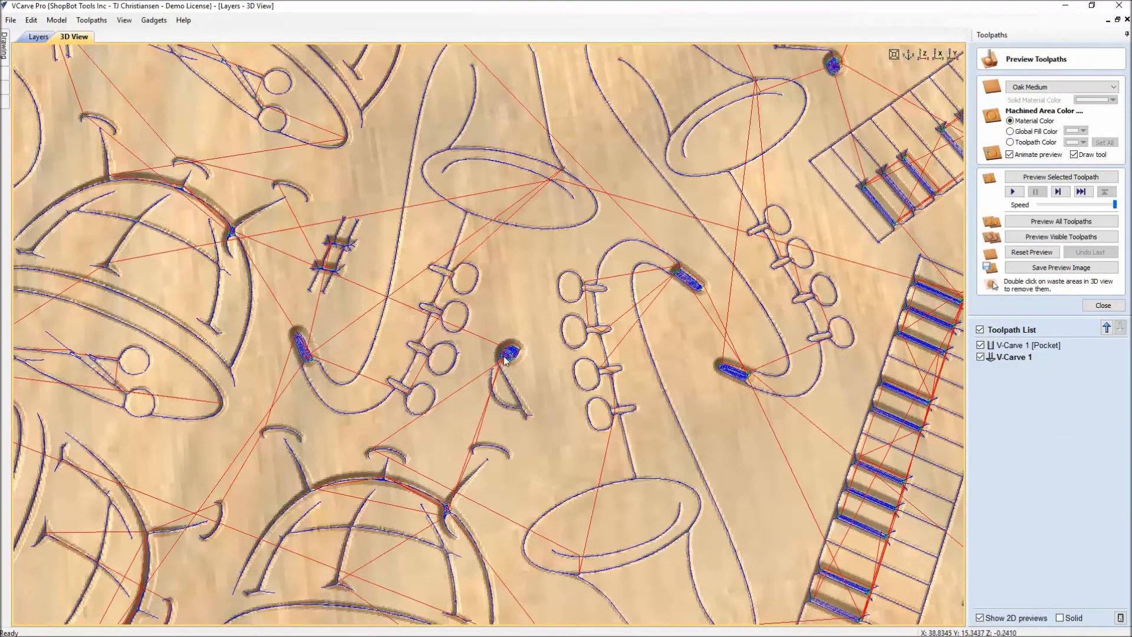
click(1079, 237)
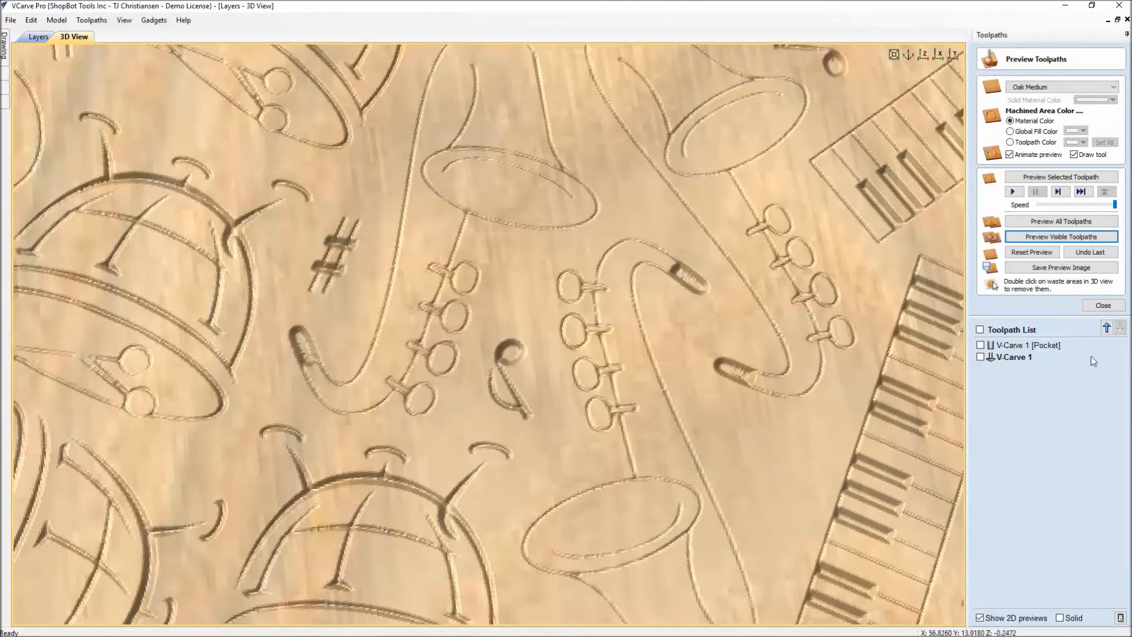
Reopen the V-Carve 1 toolpath and examine its nested vectors in the 2D layout and its layer filter in the Vector Selector
double_click(1009, 358)
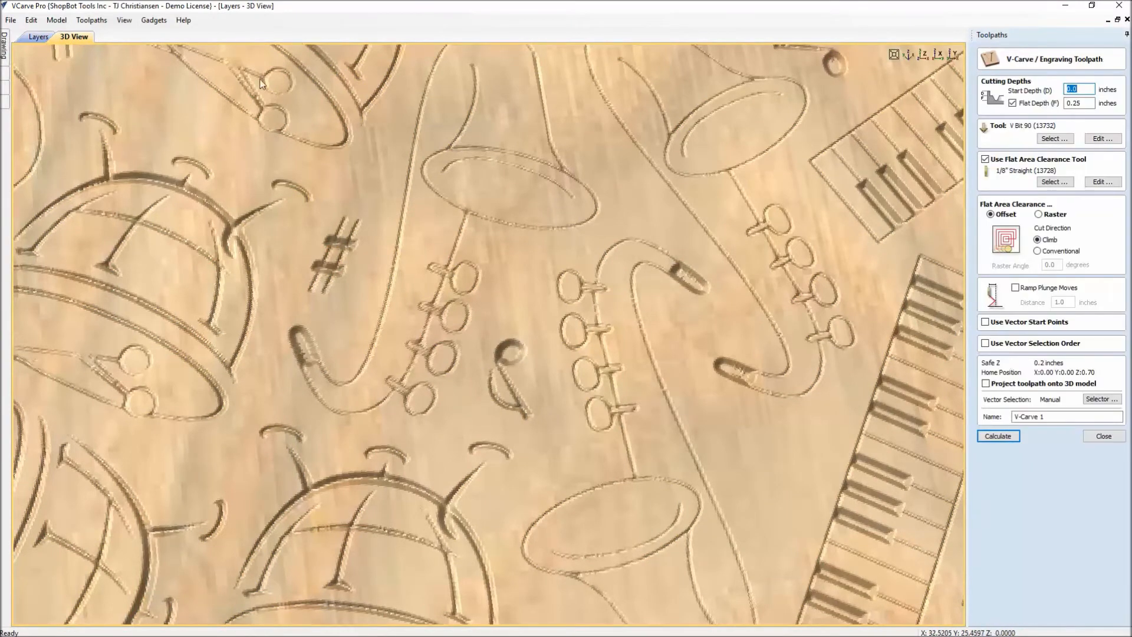
click(50, 40)
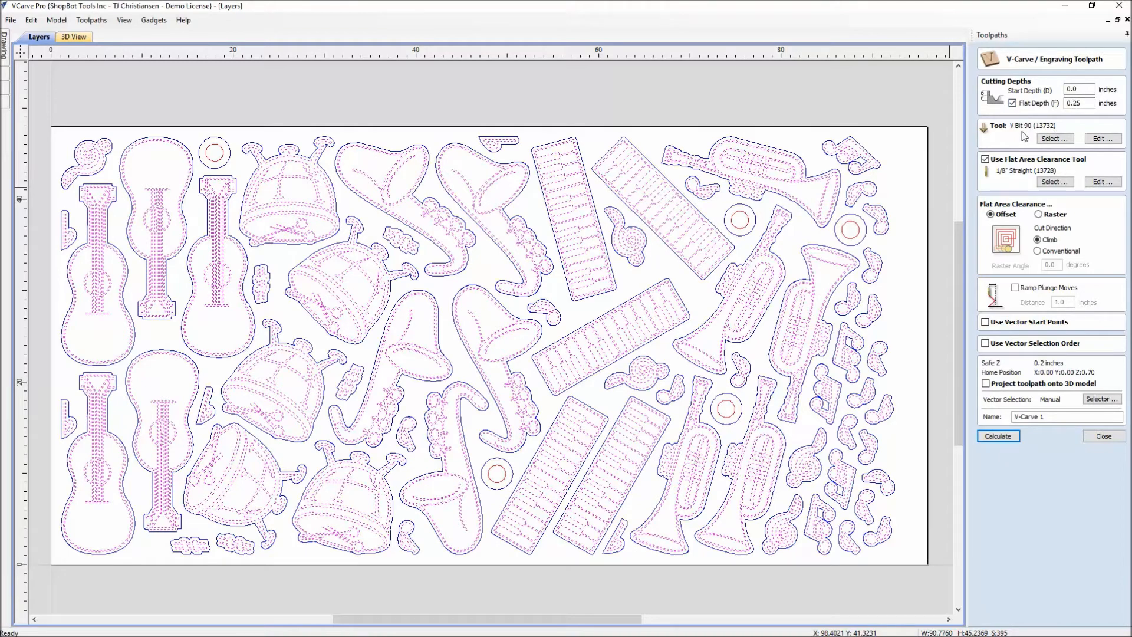
scroll(587, 319, up, 3)
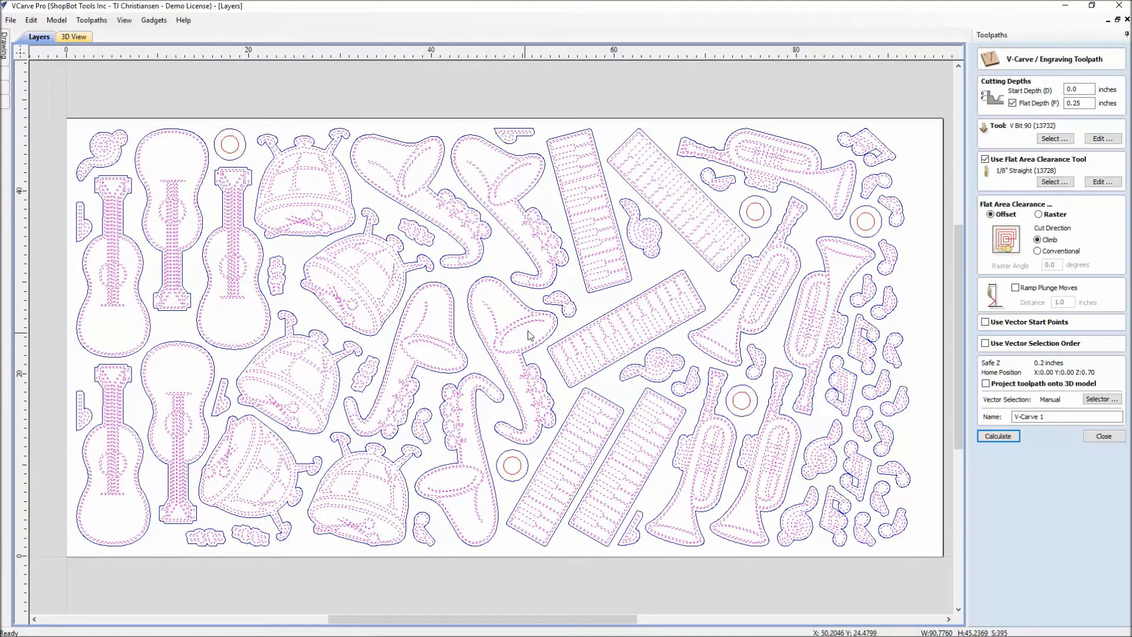
scroll(587, 318, up, 2)
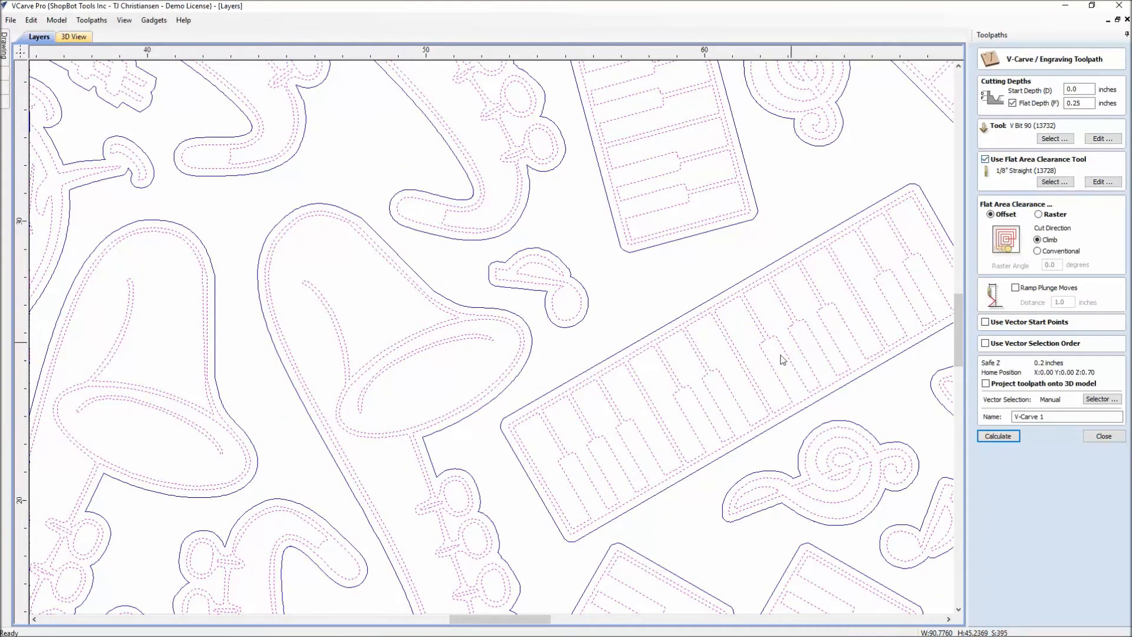
scroll(538, 340, down, 5)
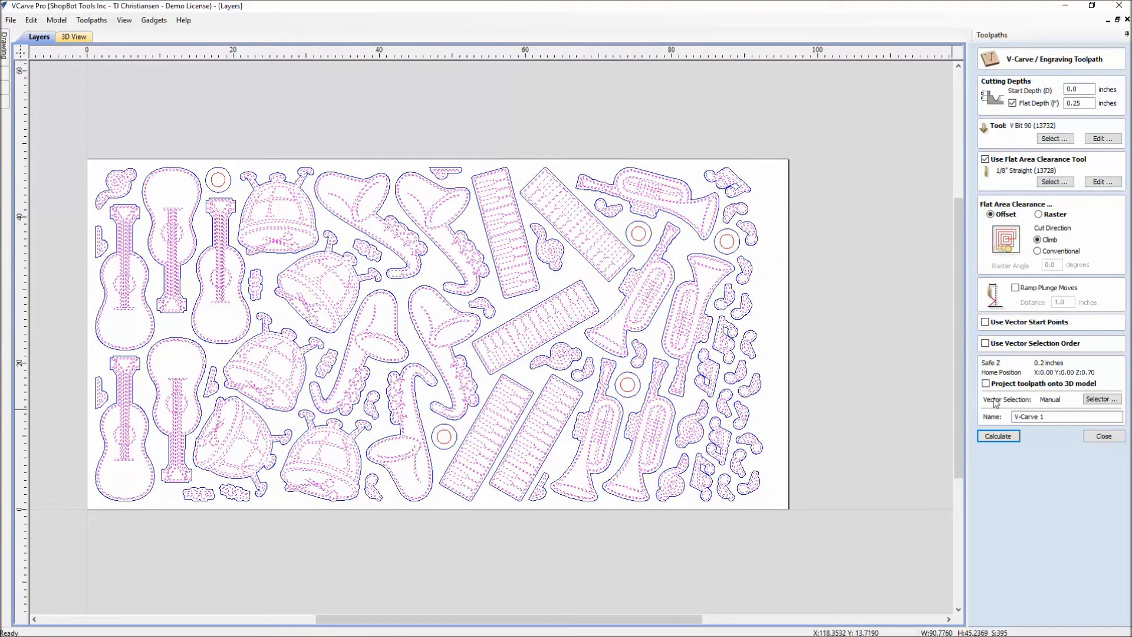
click(1097, 401)
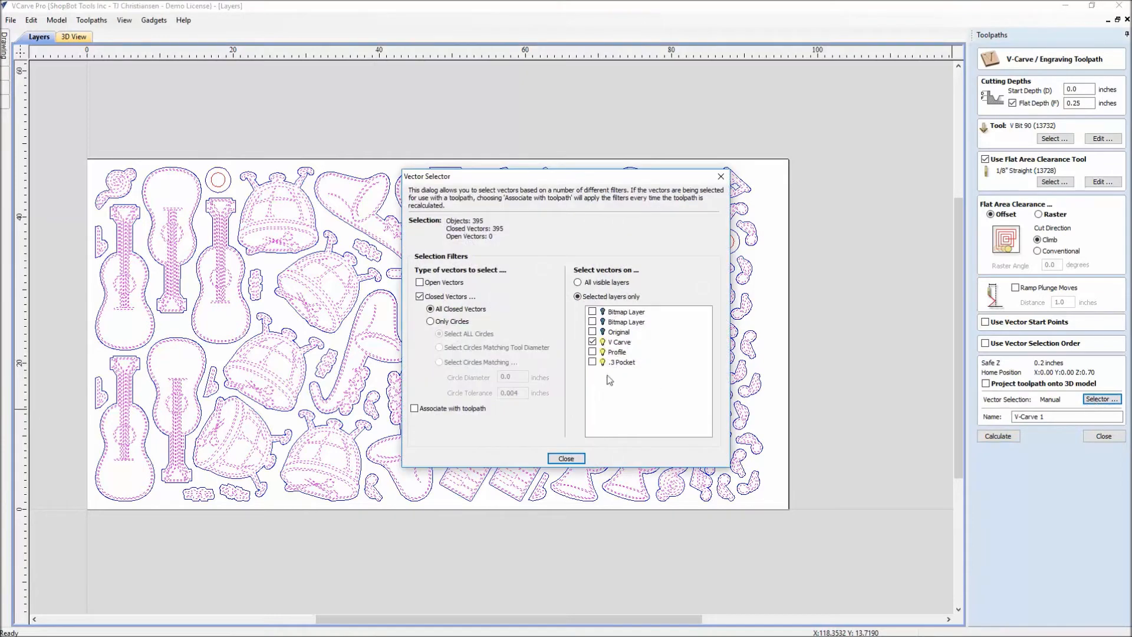
click(575, 458)
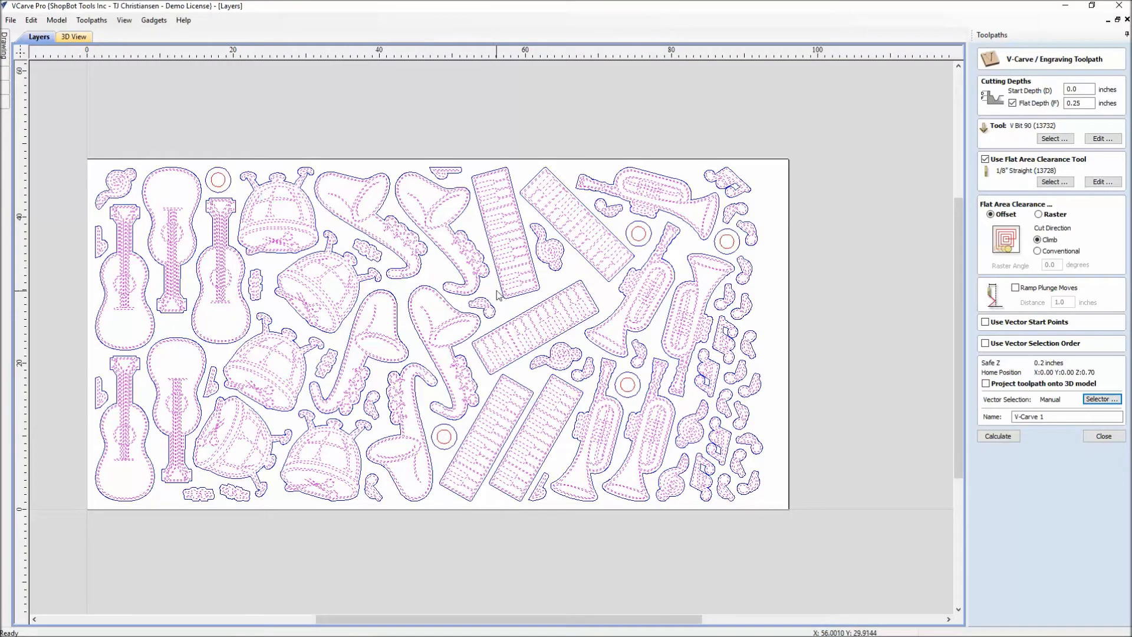
Examine the V-Carve vectors around the music note, saxophone and keyboard, recalculate V-Carve 1 and close the preview settings
scroll(500, 302, up, 6)
middle_drag(422, 330, 495, 299)
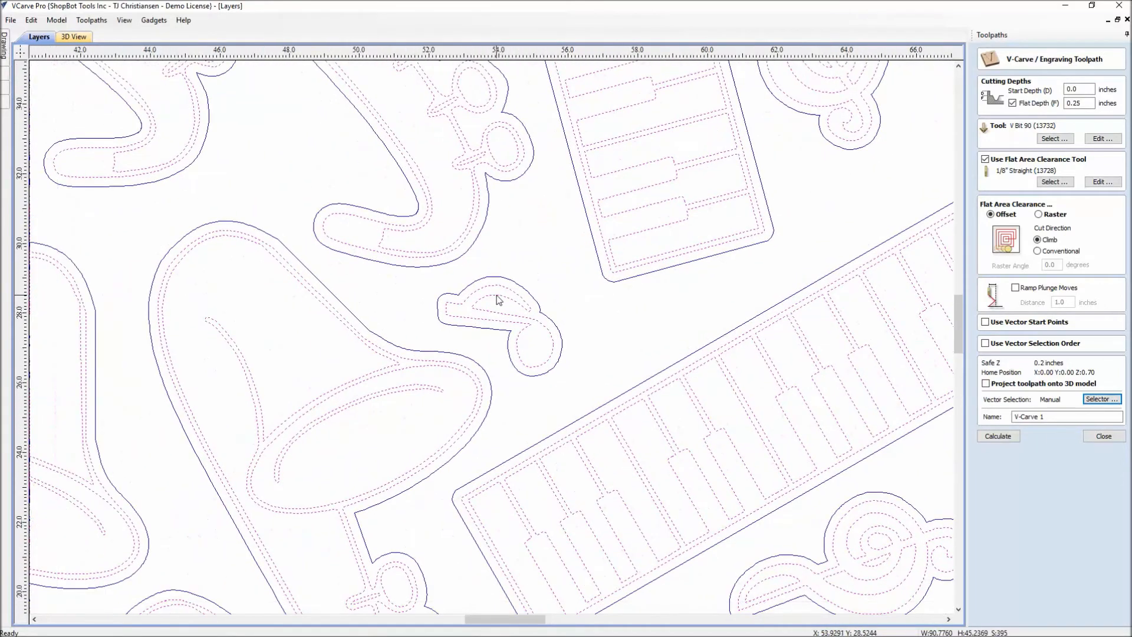
middle_drag(417, 366, 457, 283)
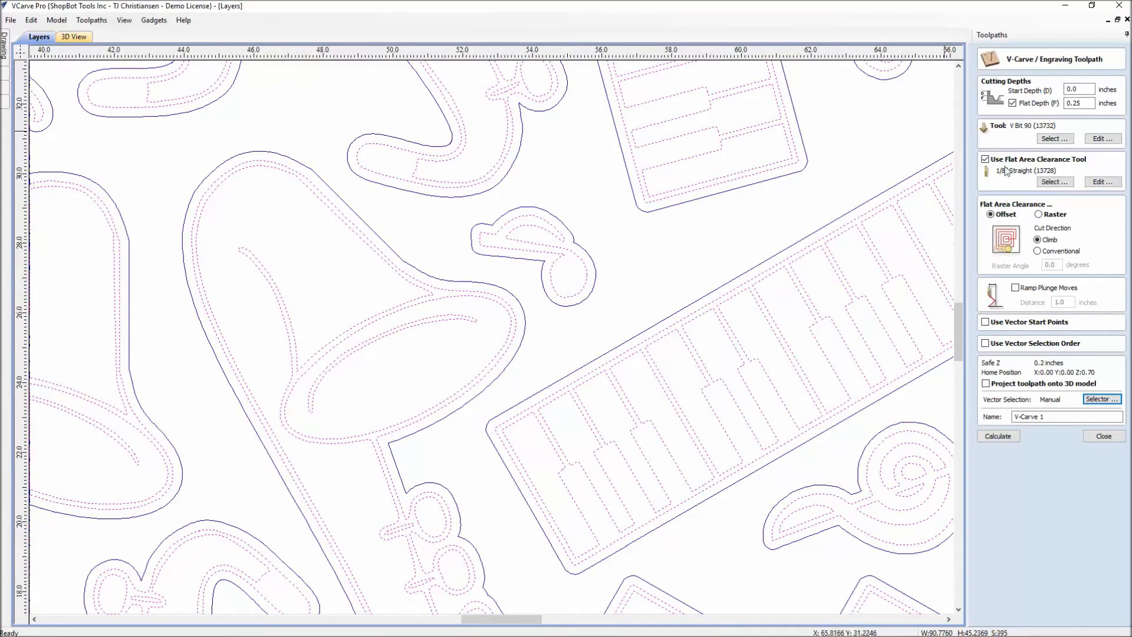
scroll(950, 218, down, 5)
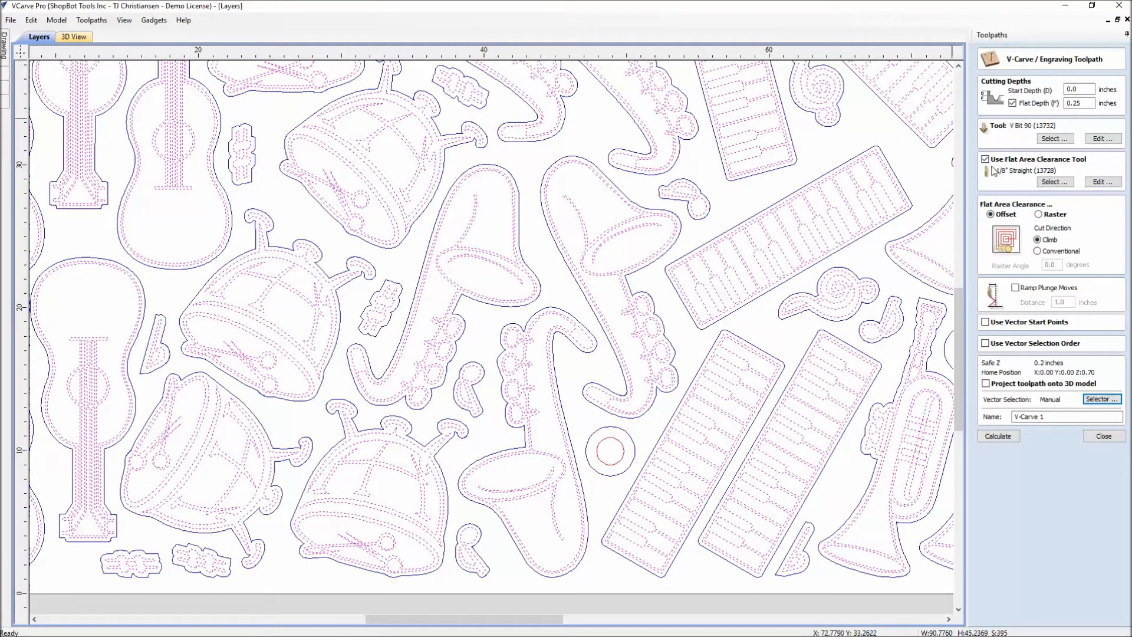
click(998, 436)
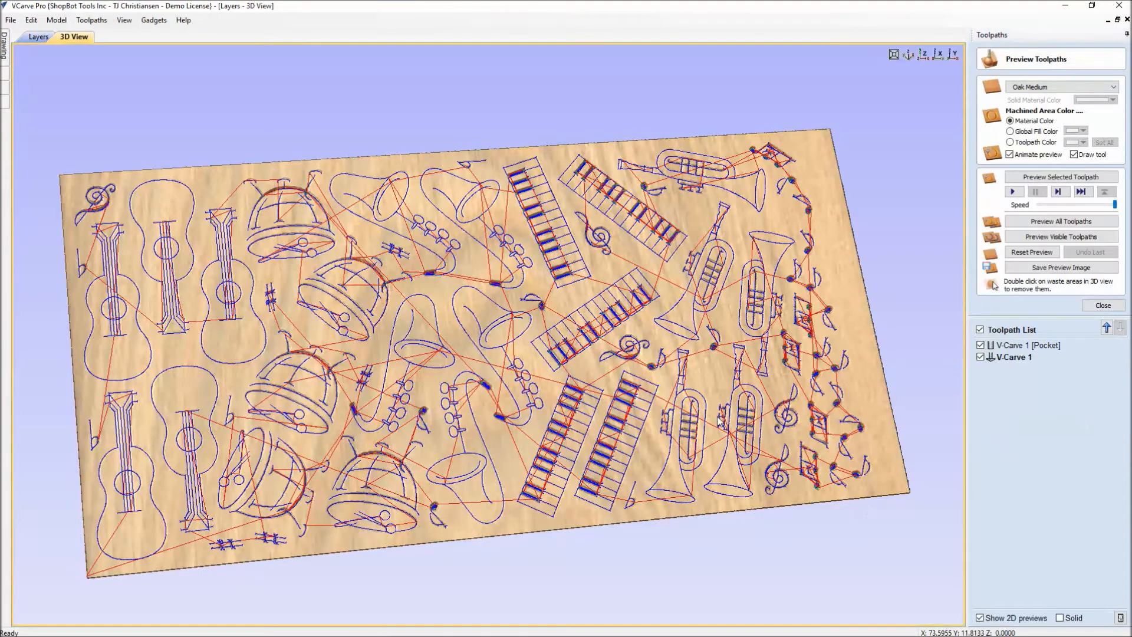
click(1096, 305)
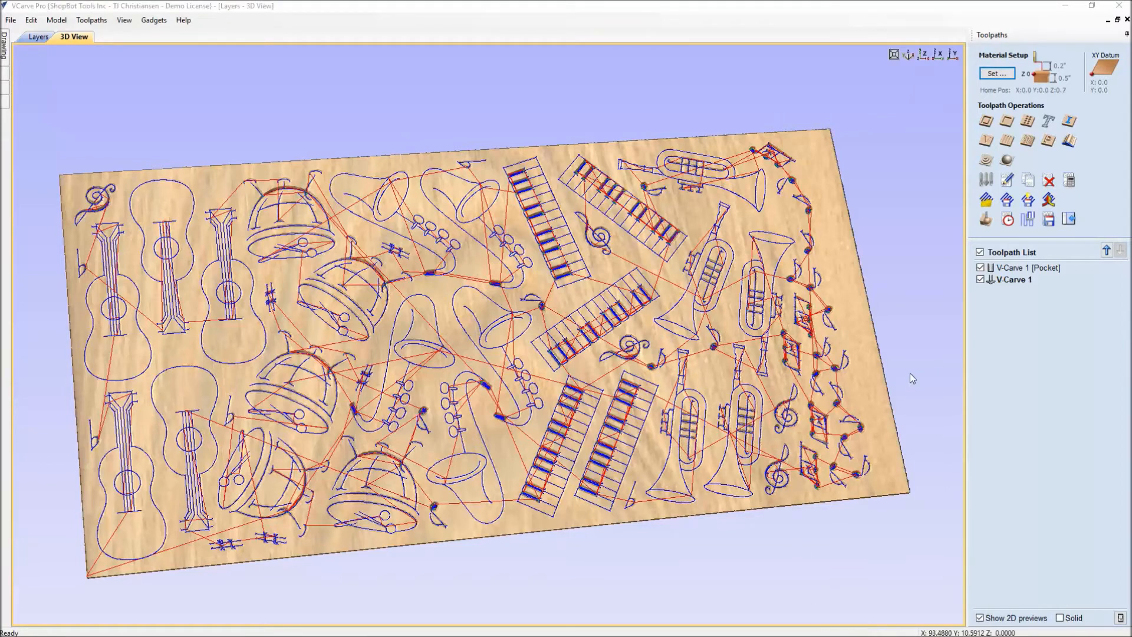
Return to the 2D layout and hide all toolpaths in the toolpath list
click(34, 37)
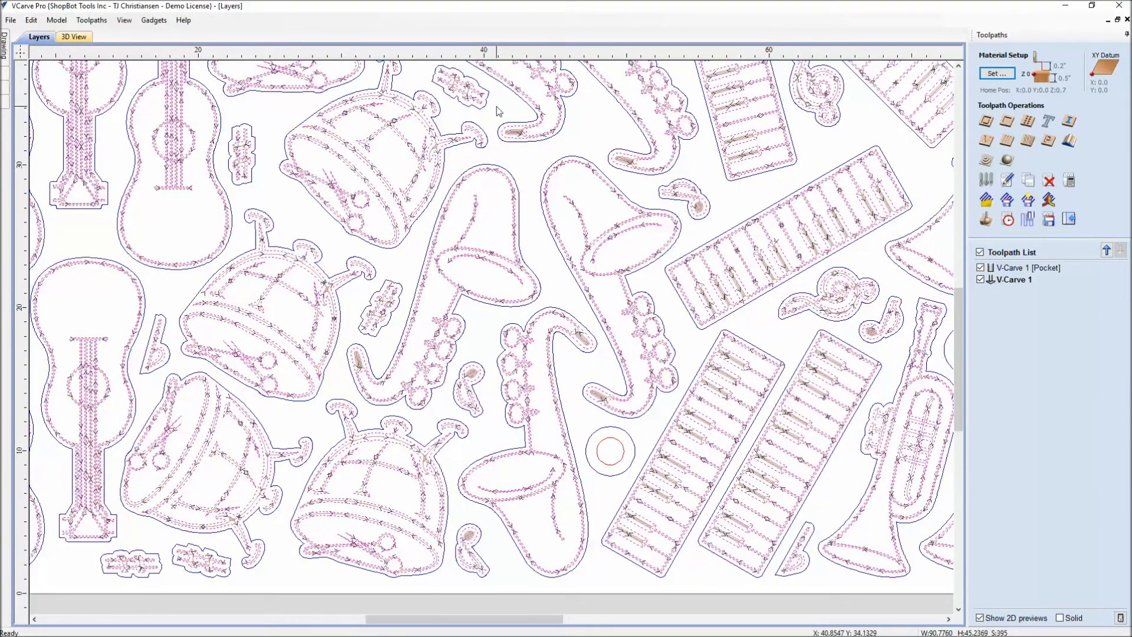
scroll(536, 139, down, 3)
middle_drag(536, 140, 456, 278)
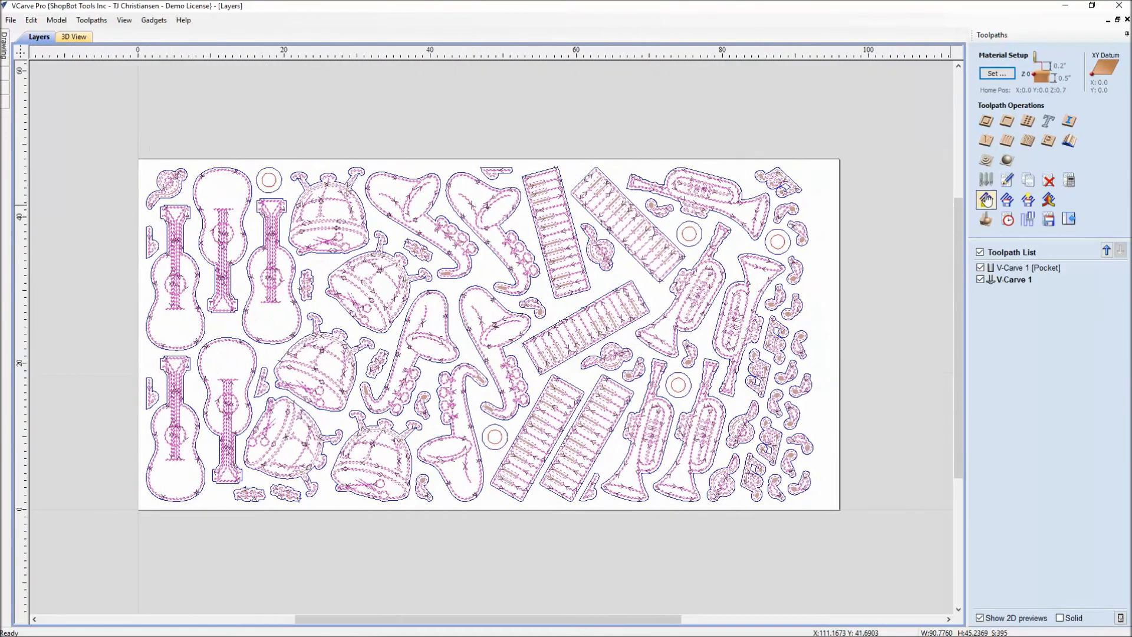
click(980, 252)
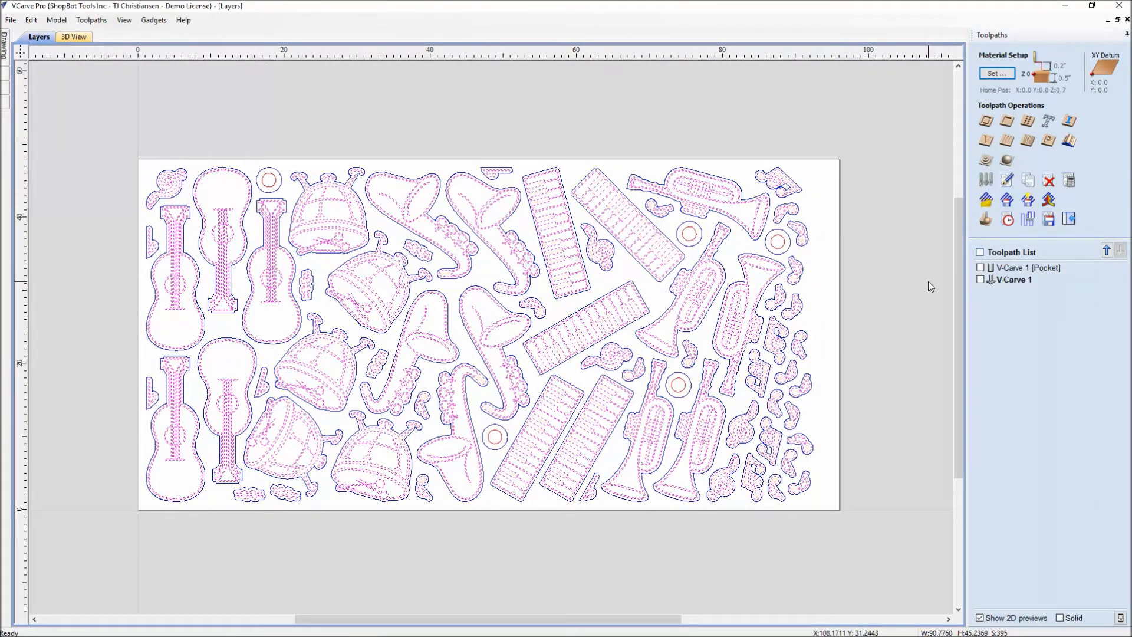
Examine the pocket circle near the trumpets and the V-Carve clearance toolpath's vectors, clearing each selection
scroll(790, 266, up, 3)
click(775, 241)
click(604, 228)
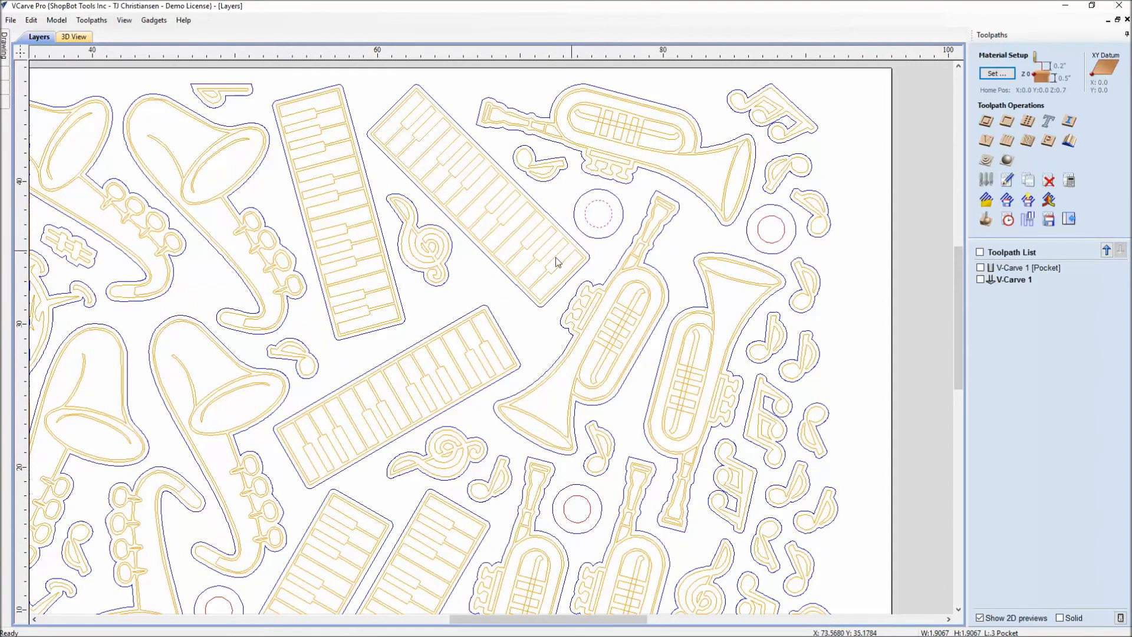
scroll(538, 221, down, 3)
middle_drag(571, 205, 589, 249)
click(798, 240)
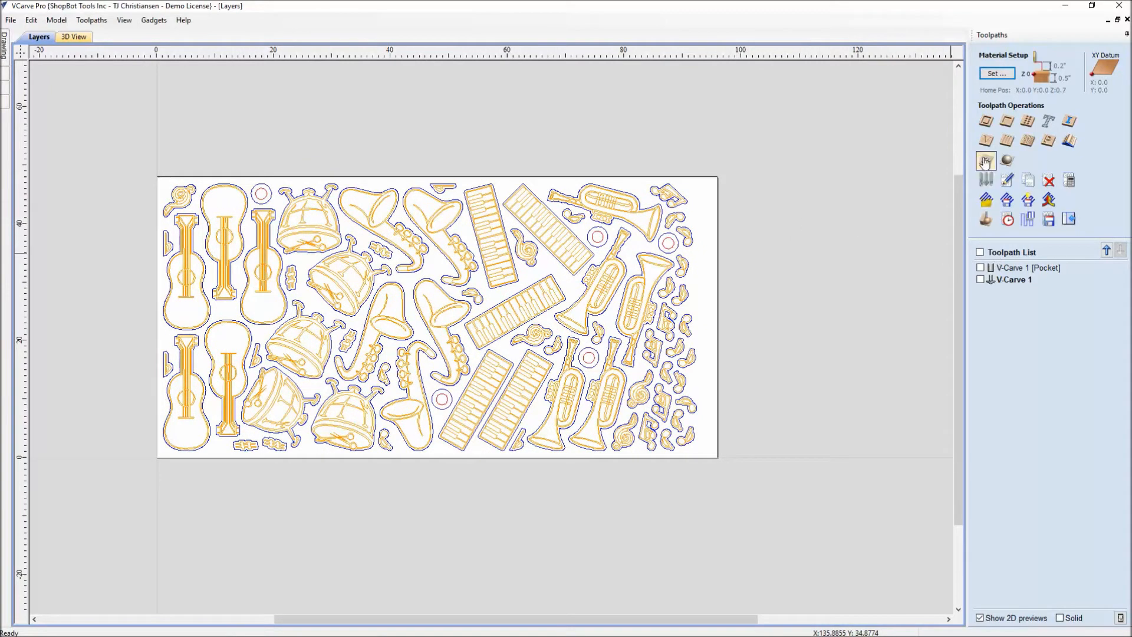
click(1039, 269)
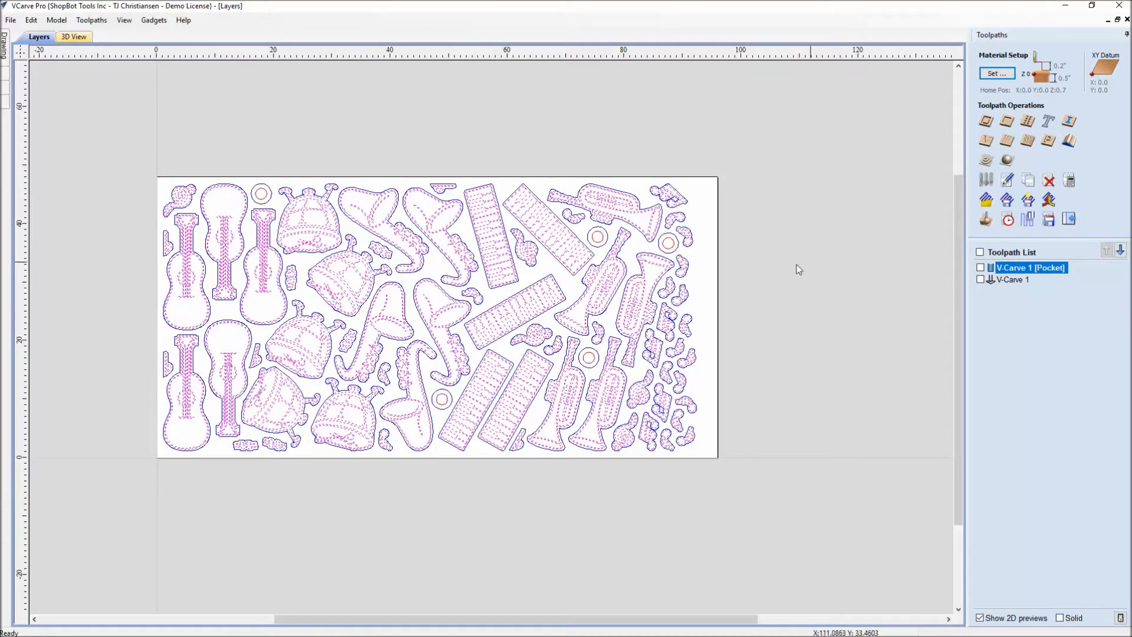
click(799, 224)
Start a Pocket toolpath and choose the 1/8" Straight (13728) wood bit as its tool
click(1009, 124)
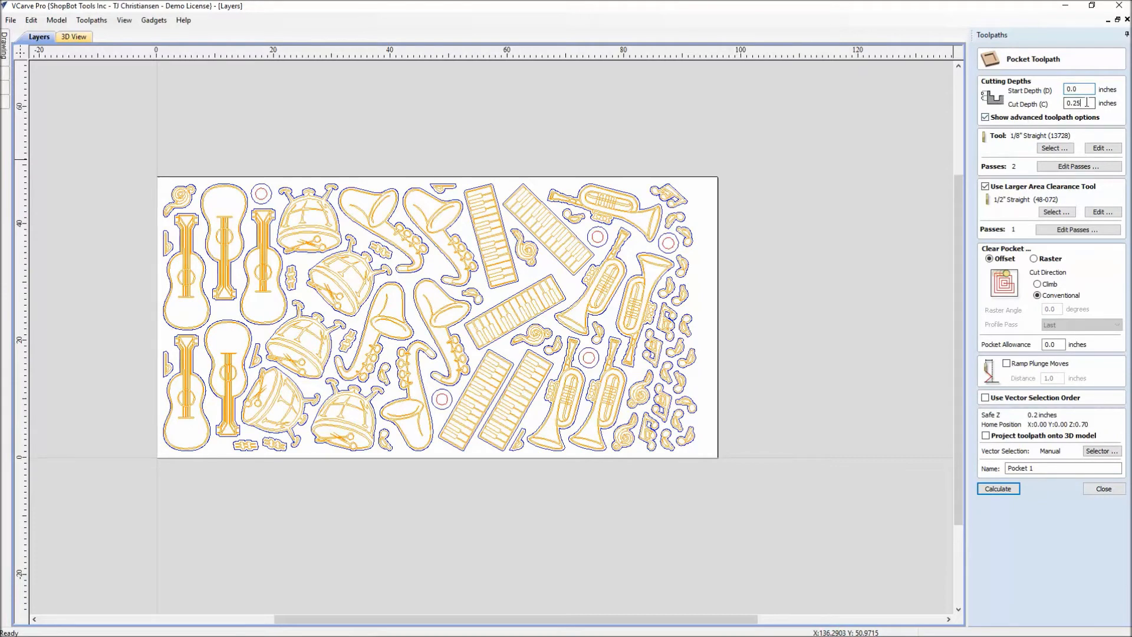
click(1055, 148)
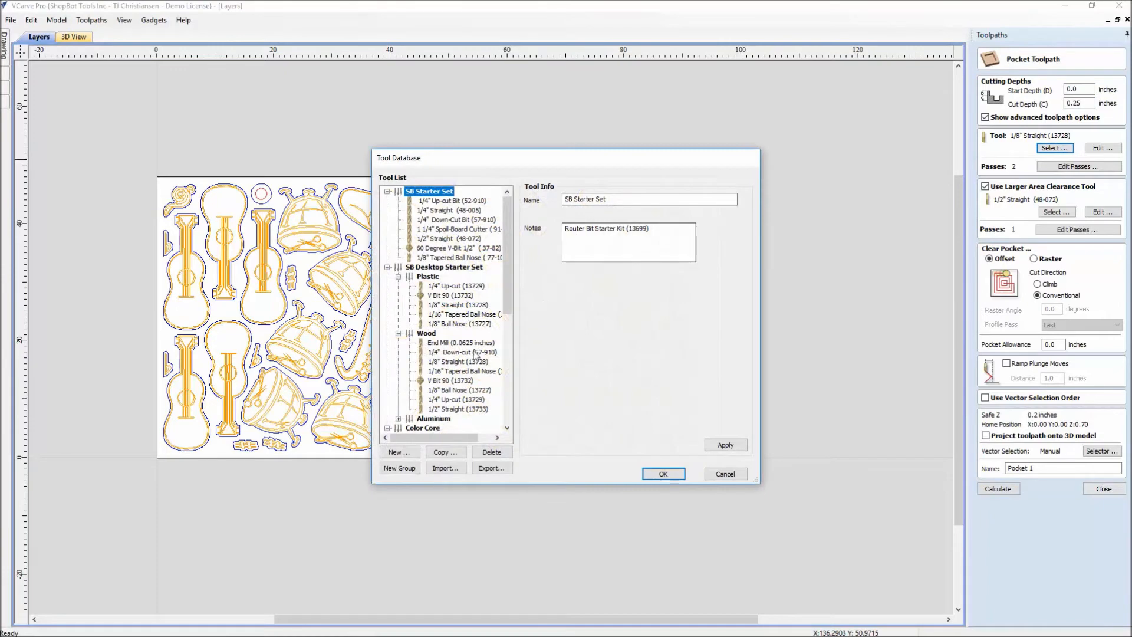
click(457, 362)
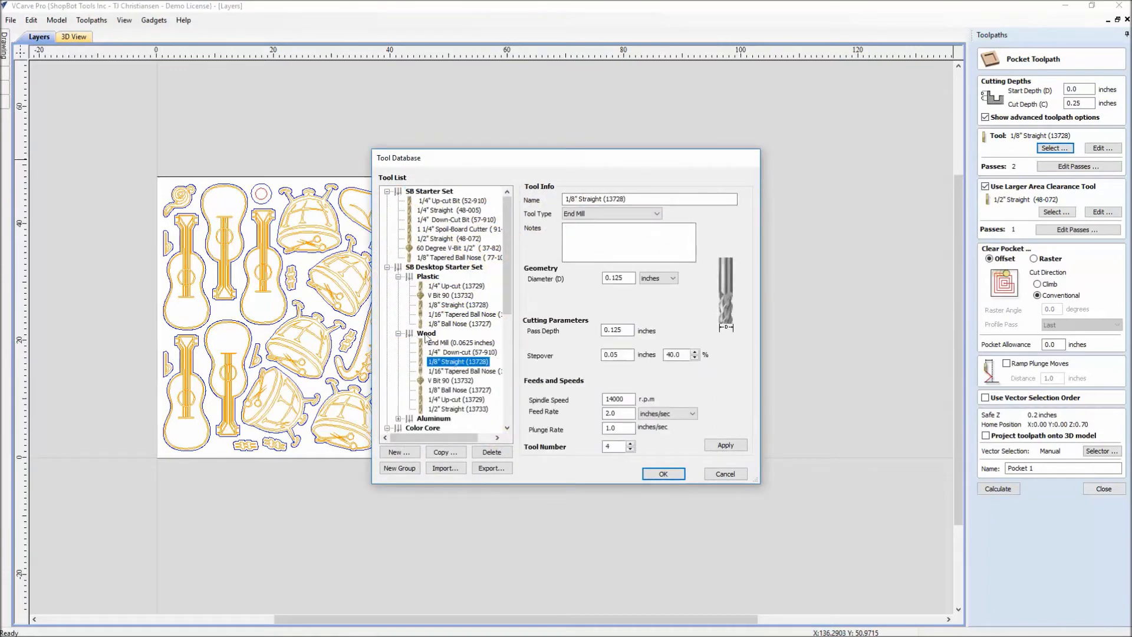
click(664, 474)
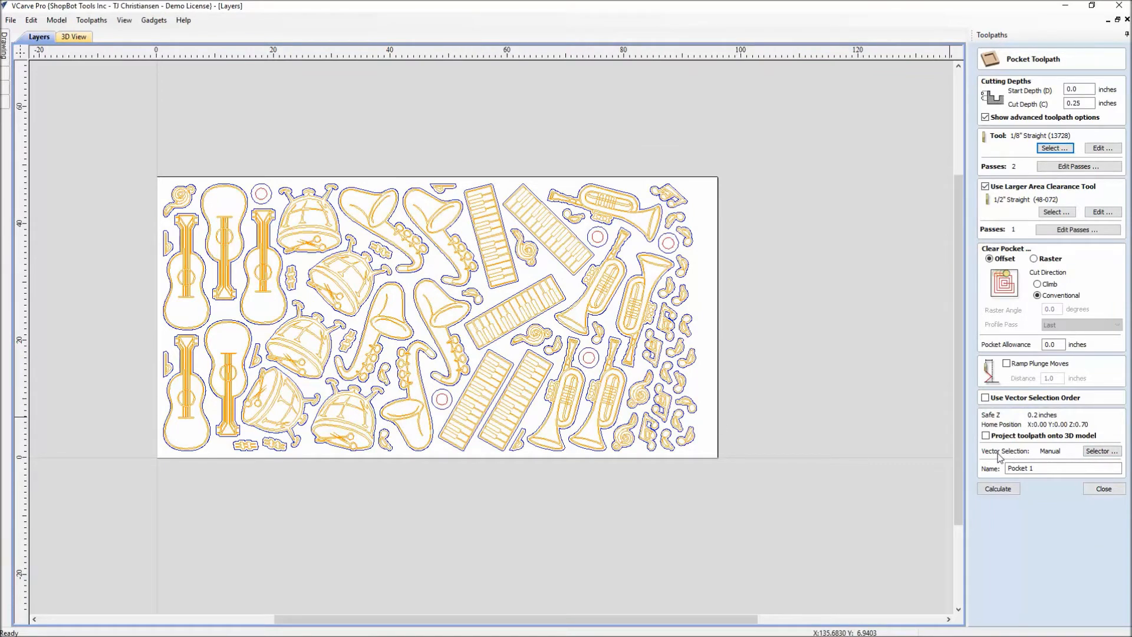
Restrict the pocket's vector selection to closed vectors on the .3 Pocket layer instead of the V Carve layer
click(1095, 451)
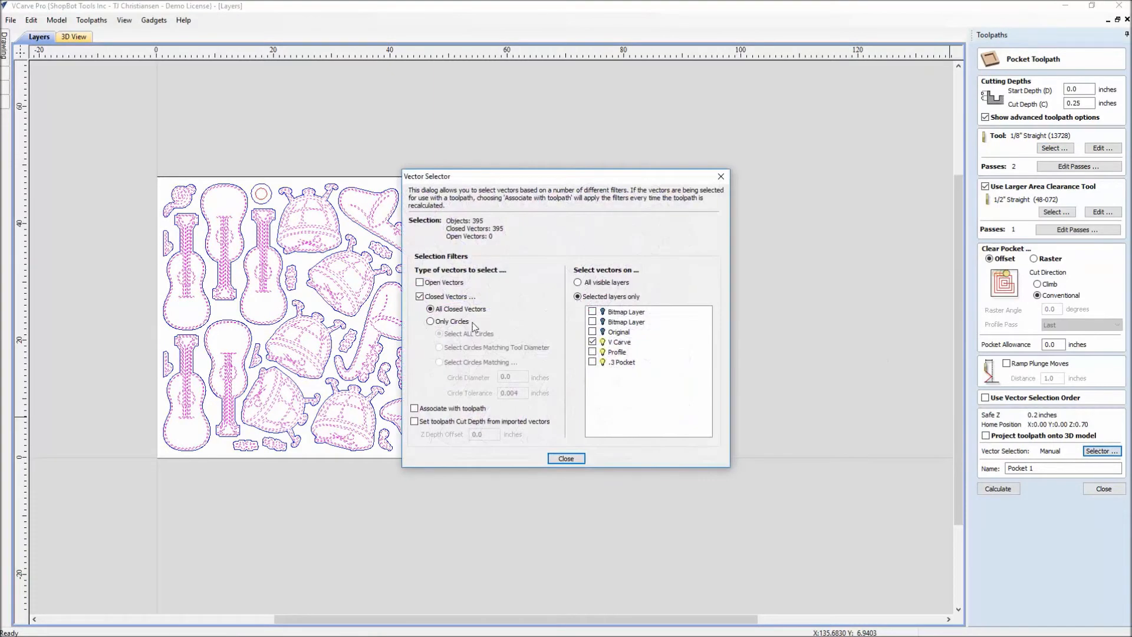
click(592, 342)
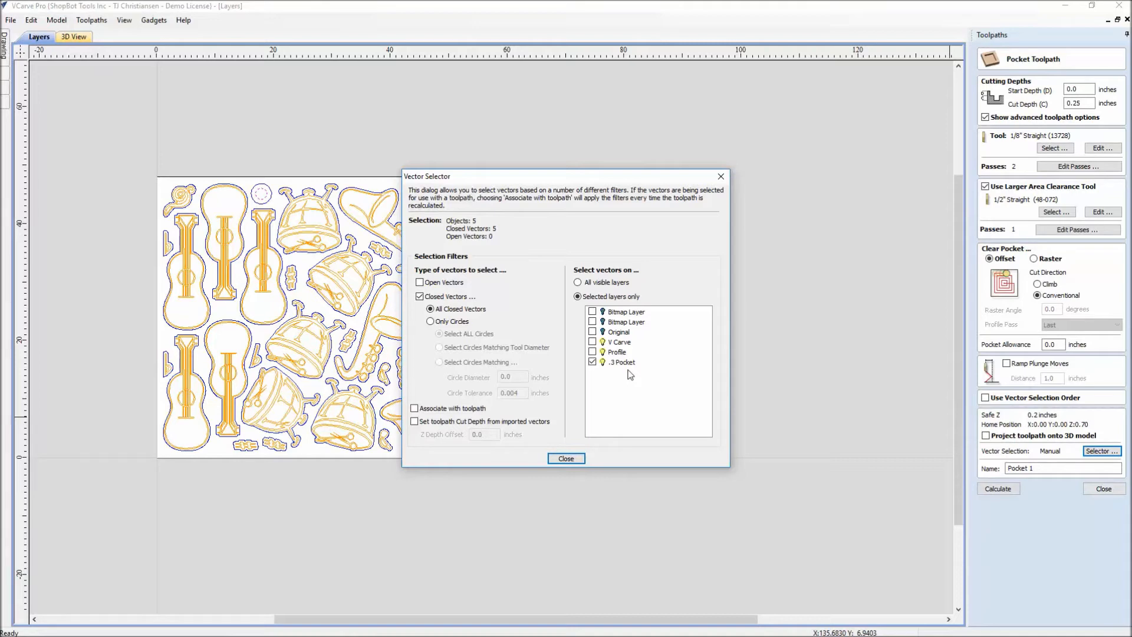
click(566, 459)
Set the pocket's cut depth to 0.3 inches, name it Pocket .3, calculate it and return to the 2D layout
drag(1072, 103, 1084, 104)
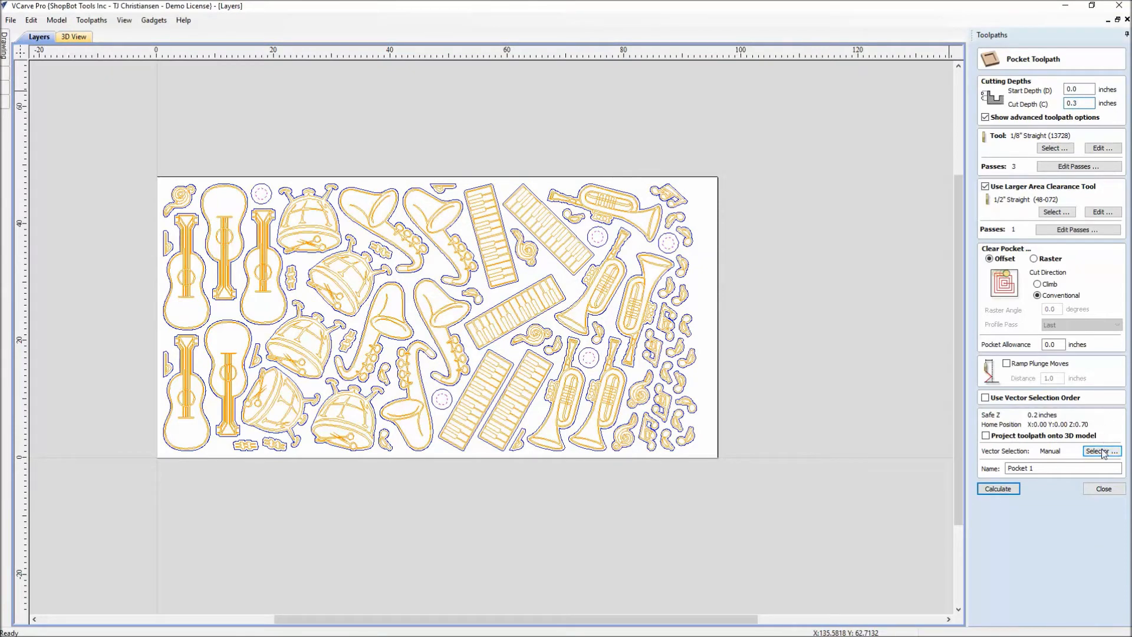
click(1058, 467)
key(Return)
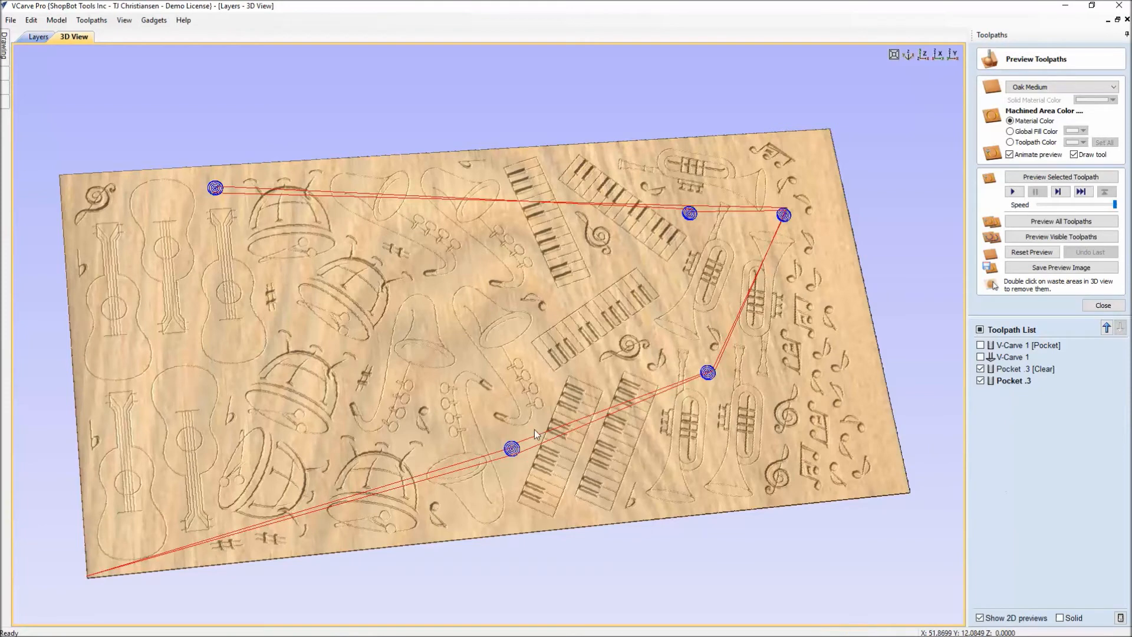
click(36, 42)
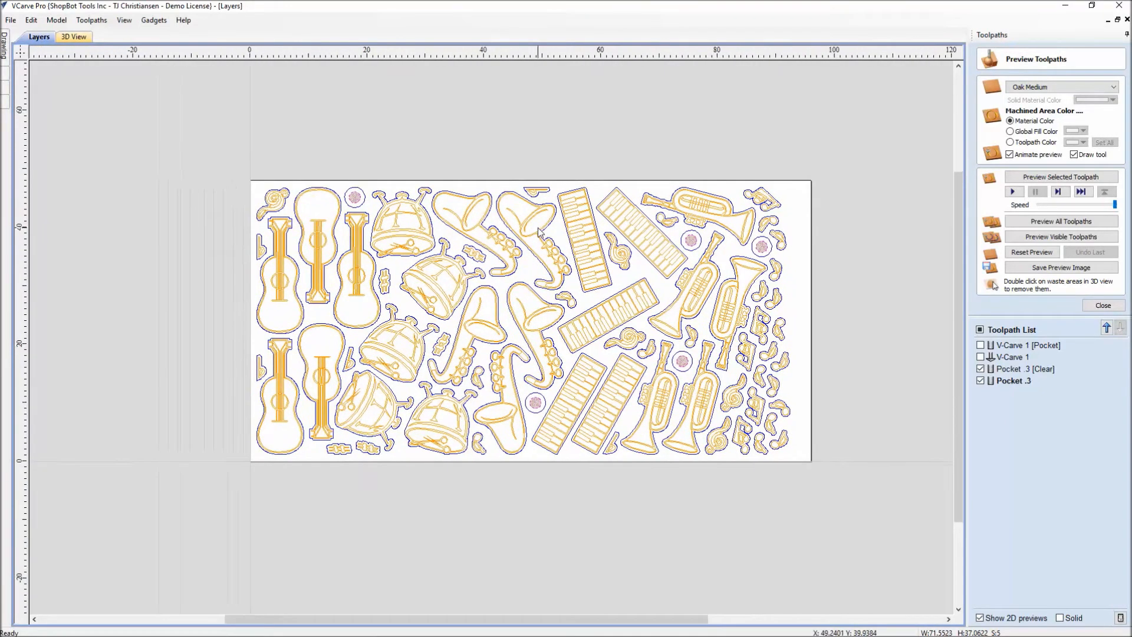
click(1103, 305)
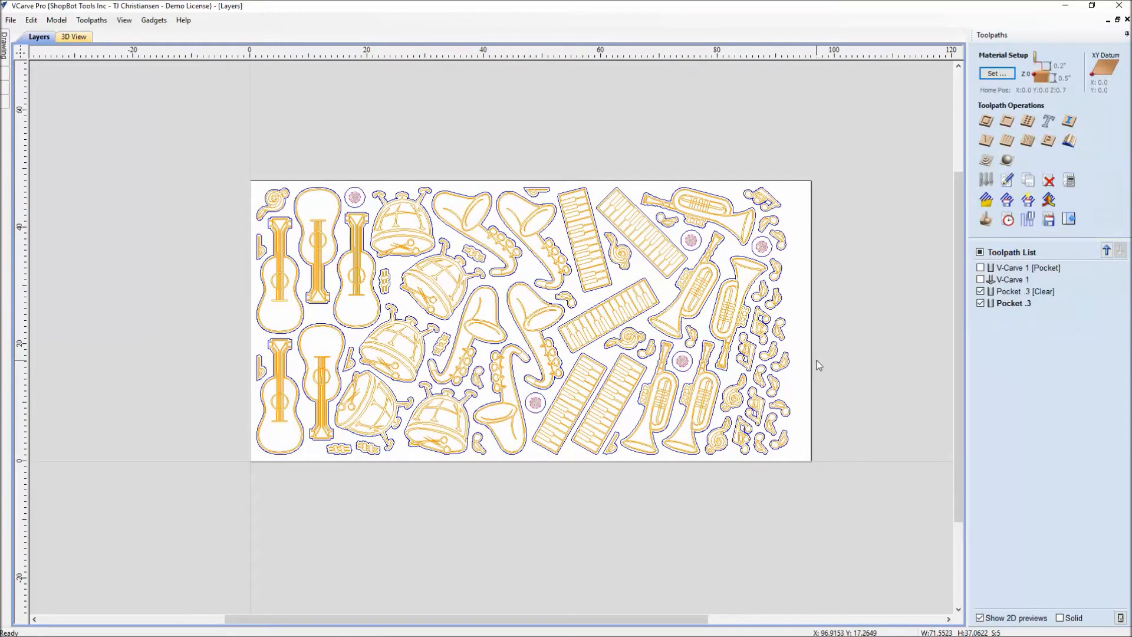
Start a 2D Profile toolpath and set its cut depth to the material thickness plus .01, giving 0.51 inches
scroll(837, 345, up, 1)
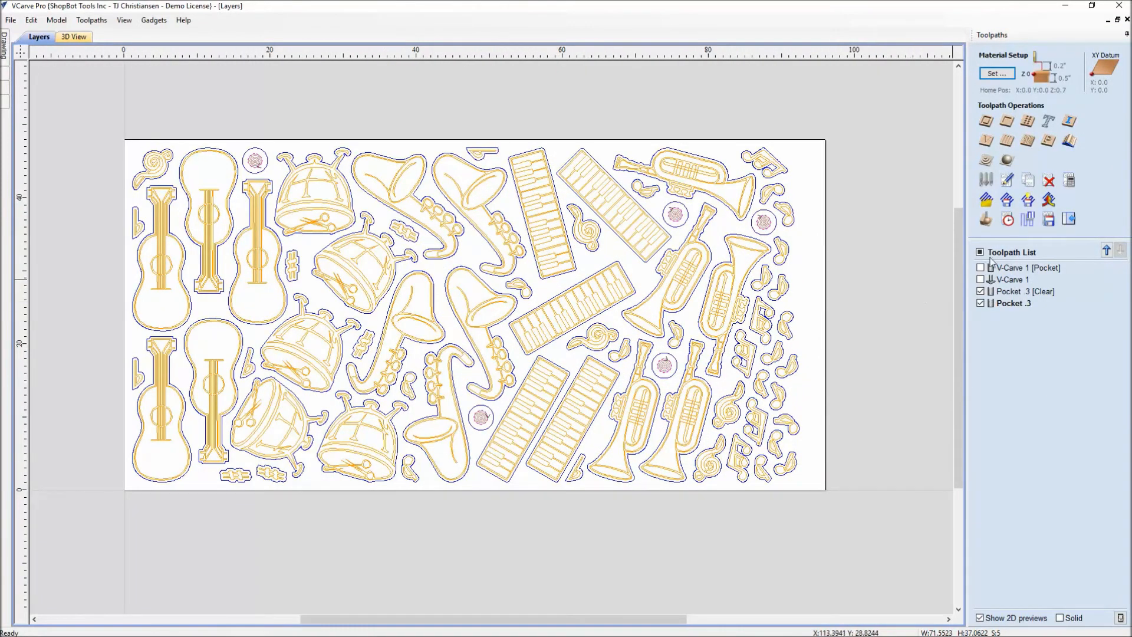
click(985, 121)
drag(1082, 103, 1044, 107)
text(1)
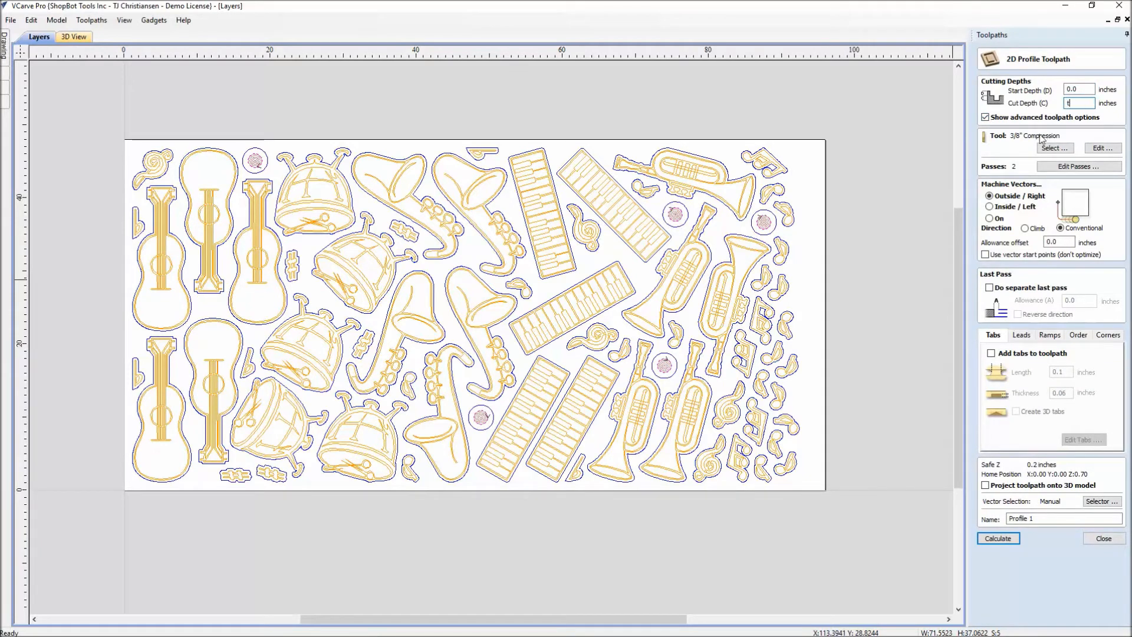
text(+.01)
key(equal)
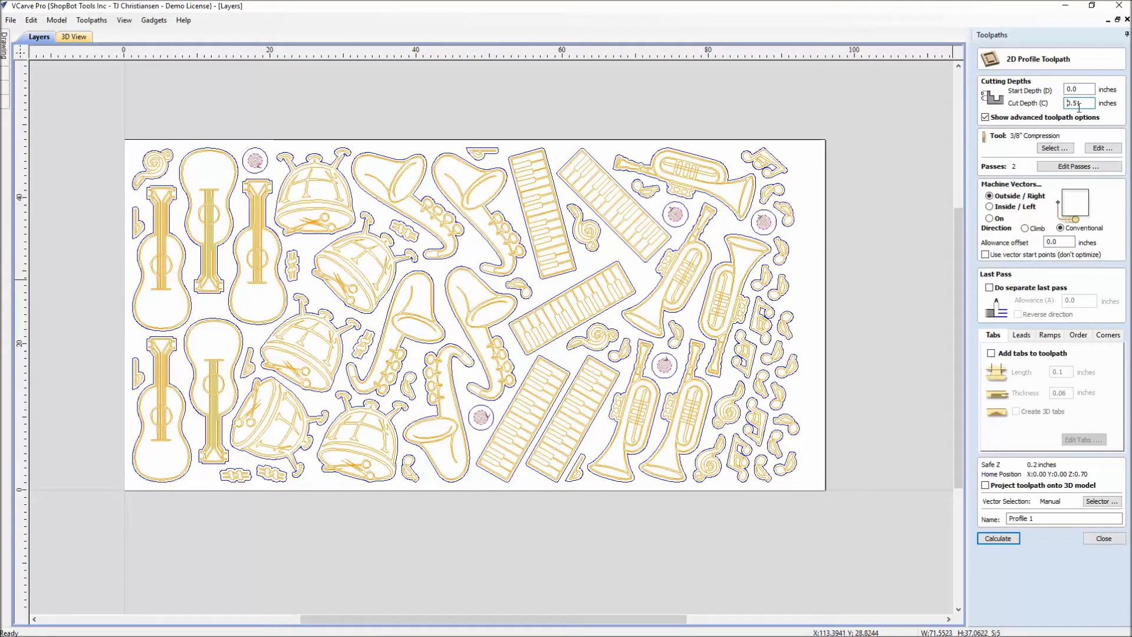
Choose the 1/4" Down-cut (57-910) wood bit as the profile toolpath's tool
click(1044, 151)
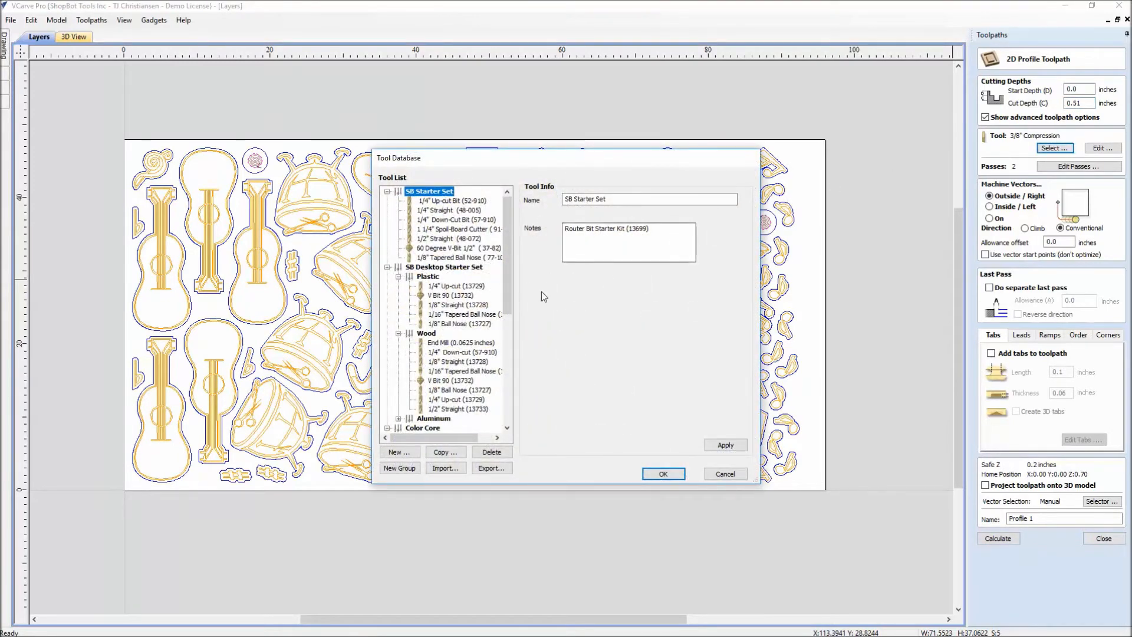
click(453, 353)
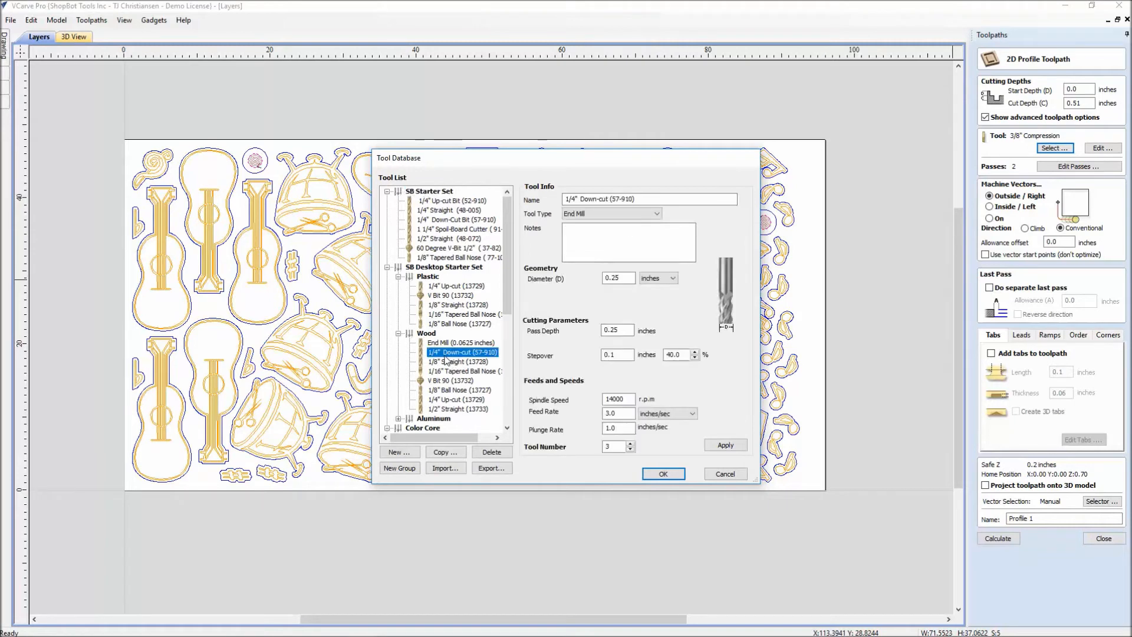
click(663, 474)
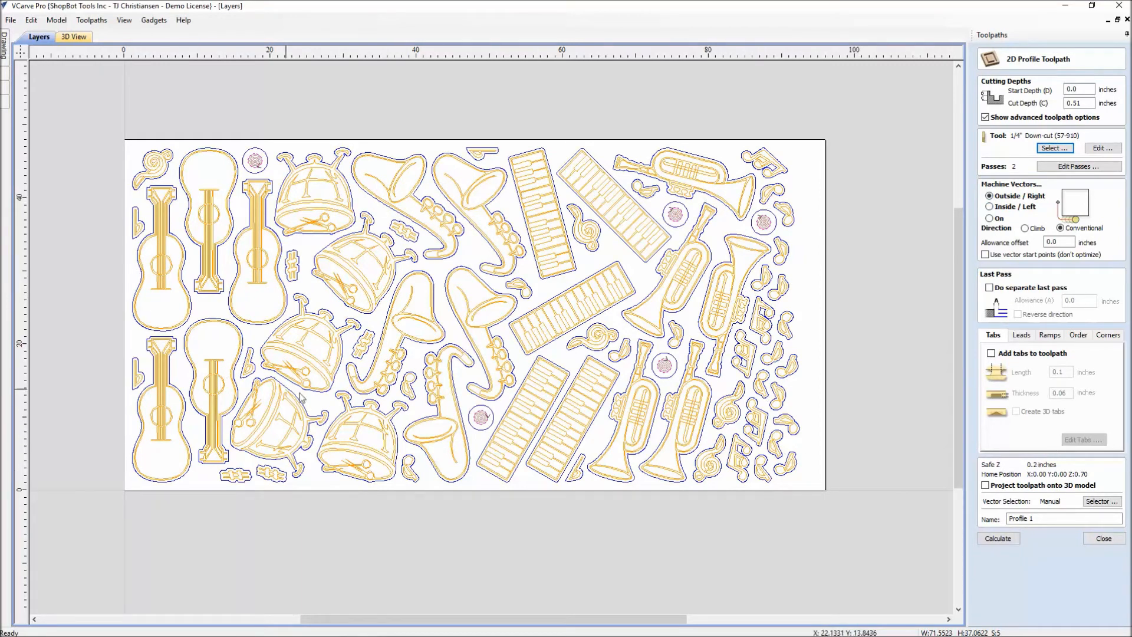
Restrict the profile toolpath's vector selection to closed vectors on the Profile layer instead of the .3 Pocket layer, and recheck the selection
click(1096, 502)
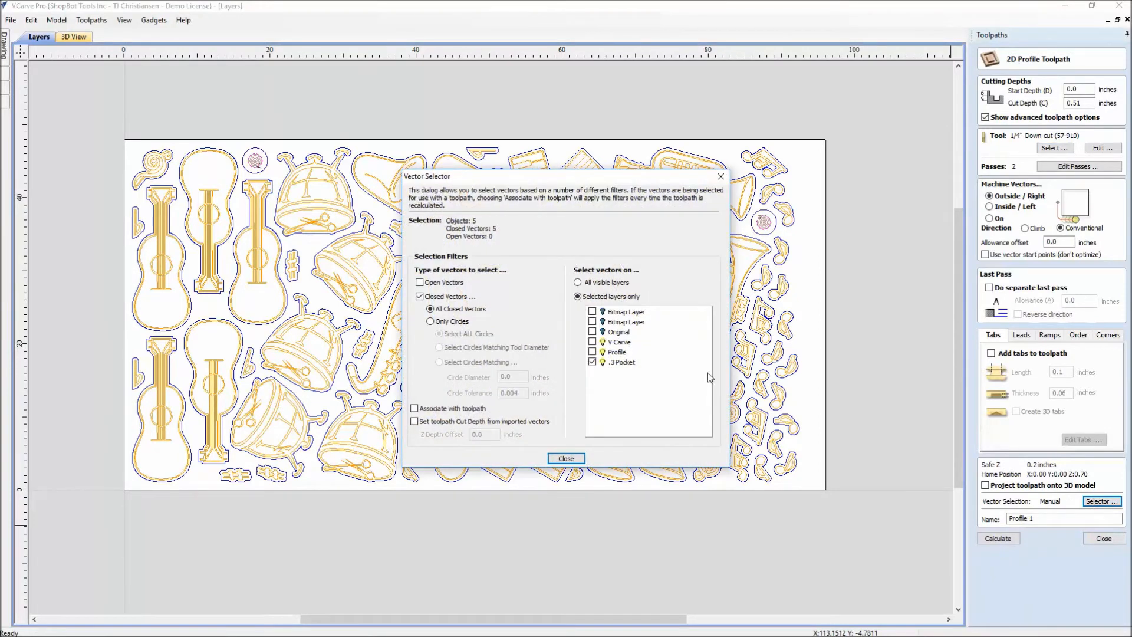
click(592, 361)
click(592, 352)
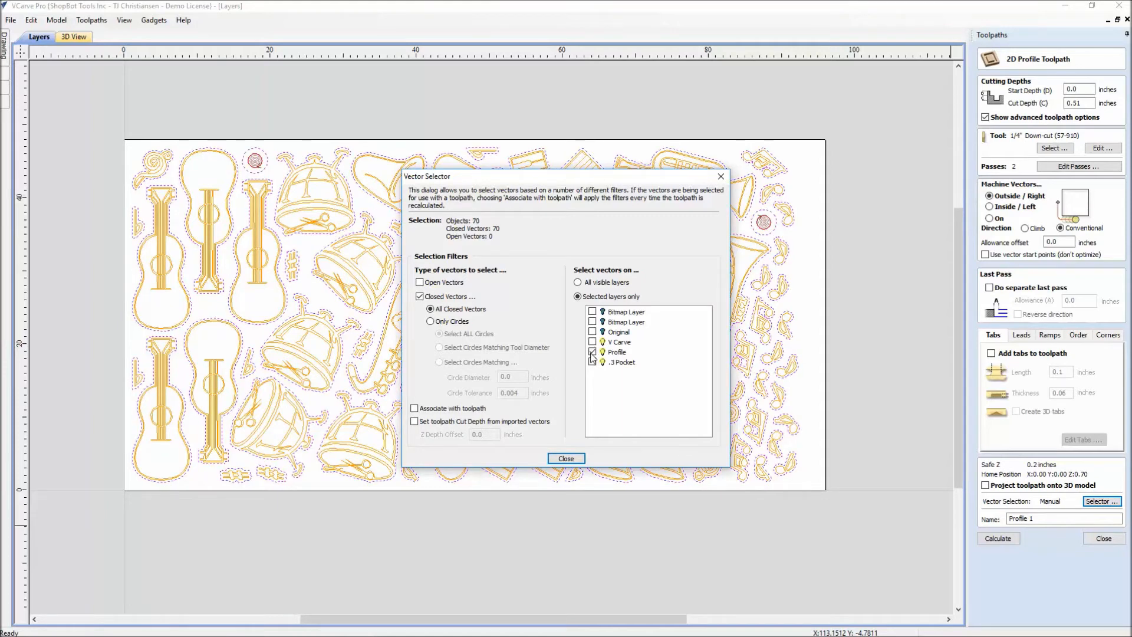
click(566, 458)
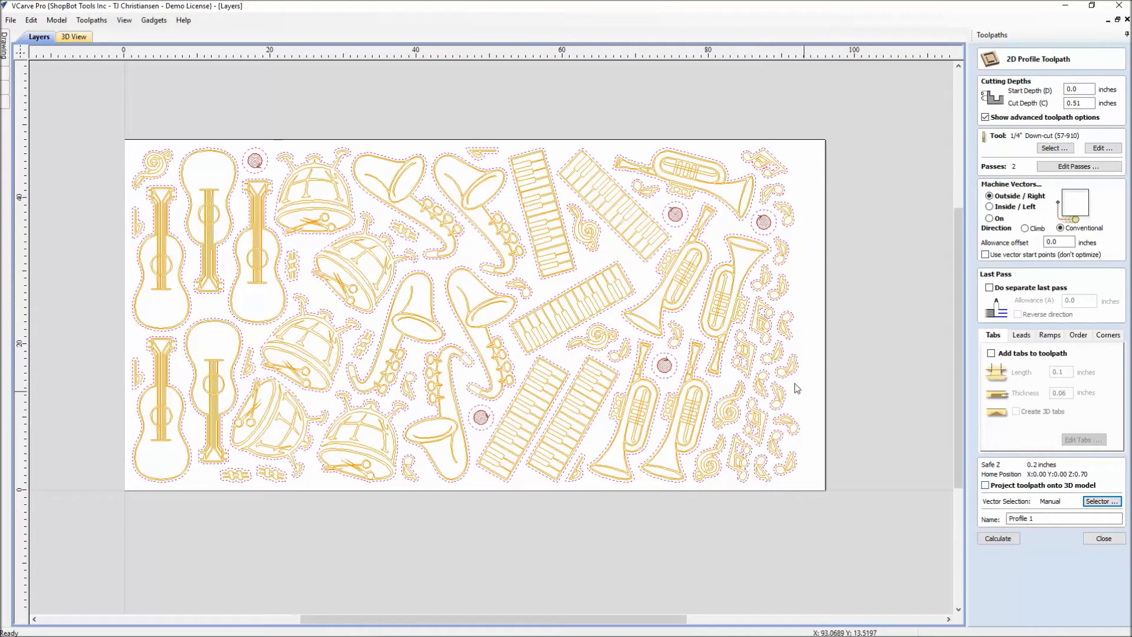
click(1107, 502)
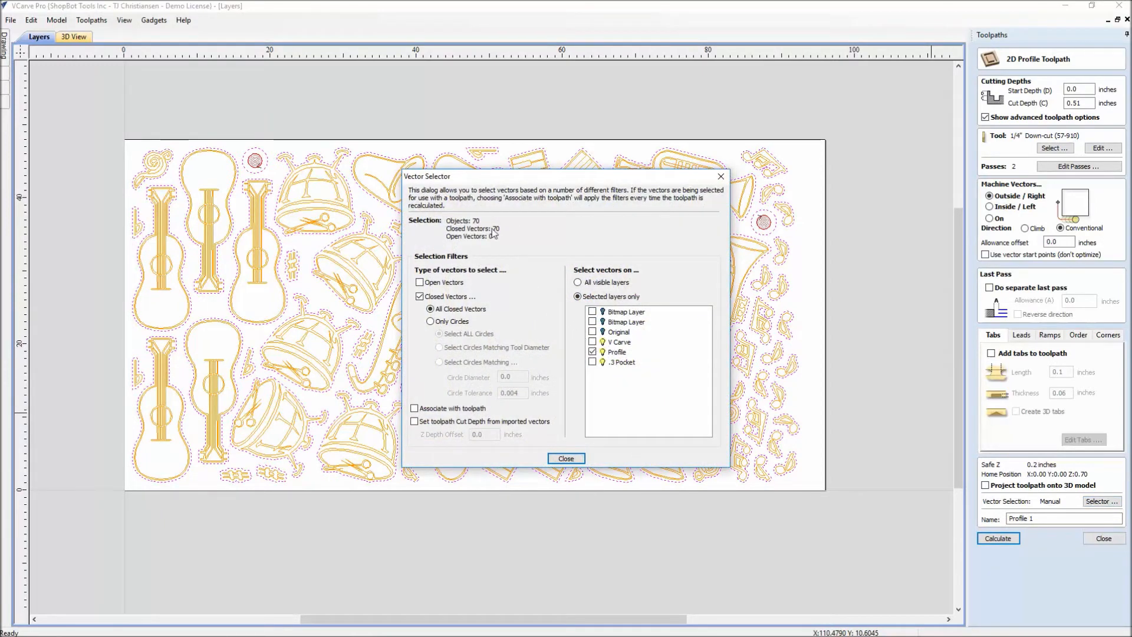
click(558, 460)
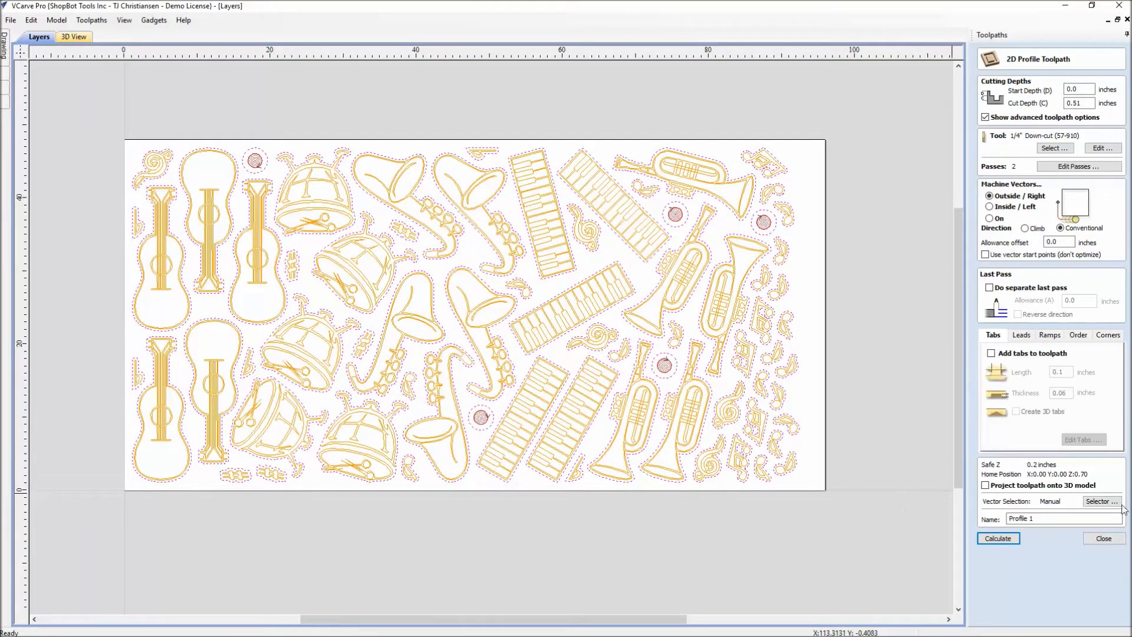
Calculate the Profile 1 toolpath, accepting the cut through the material, and preview the machining of all toolpaths
click(996, 543)
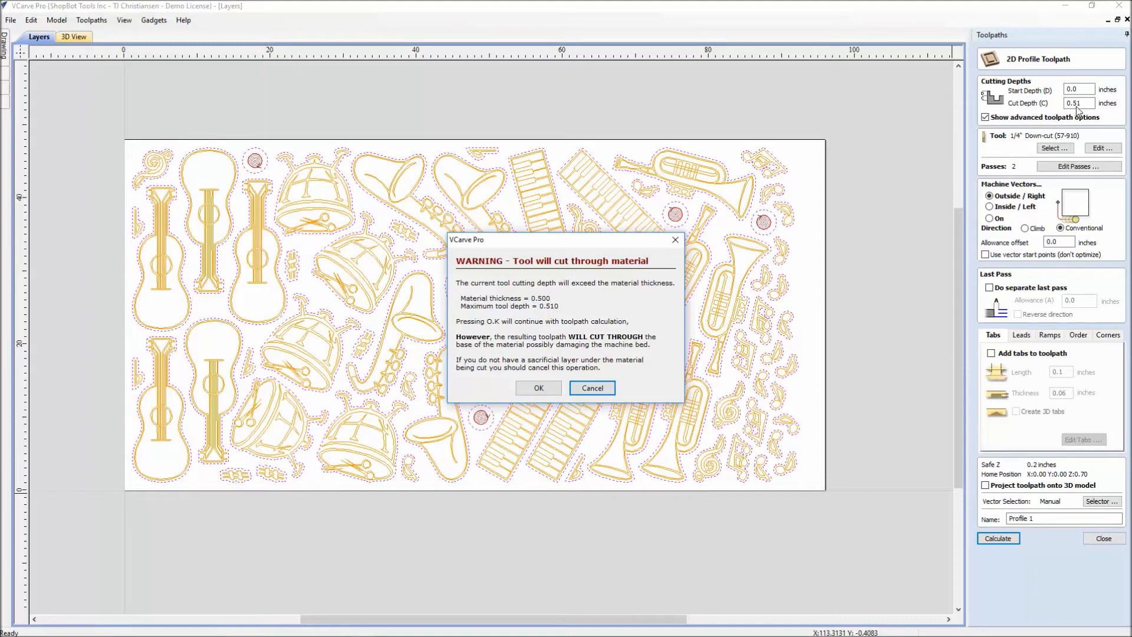
click(537, 388)
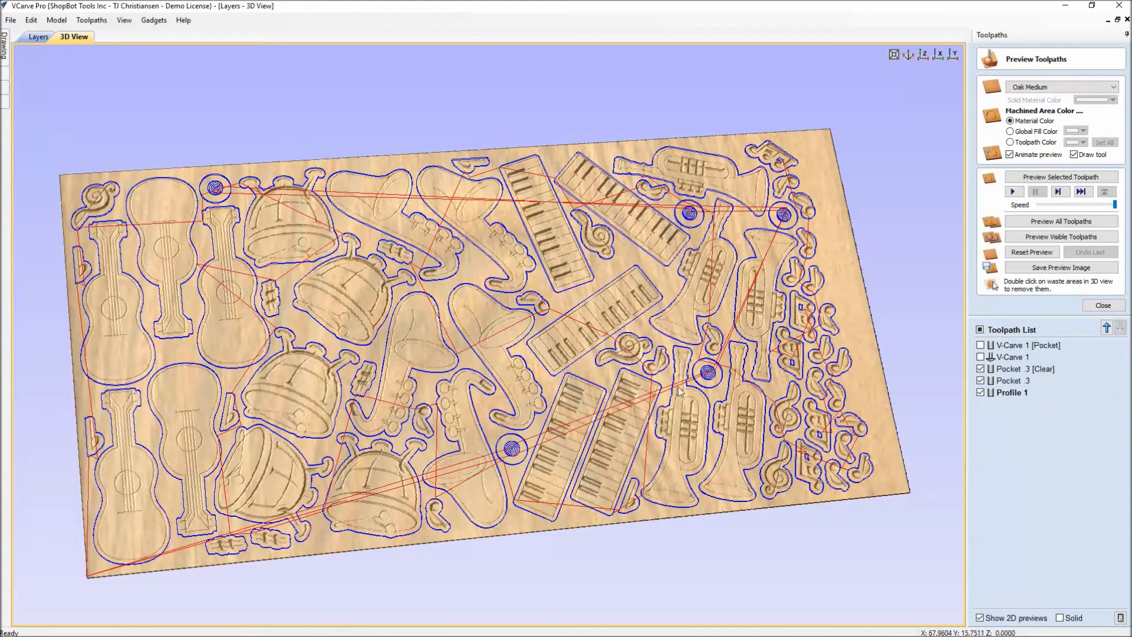
click(1074, 220)
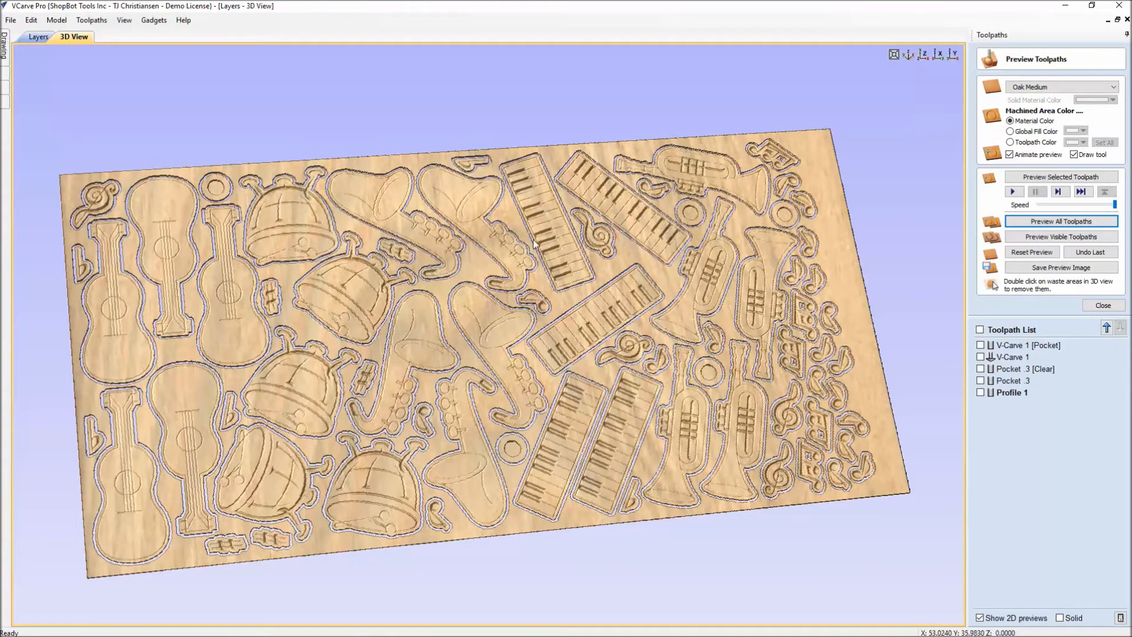
click(1103, 305)
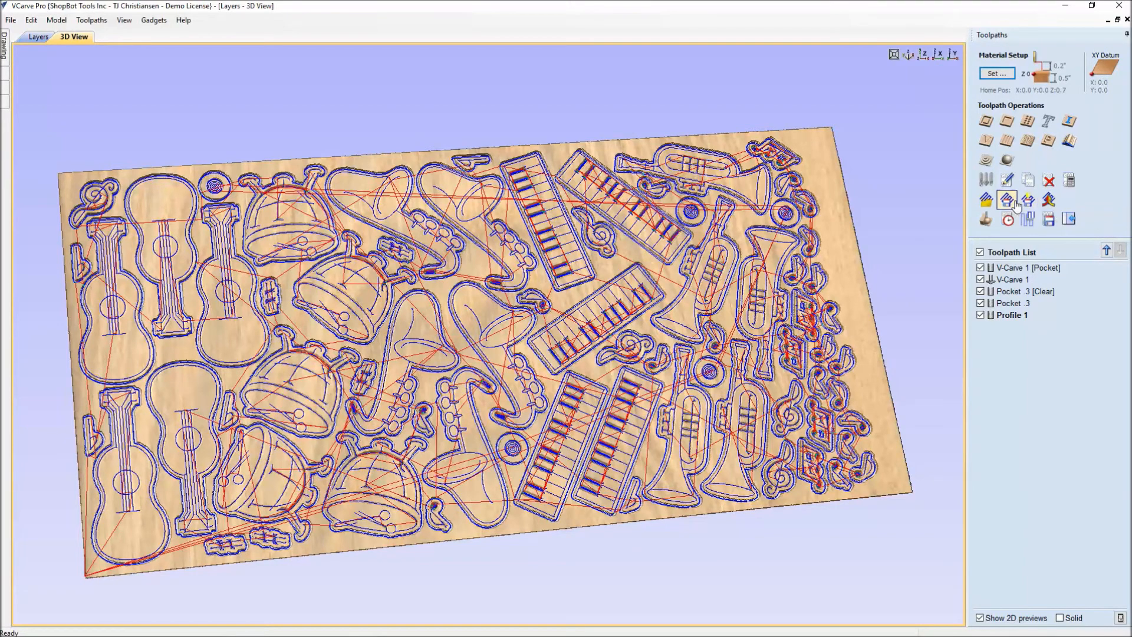
Hide all toolpaths, inspect the carved preview up close, and show only V-Carve 1 [Pocket] and V-Carve 1
click(980, 251)
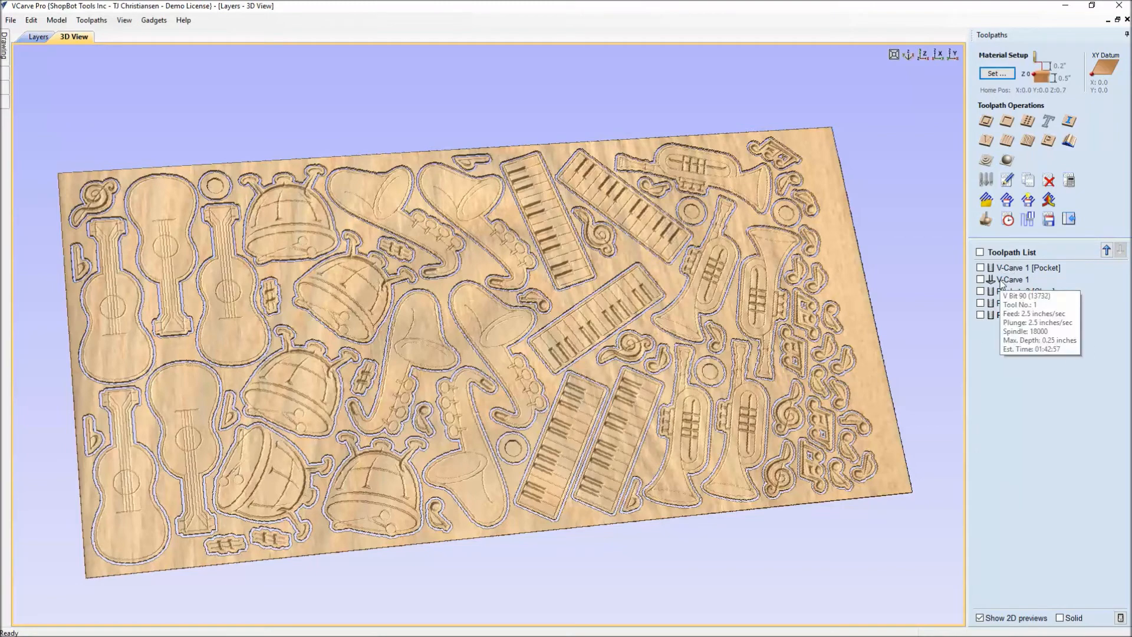
scroll(569, 315, up, 3)
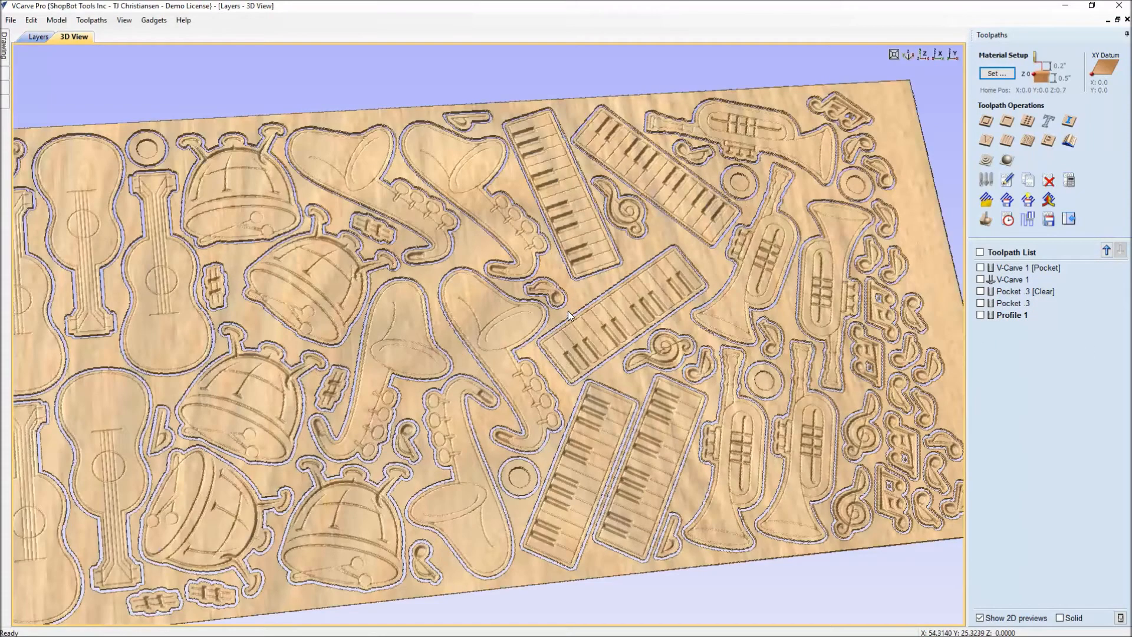
scroll(569, 315, up, 3)
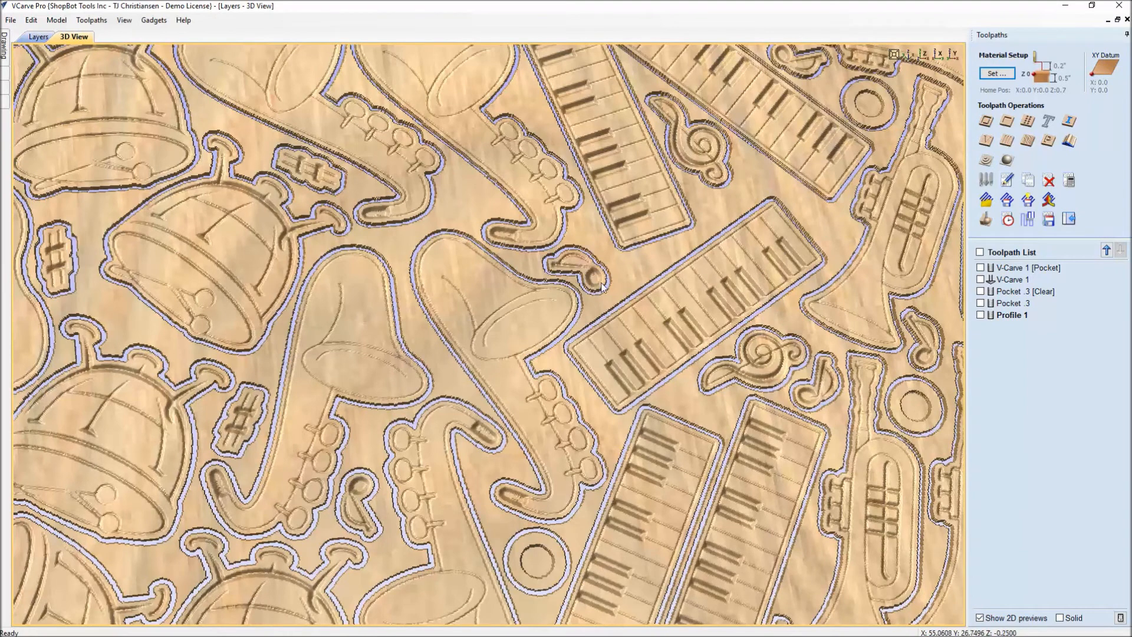
click(980, 267)
click(980, 279)
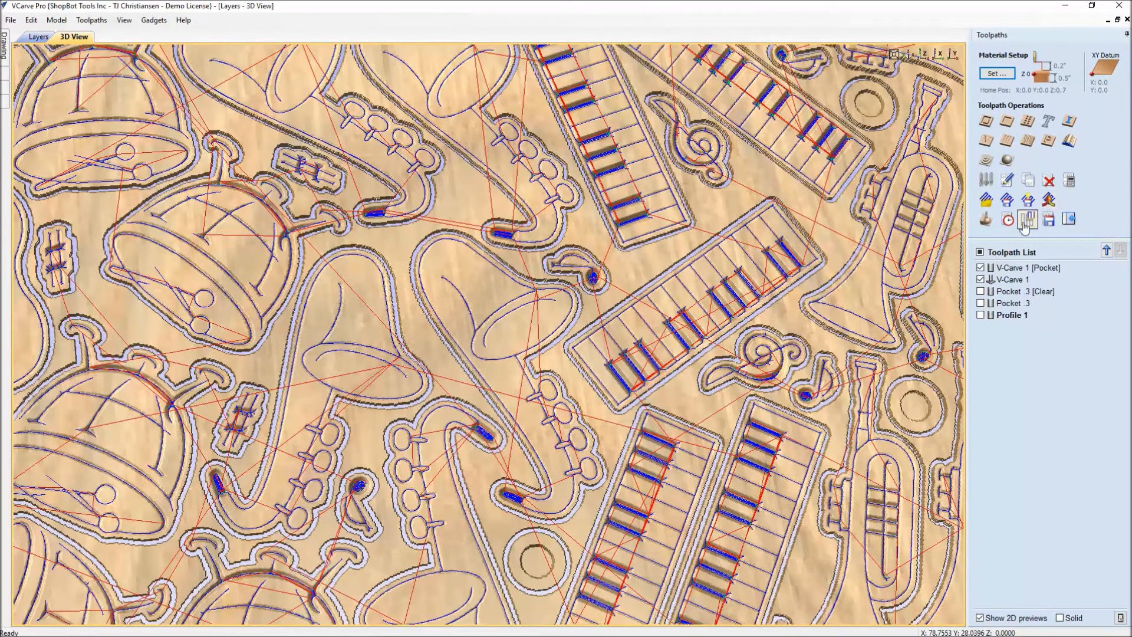
middle_drag(932, 288, 875, 302)
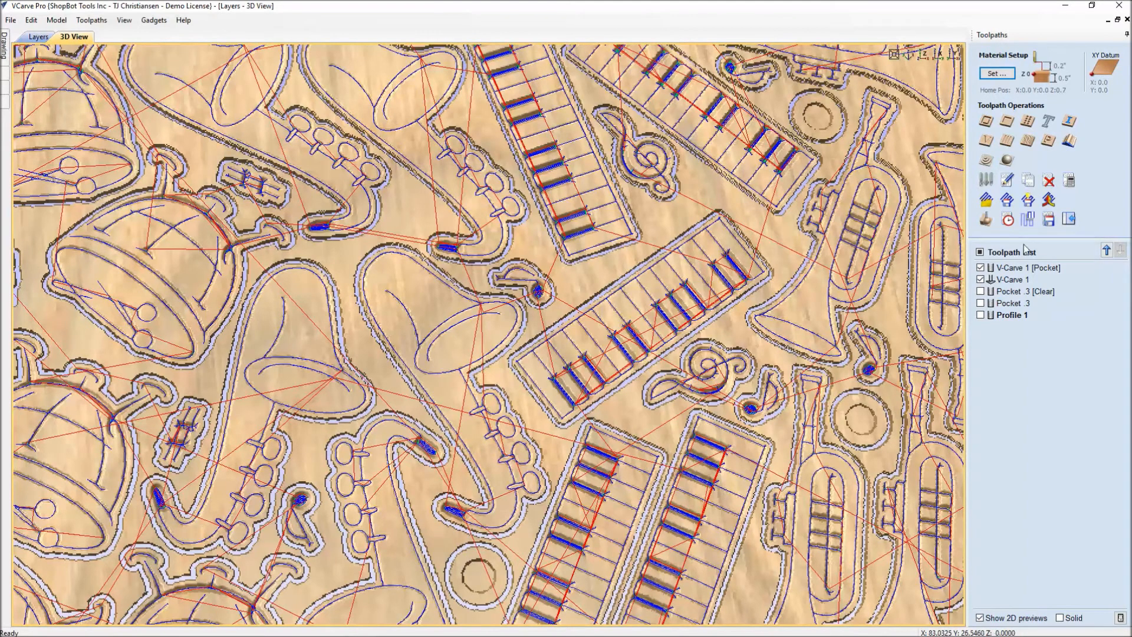
scroll(789, 381, down, 3)
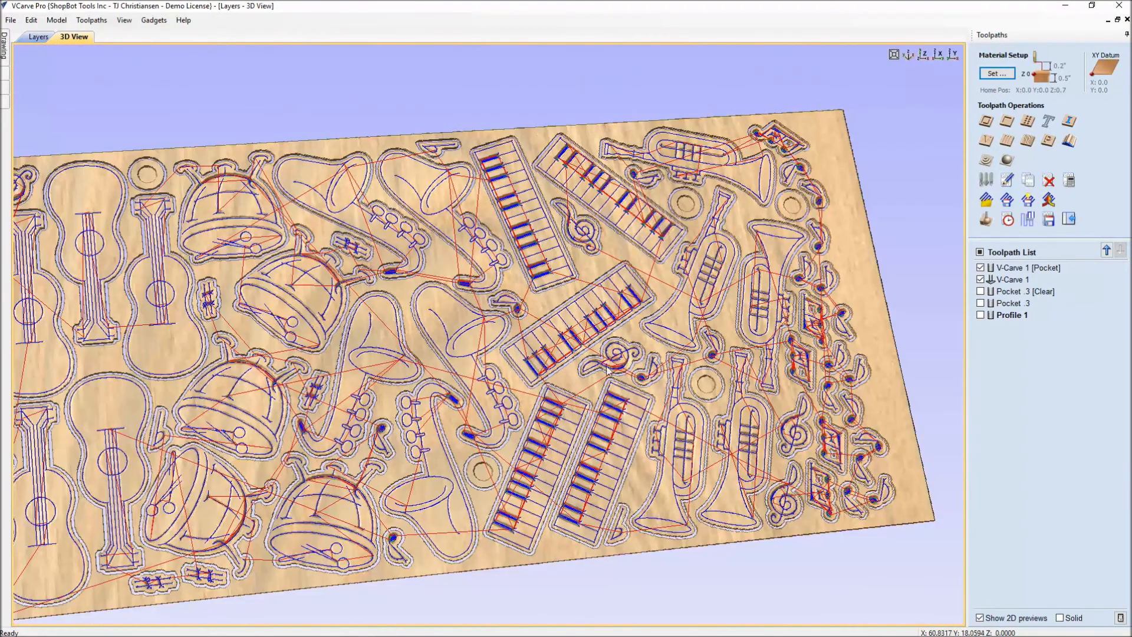
middle_drag(608, 367, 680, 330)
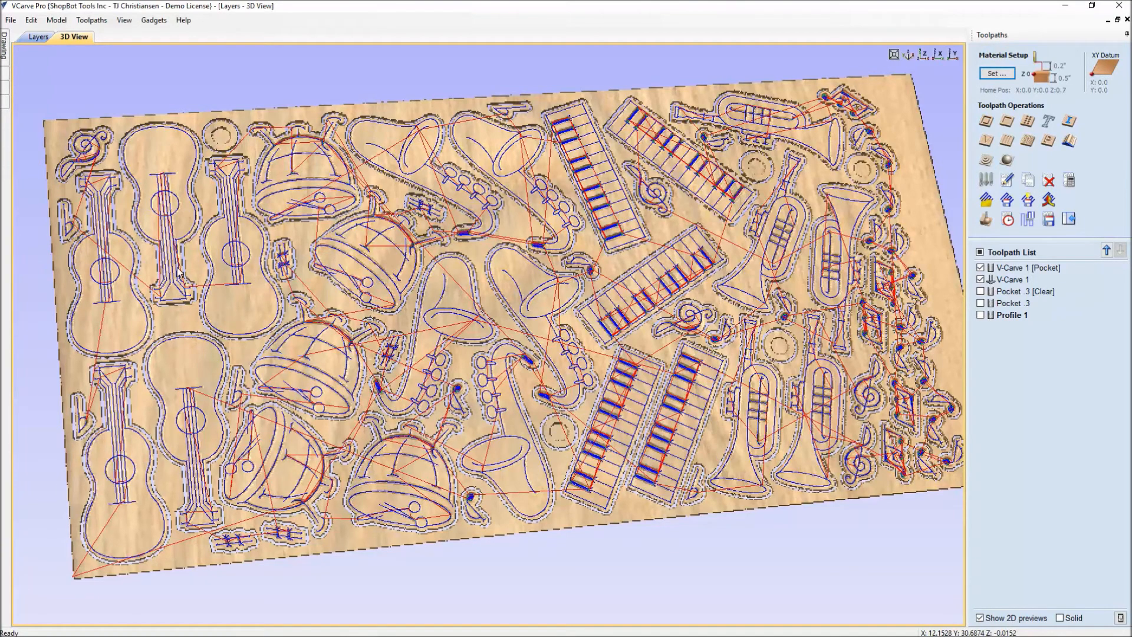
Start saving the visible V-Carve toolpaths as a toolpath template in the Toolpaths folder under Layers and Toolpath Templates
click(1008, 201)
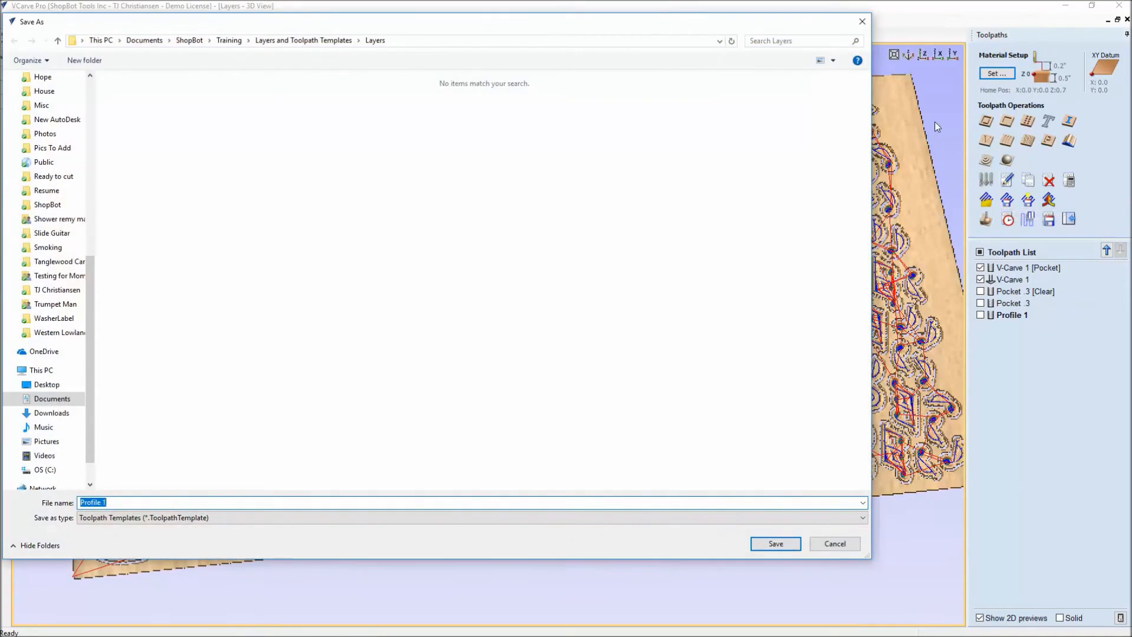
click(306, 45)
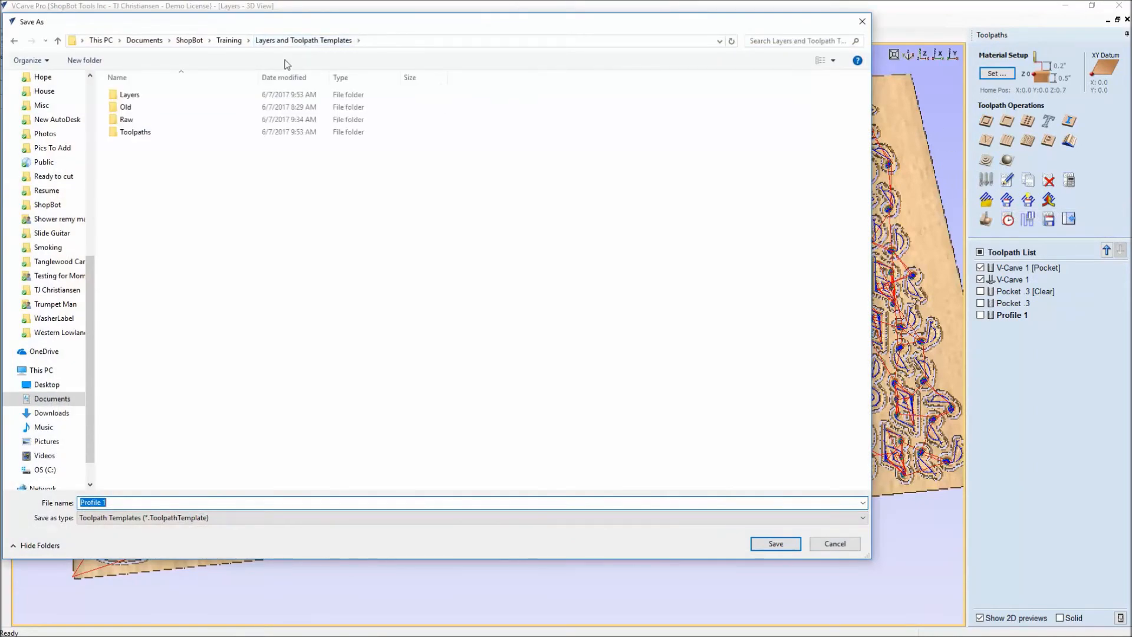
double_click(135, 132)
Name the toolpath template 125EM_V90.Musical and save it
click(114, 503)
double_click(115, 503)
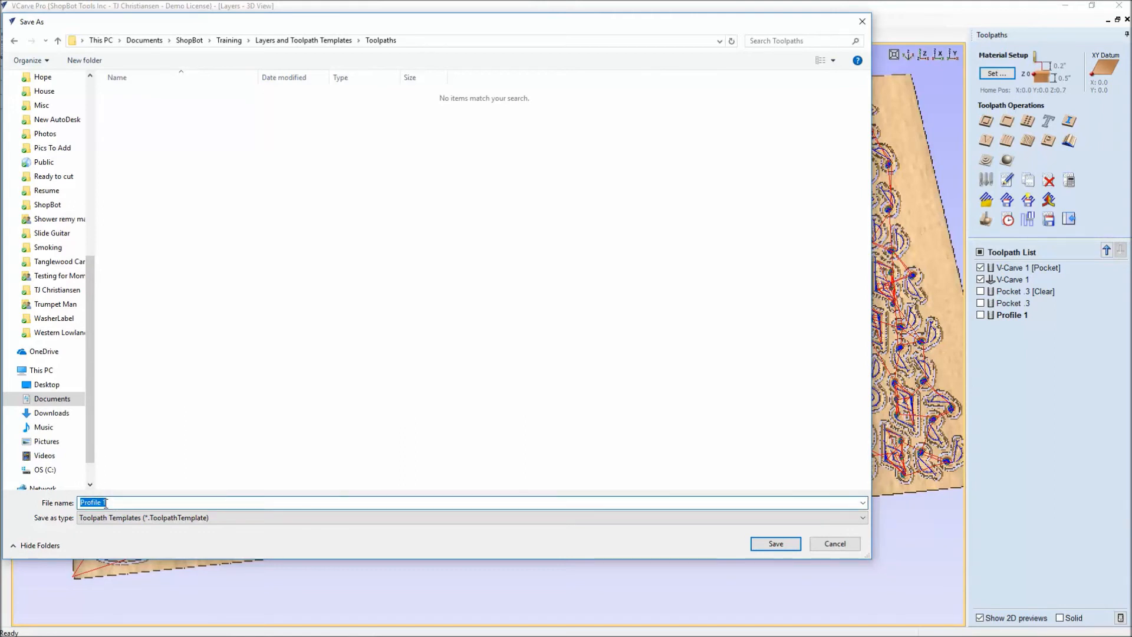
text(V90)
text(125EM)
key(BackSpace)
key(BackSpace)
key(BackSpace)
key(BackSpace)
key(BackSpace)
key(BackSpace)
key(BackSpace)
key(BackSpace)
key(BackSpace)
text(.125EM)
key(BackSpace)
click(775, 543)
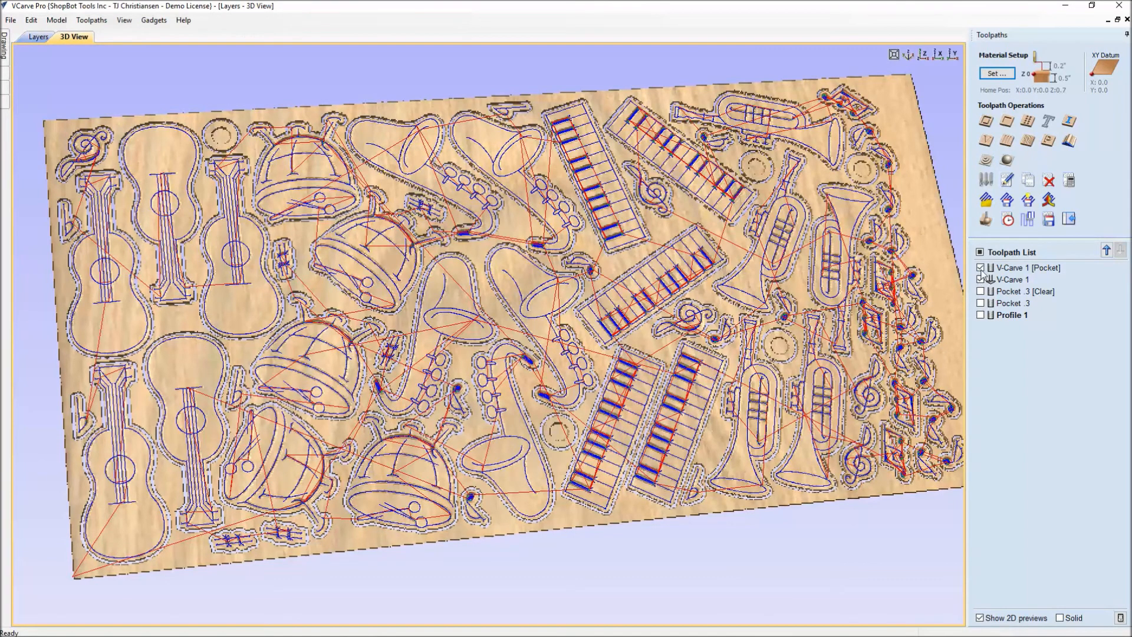
Show the Pocket .3 [Clear] toolpath together with the two V-Carve toolpaths
mouse_move(983, 273)
mouse_move(1044, 296)
click(981, 291)
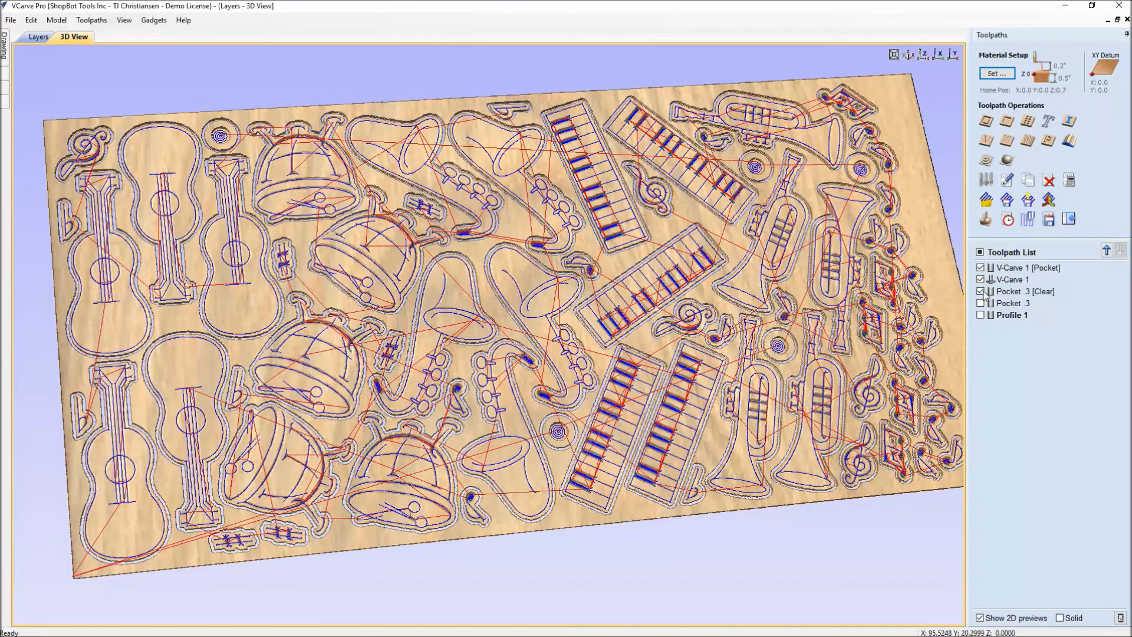
mouse_move(980, 310)
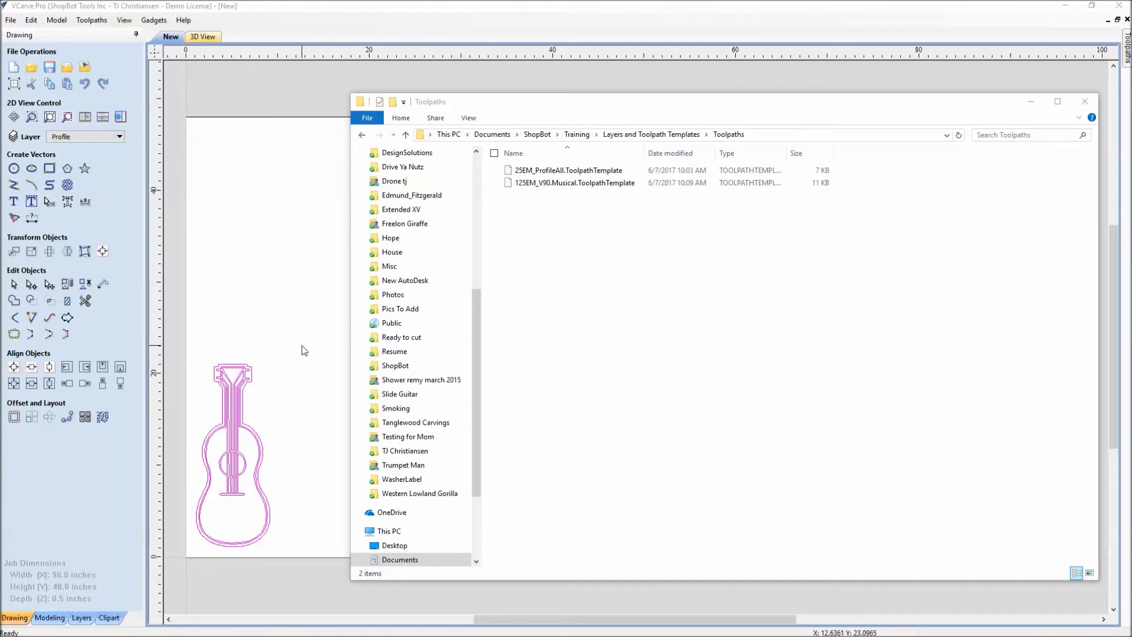
Nest 24 copies of the guitar across the sheet in the new job and select all the nested guitars
click(302, 329)
middle_drag(299, 388, 337, 328)
scroll(336, 329, down, 2)
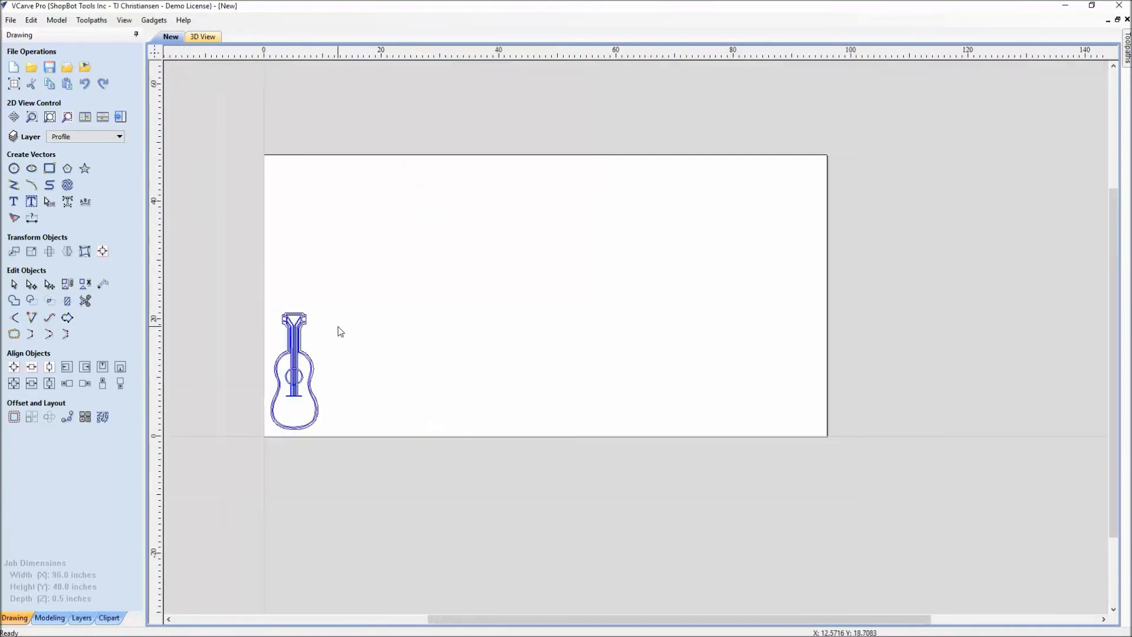
mouse_move(263, 297)
mouse_down()
mouse_move(263, 329)
mouse_move(368, 430)
mouse_up()
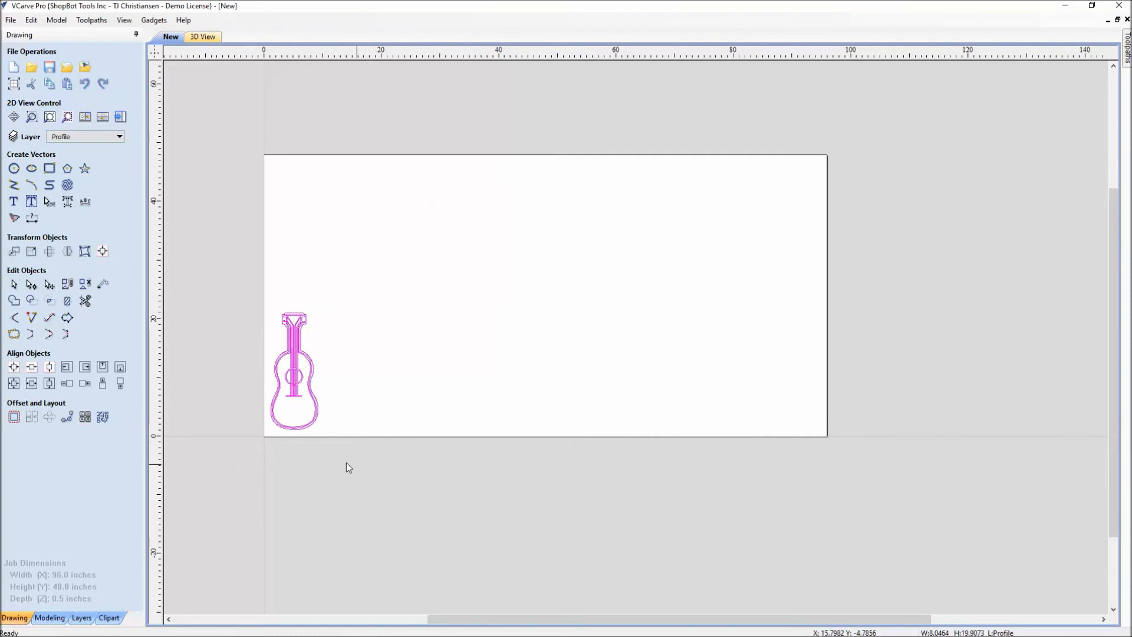
click(102, 417)
click(101, 336)
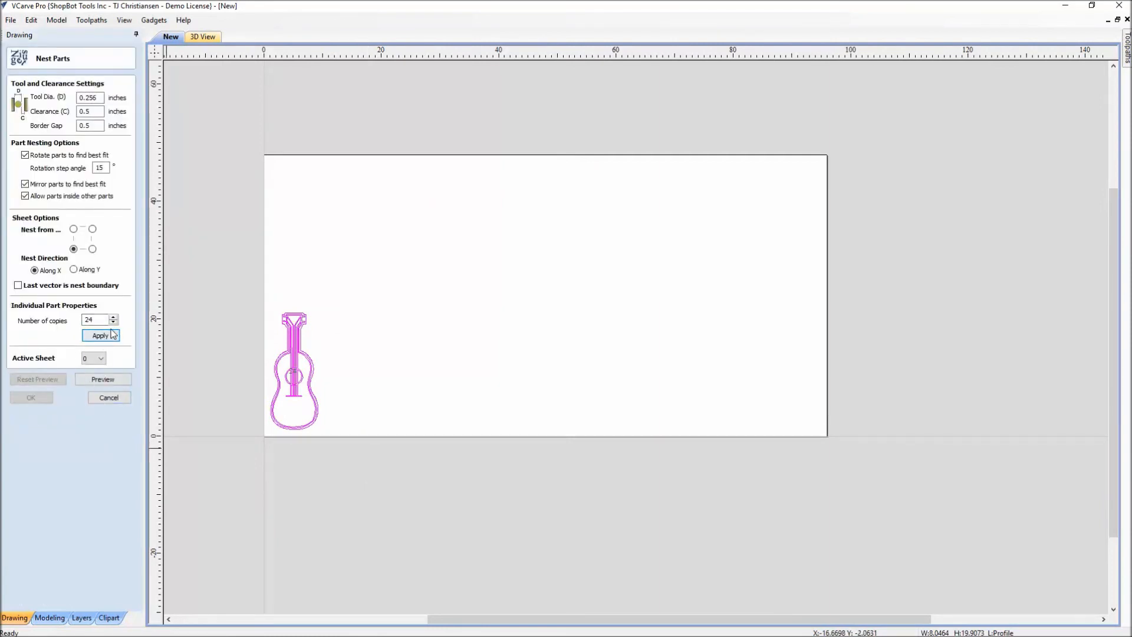
click(101, 379)
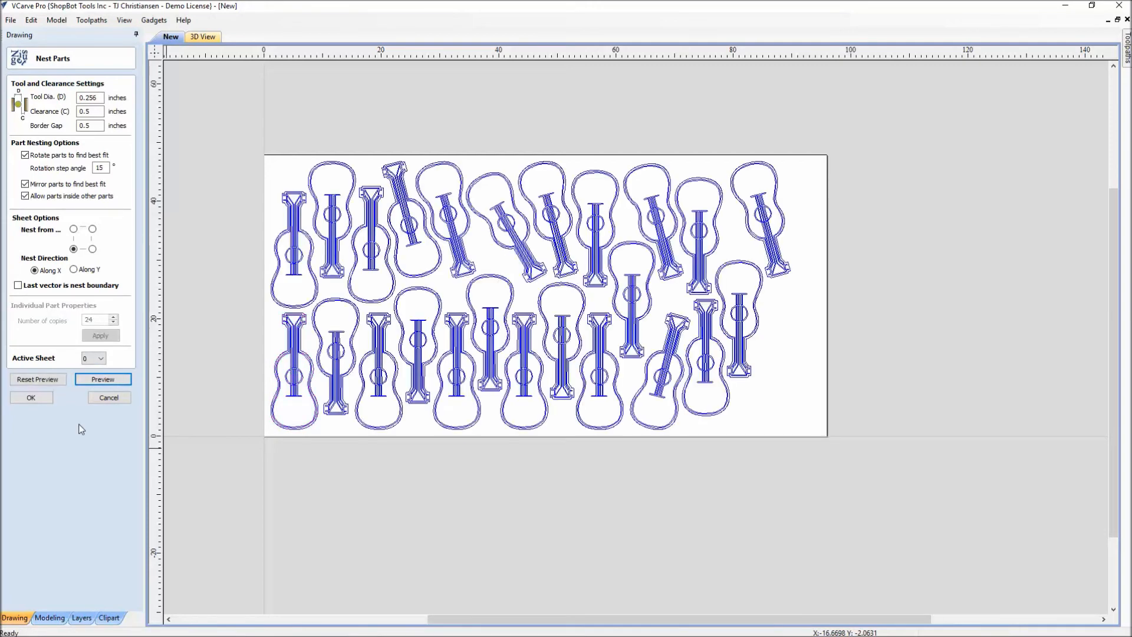
click(31, 398)
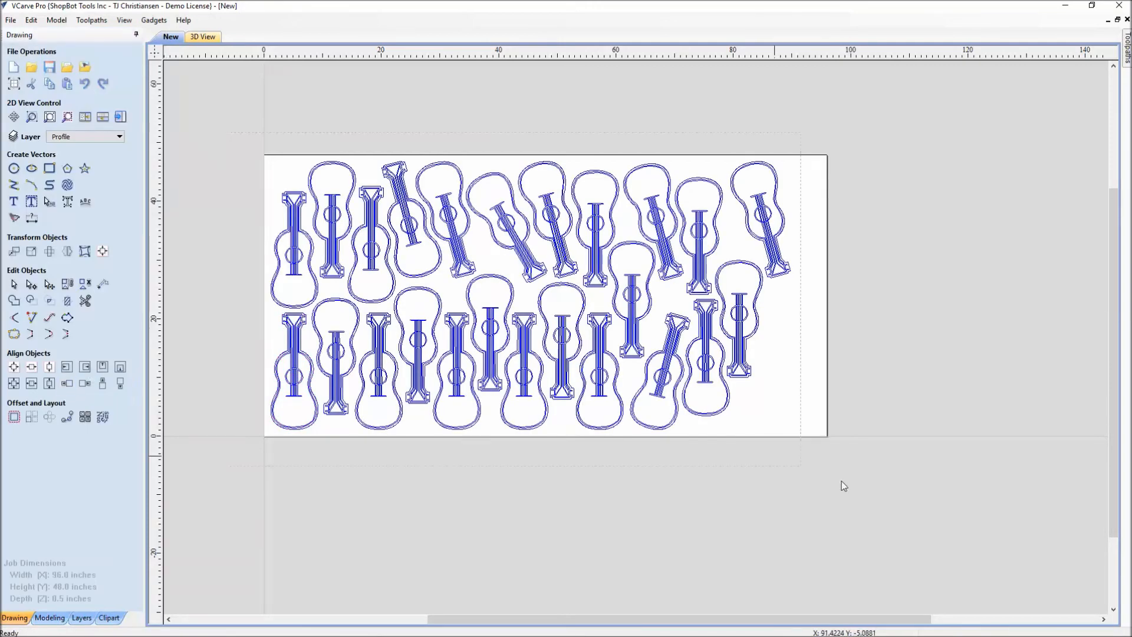
click(886, 523)
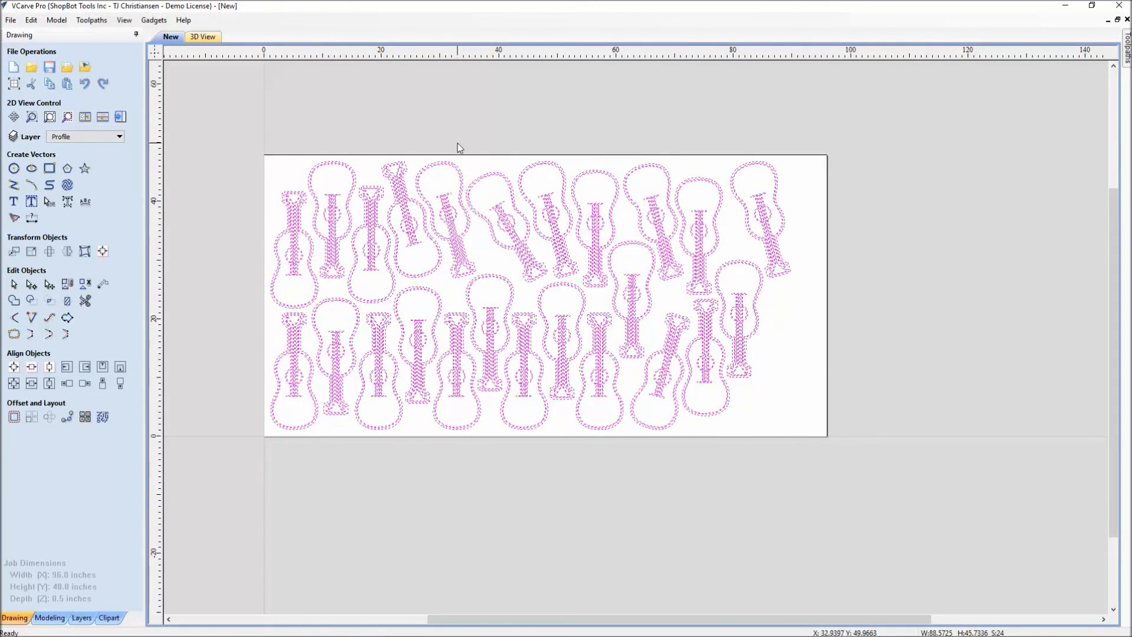
Switch to toolpath creation and load the 125EM_V90.Musical toolpath template instead of setting up a V-Carve manually
click(120, 116)
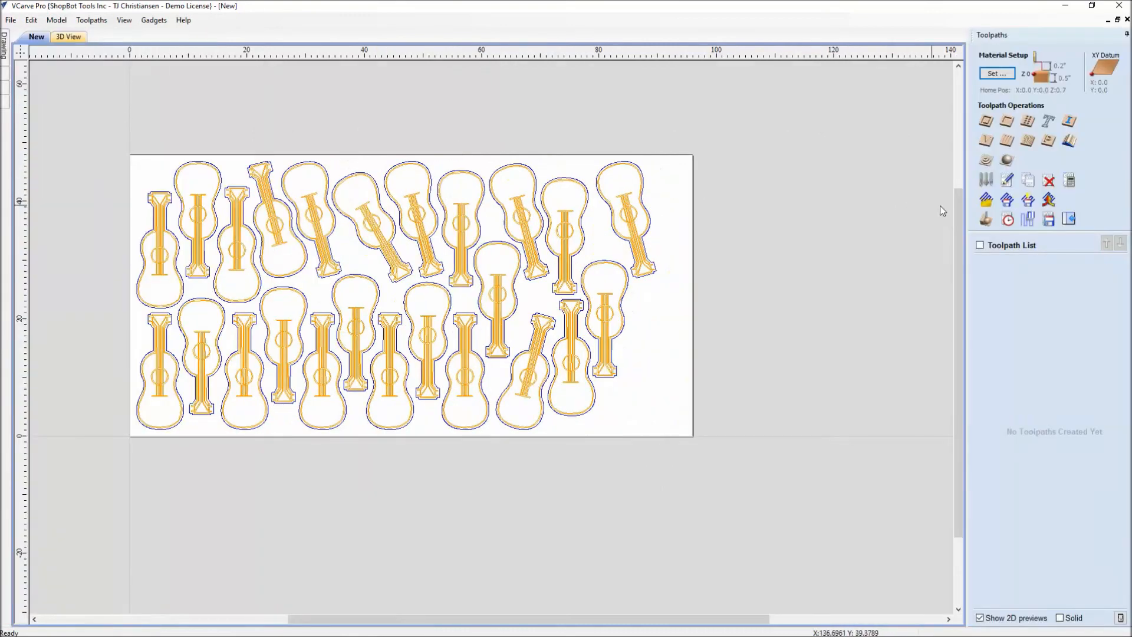
click(985, 142)
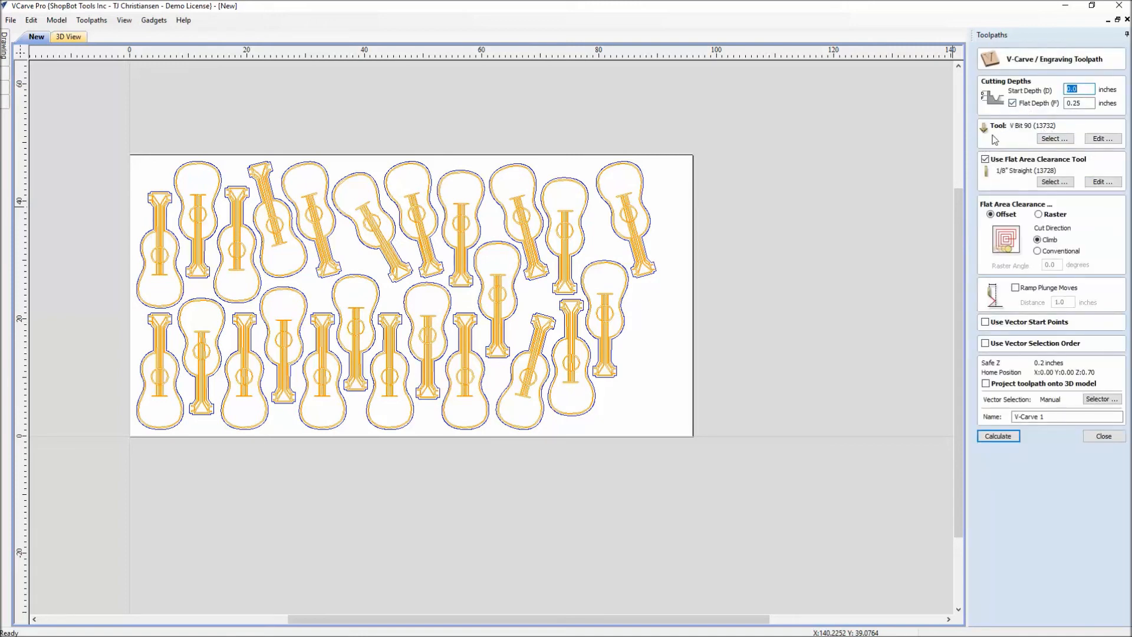
click(1103, 436)
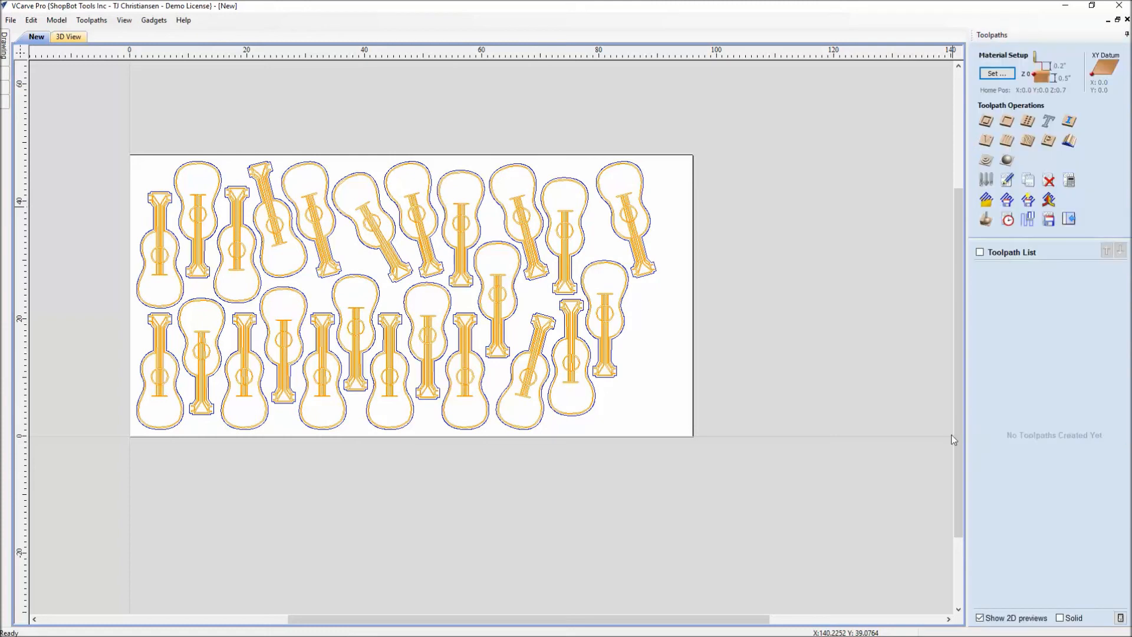
click(987, 201)
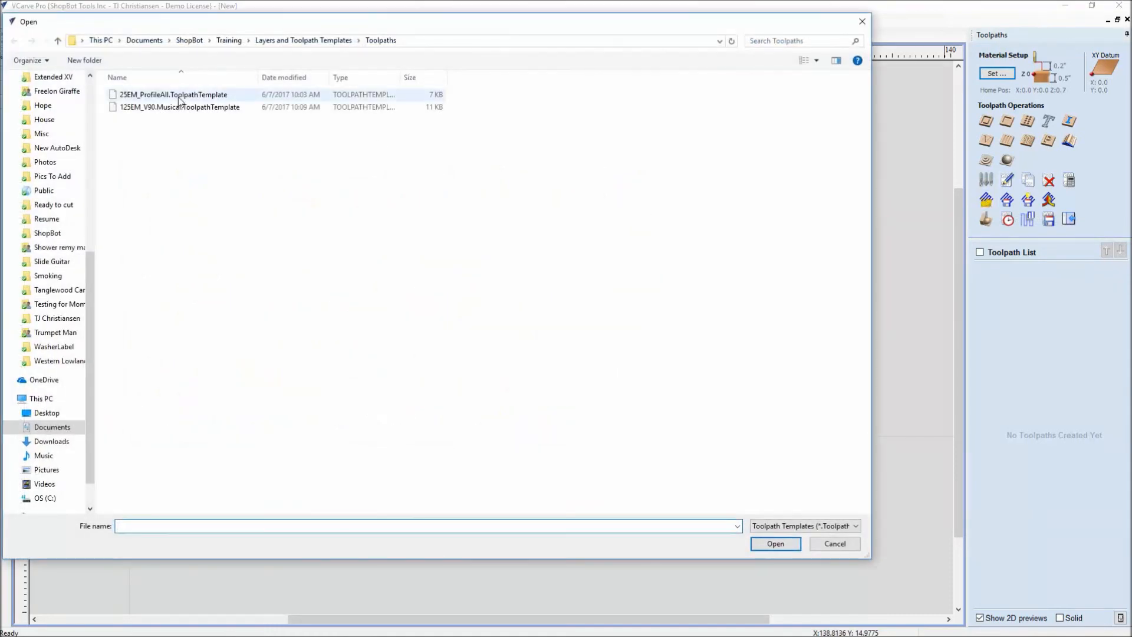
click(170, 108)
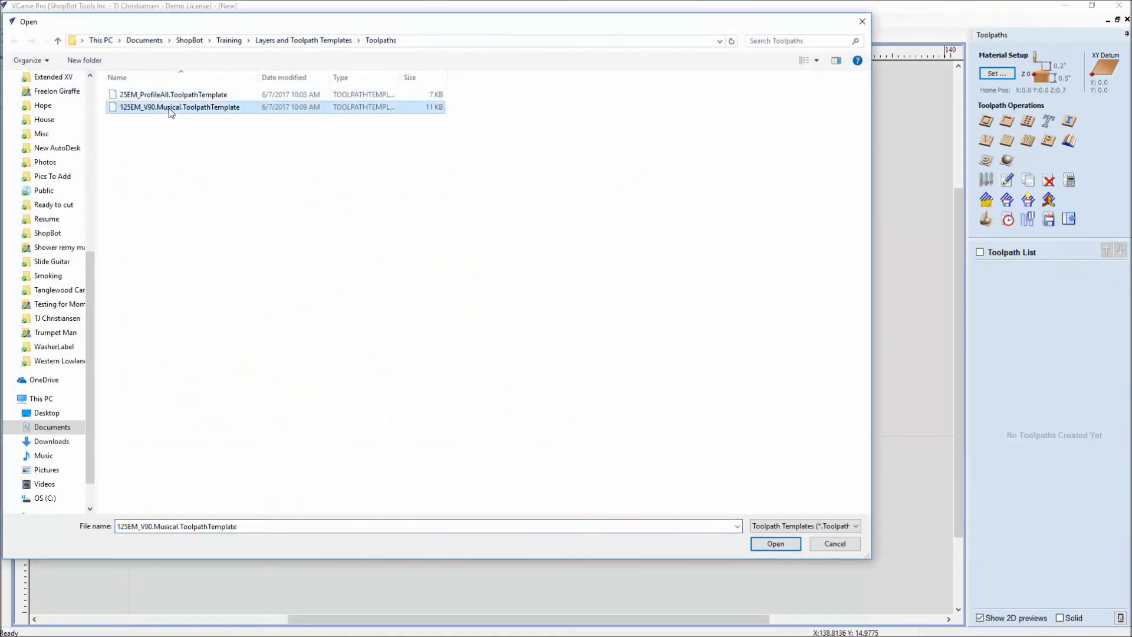
click(766, 544)
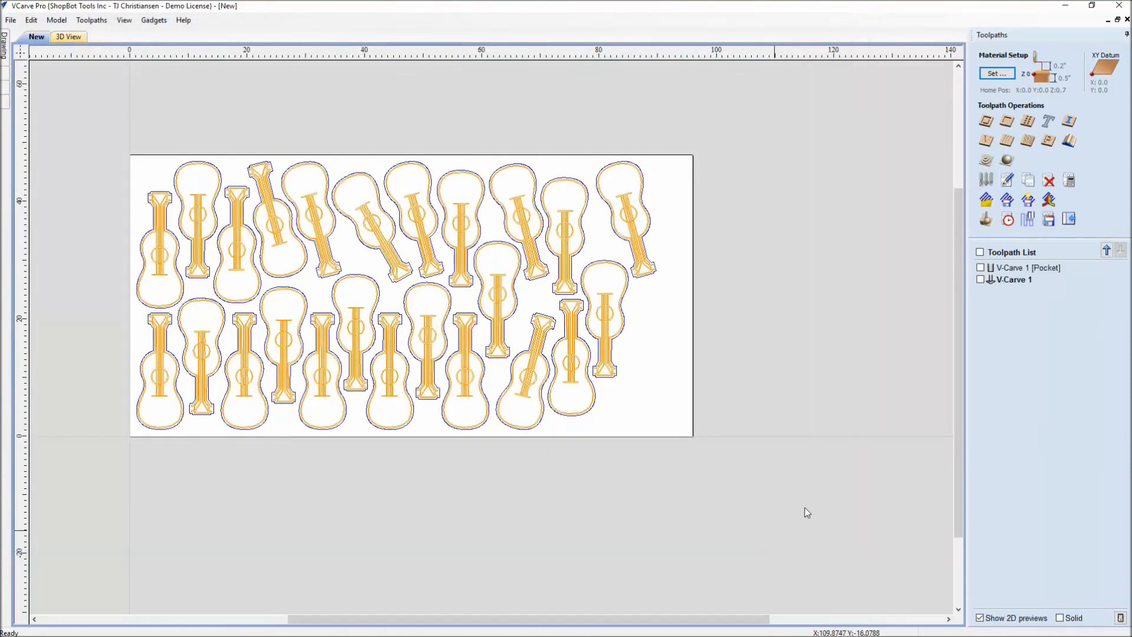
Load the 25EM_ProfileAll toolpath template into the nested guitar job
click(986, 201)
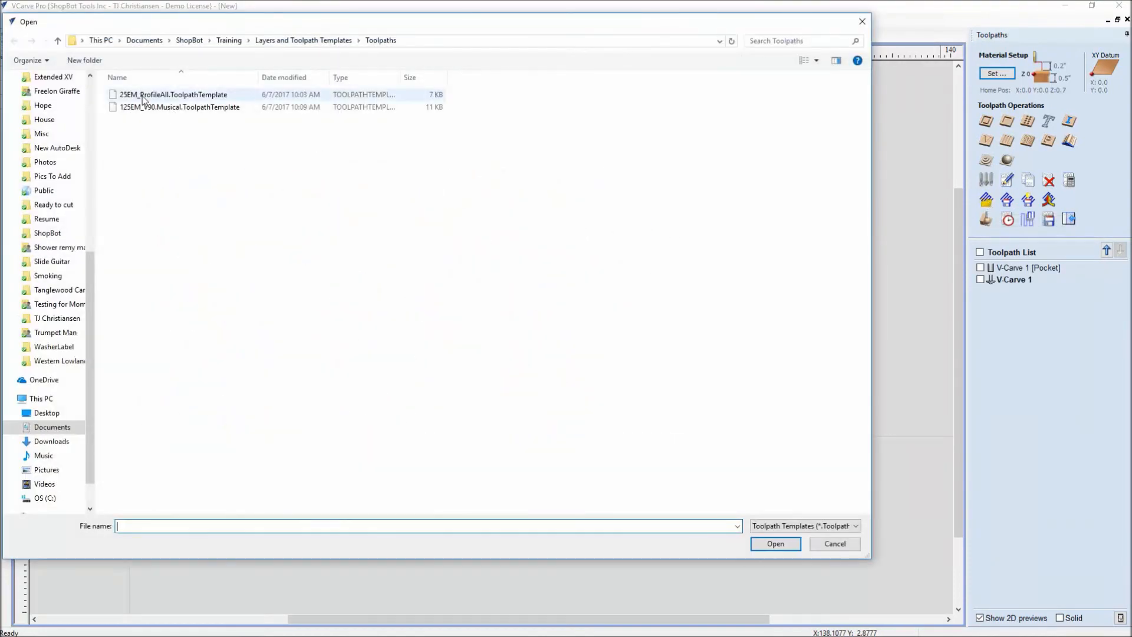
click(142, 95)
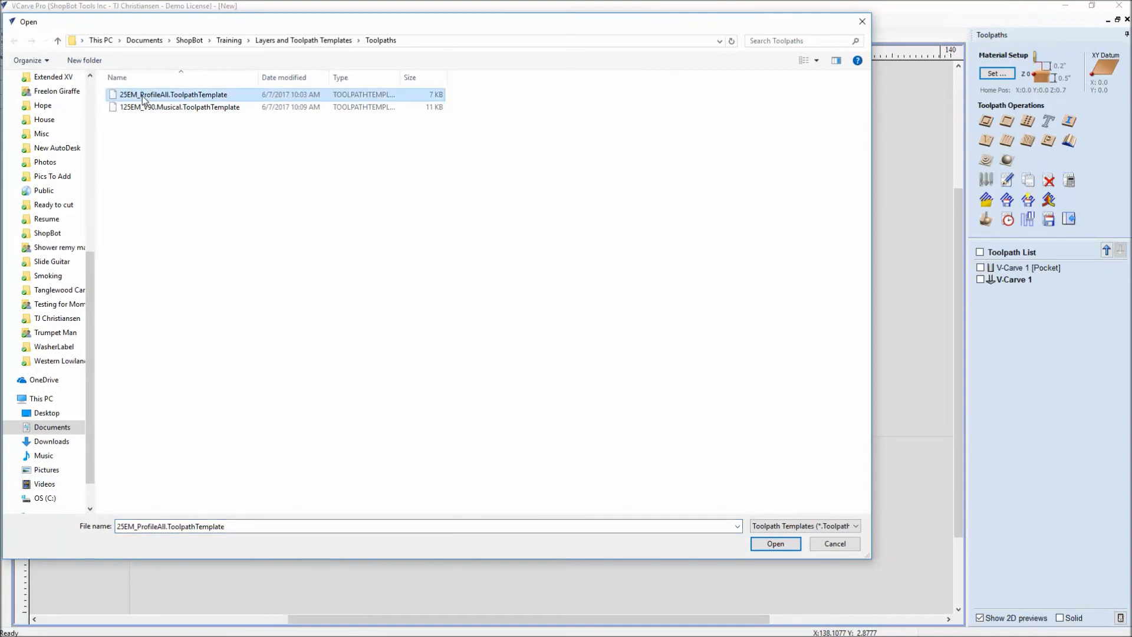
click(772, 542)
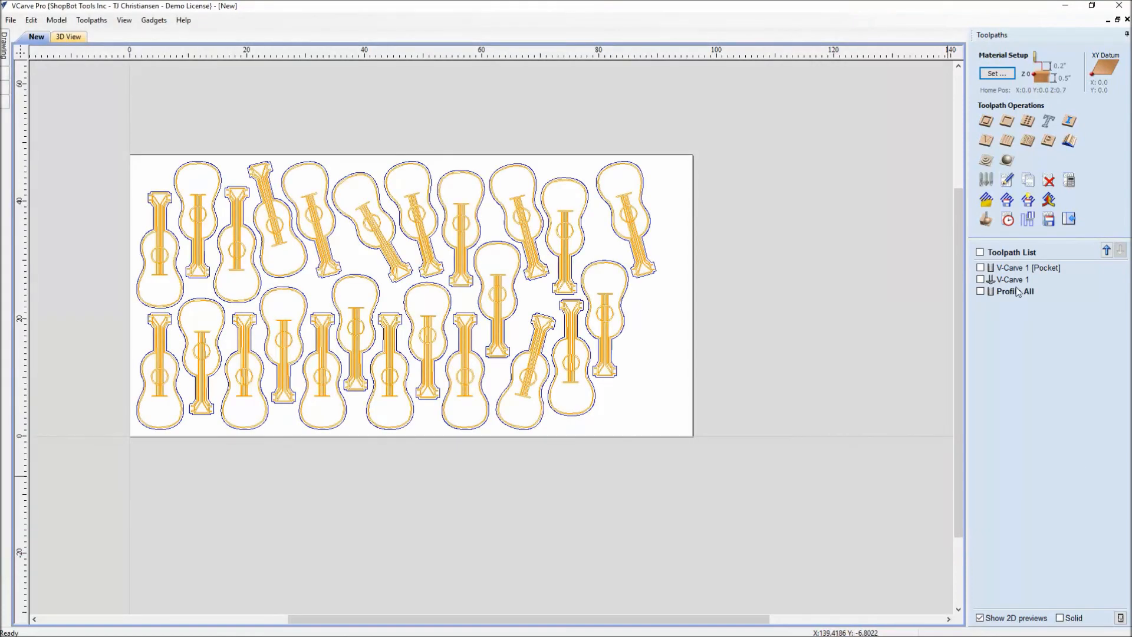
double_click(1000, 268)
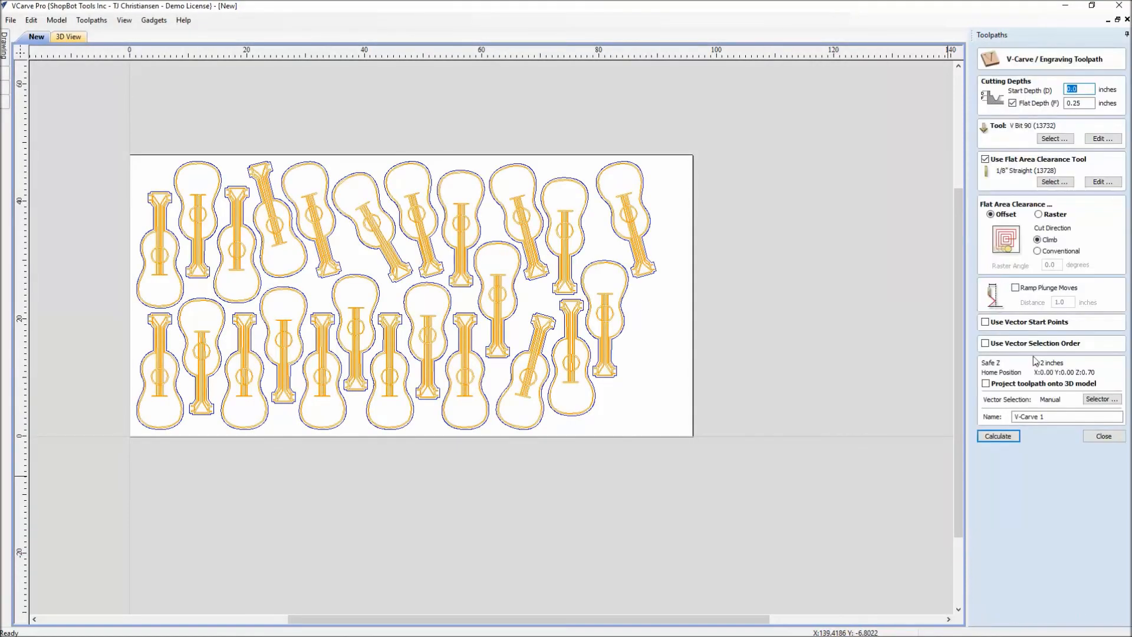
click(1099, 402)
click(1098, 435)
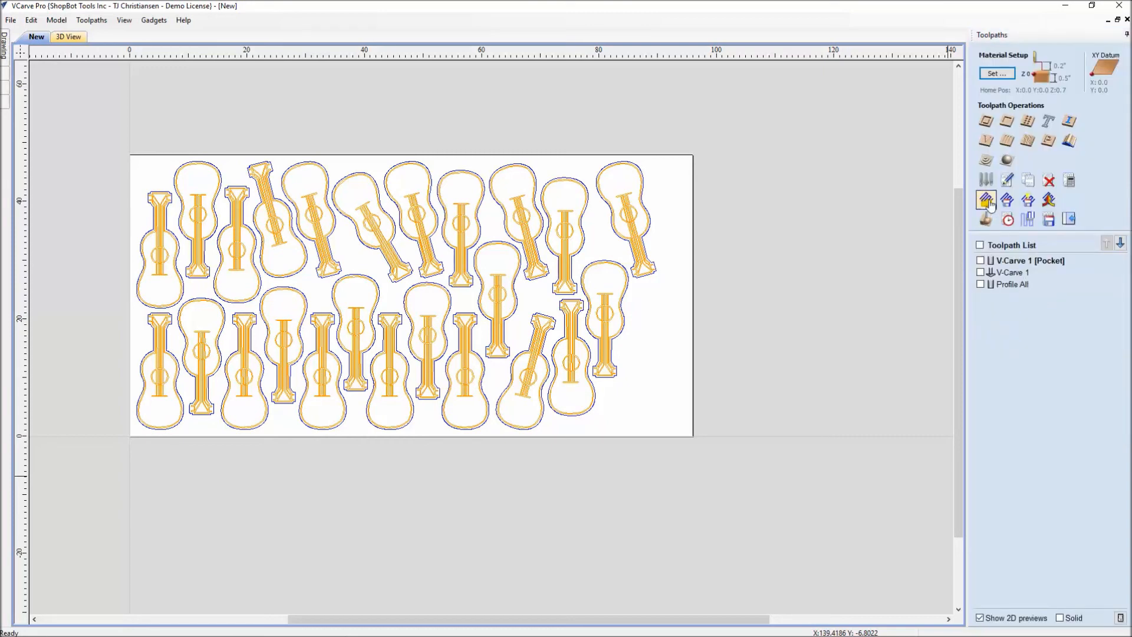
Calculate the V-Carve 1 toolpath using the closed vectors on the V Carve layer, and preview its cut
double_click(1000, 262)
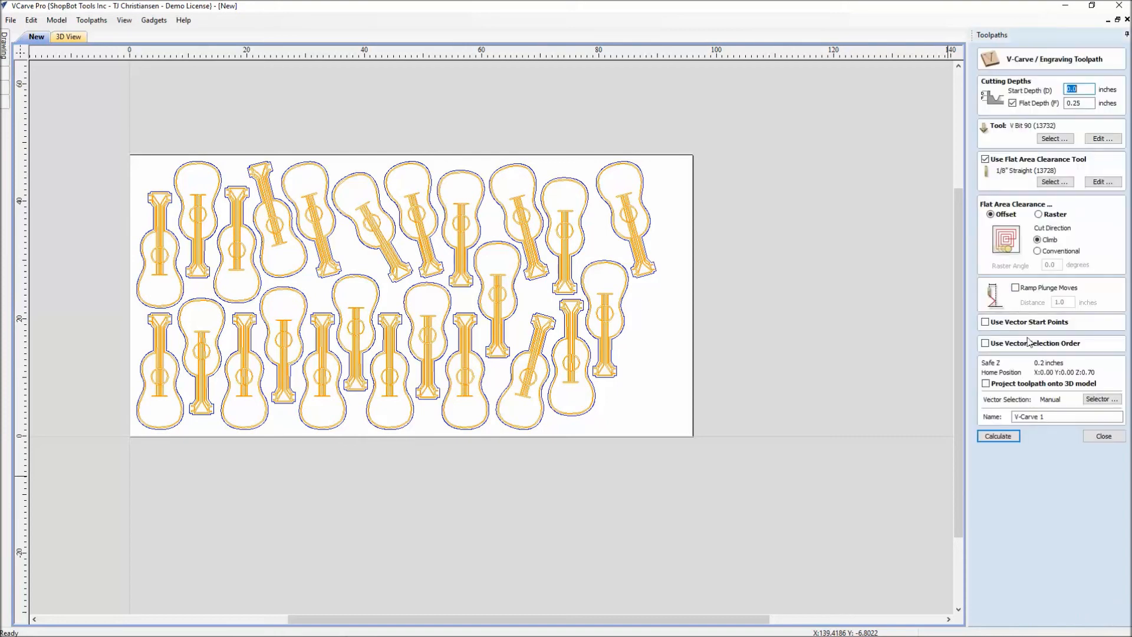
click(1088, 396)
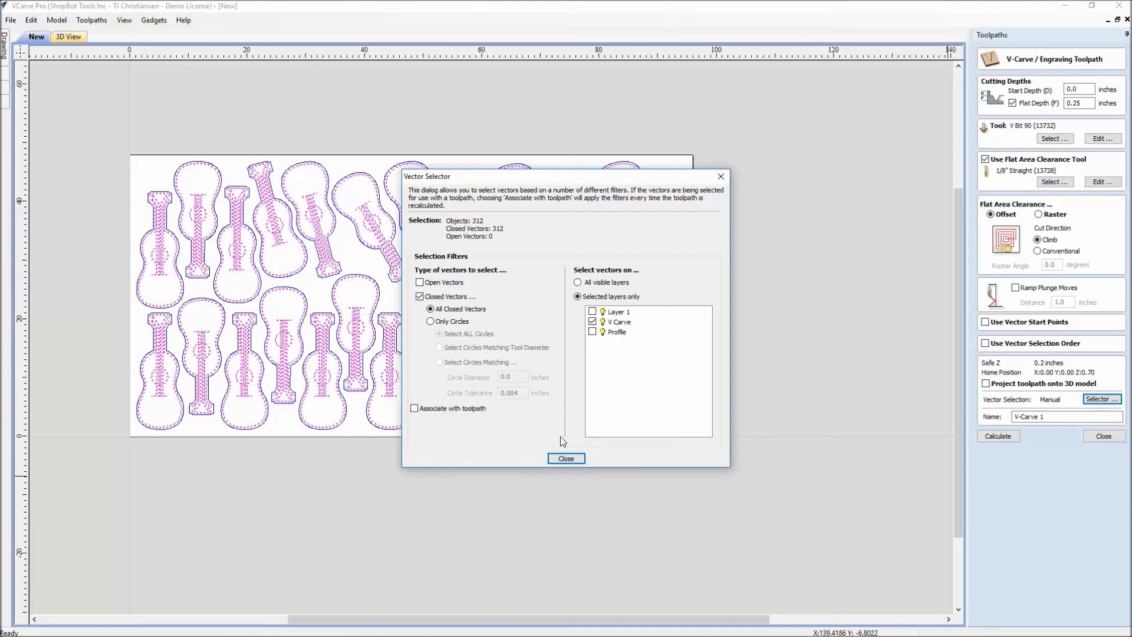
click(566, 458)
click(998, 437)
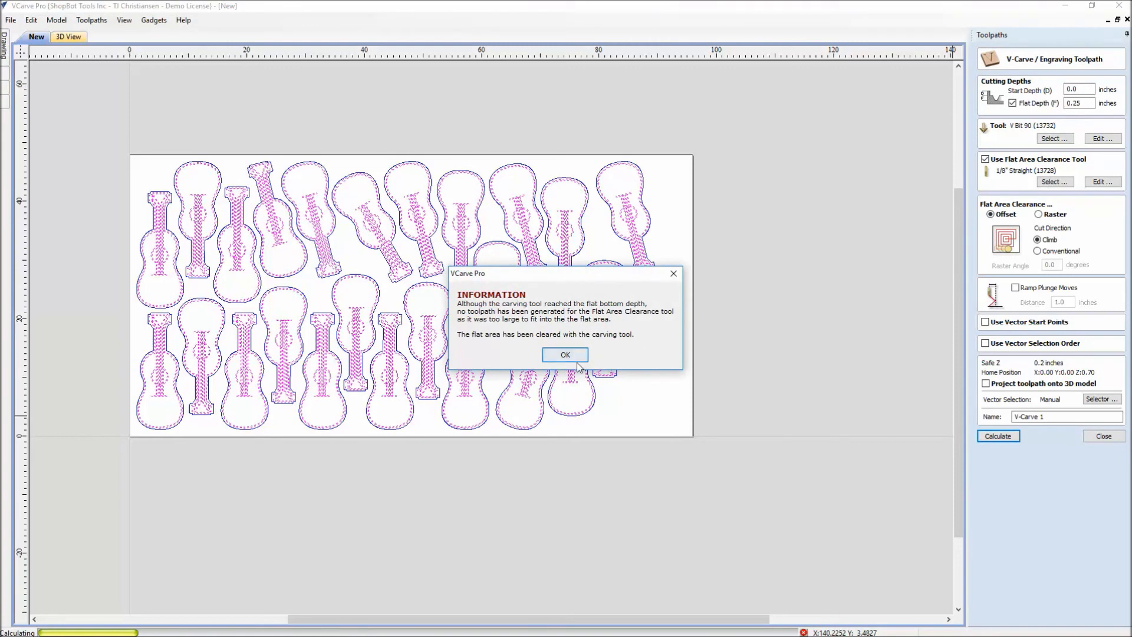
click(575, 355)
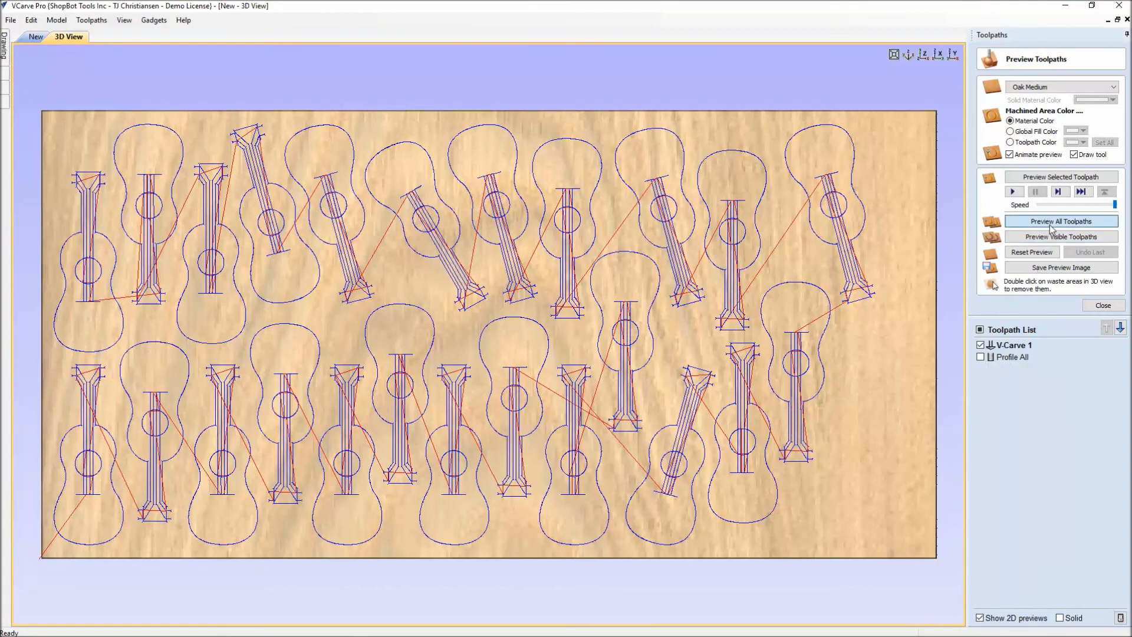
click(1038, 237)
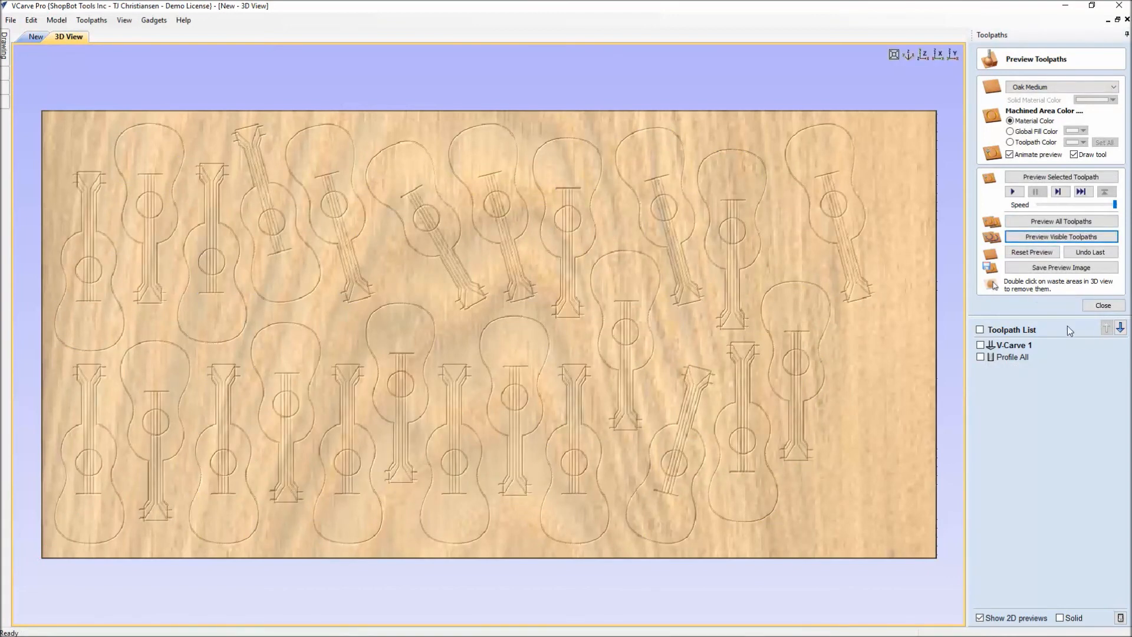
click(1103, 306)
Calculate the Profile All toolpath using the closed vectors on the Profile layer, accepting the cut through the material
double_click(1009, 281)
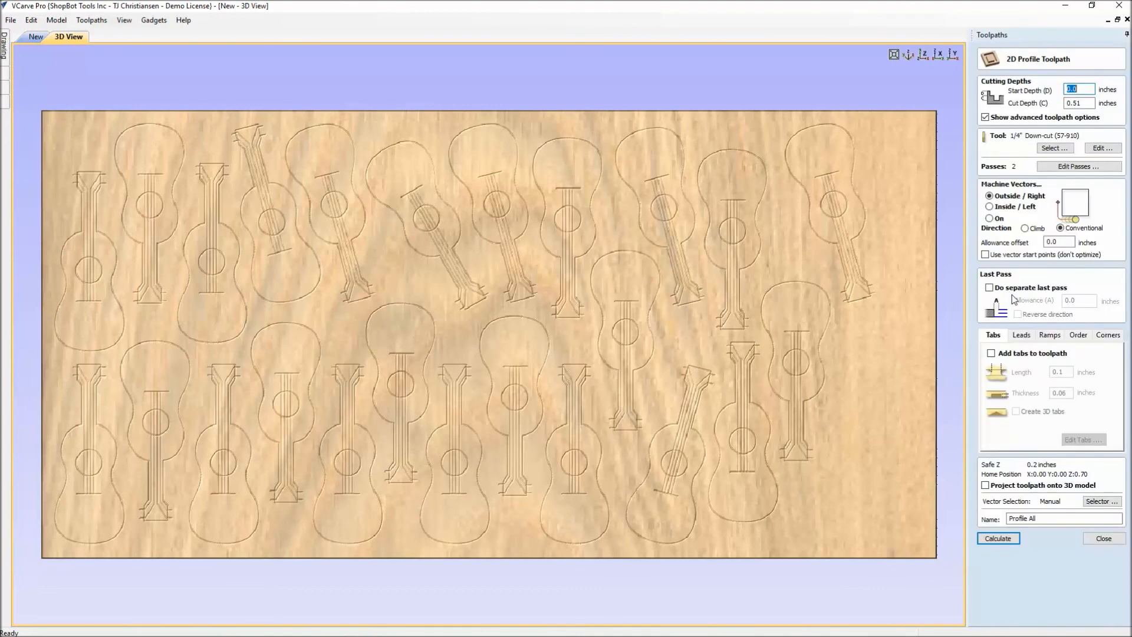
click(1095, 501)
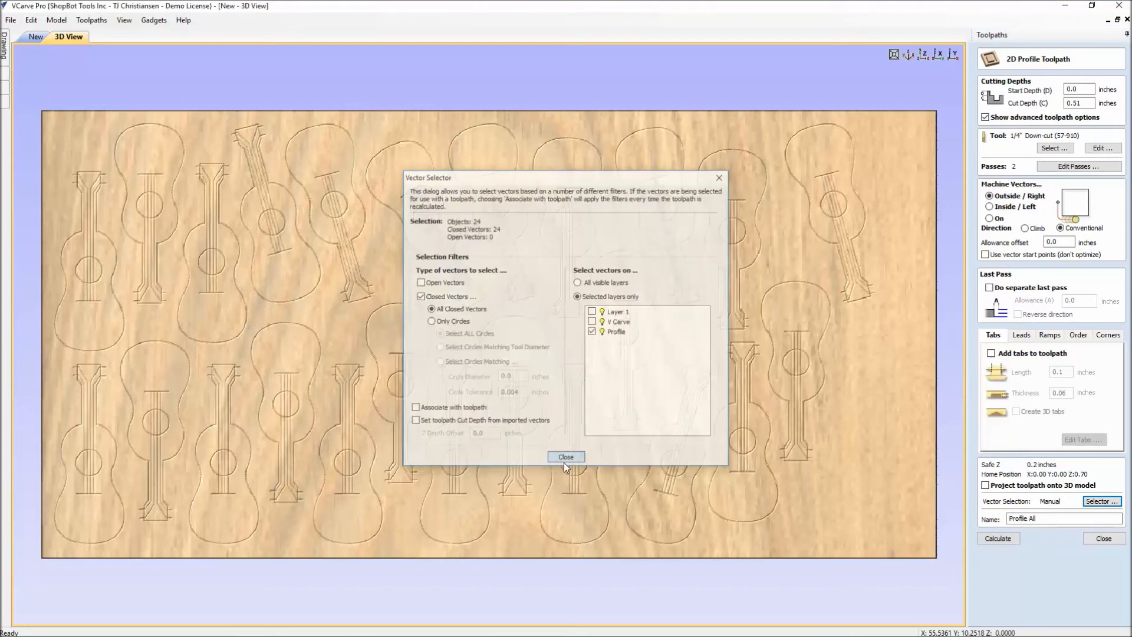
click(565, 459)
click(998, 538)
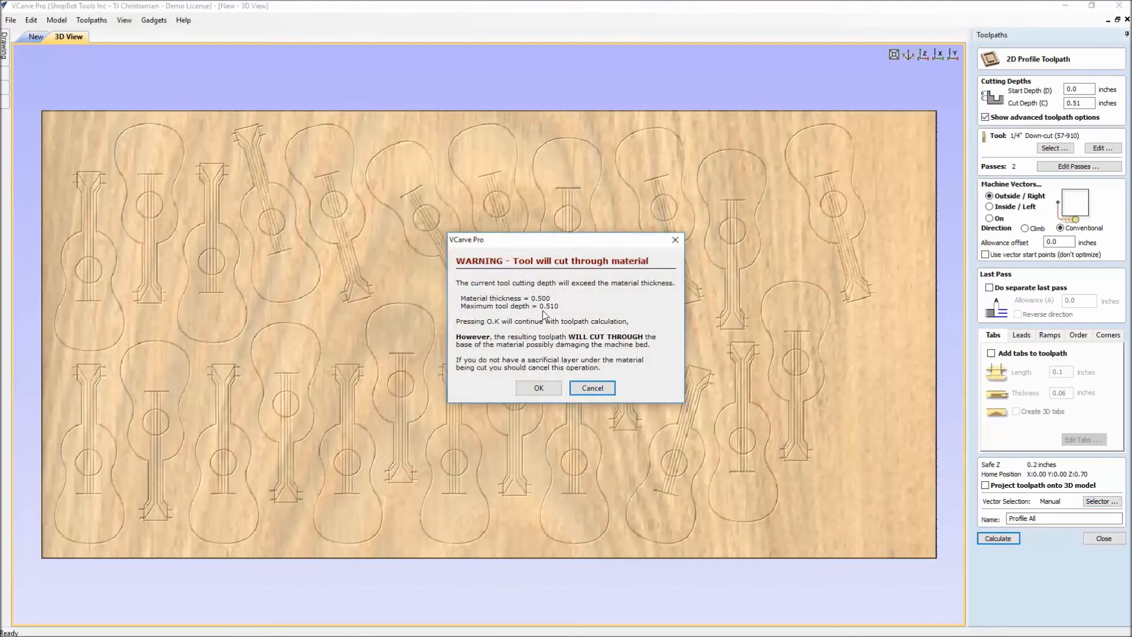
click(539, 388)
Preview all toolpaths and remove the waste material around the cut-out guitars
click(1062, 222)
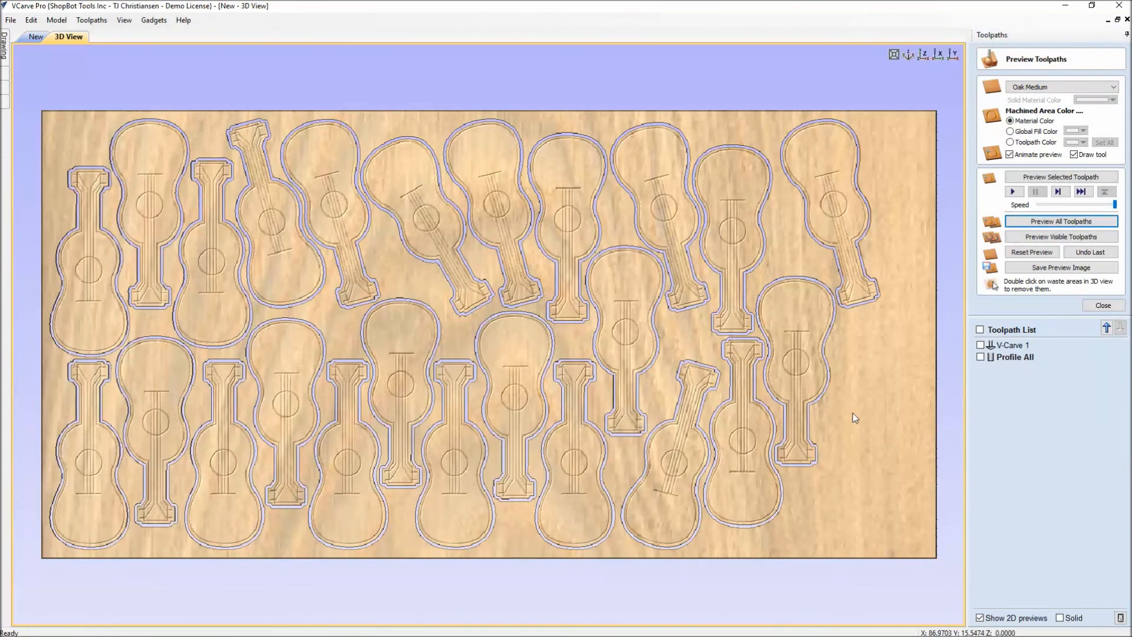
double_click(855, 417)
drag(620, 435, 591, 366)
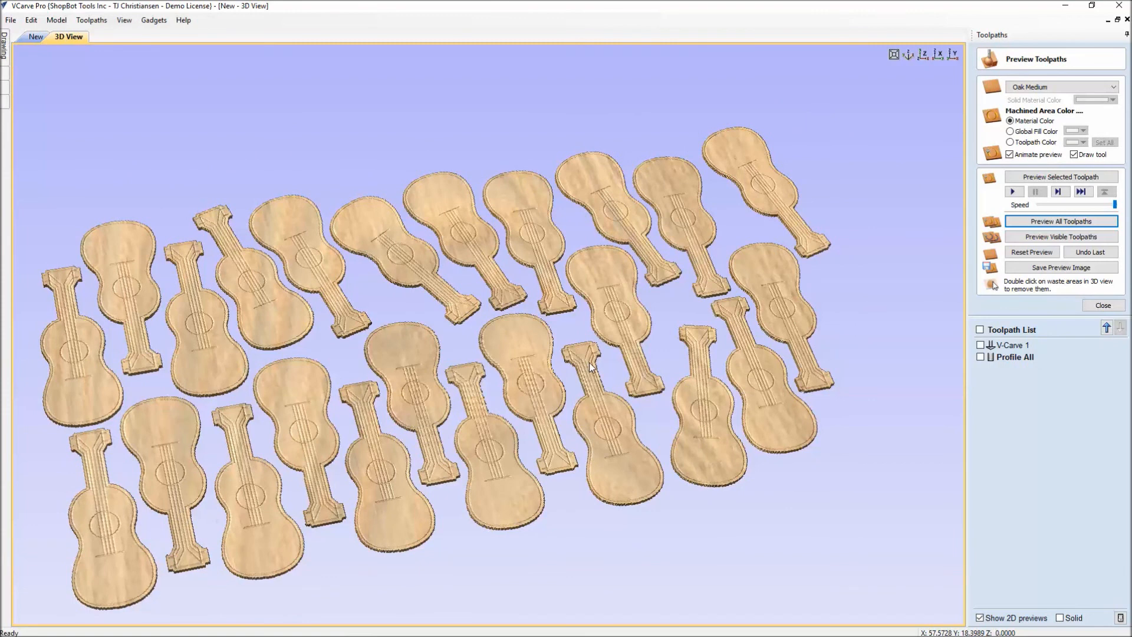
Set the preview material to Beech Dark, inspect the guitars at an angle and leave the toolpath preview
click(1113, 86)
scroll(1120, 123, up, 5)
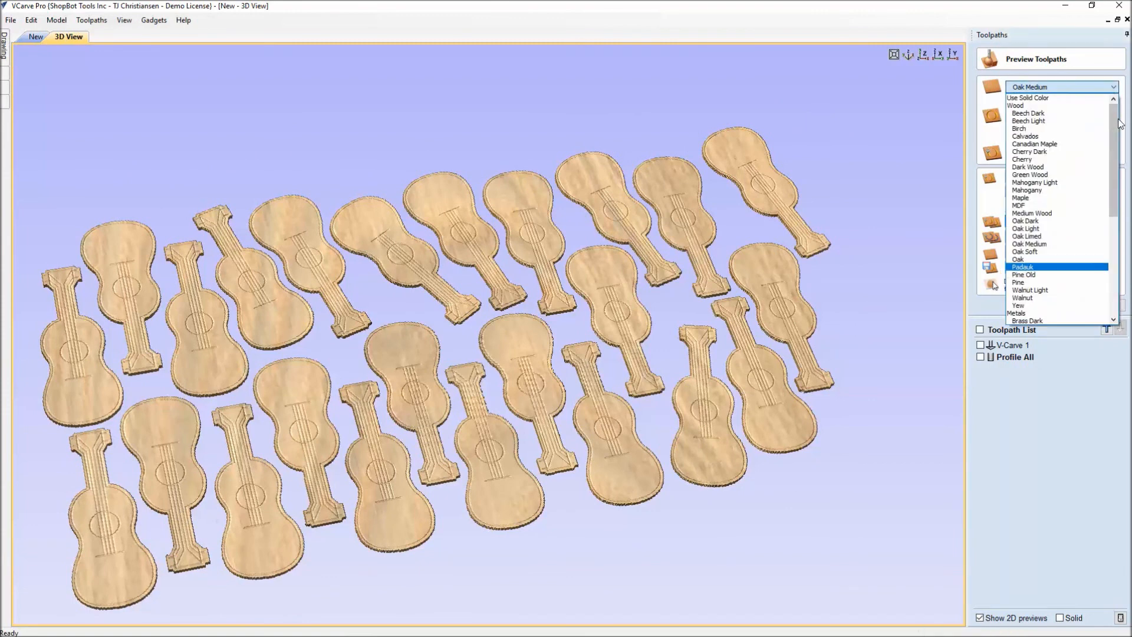
click(1085, 113)
drag(514, 366, 585, 304)
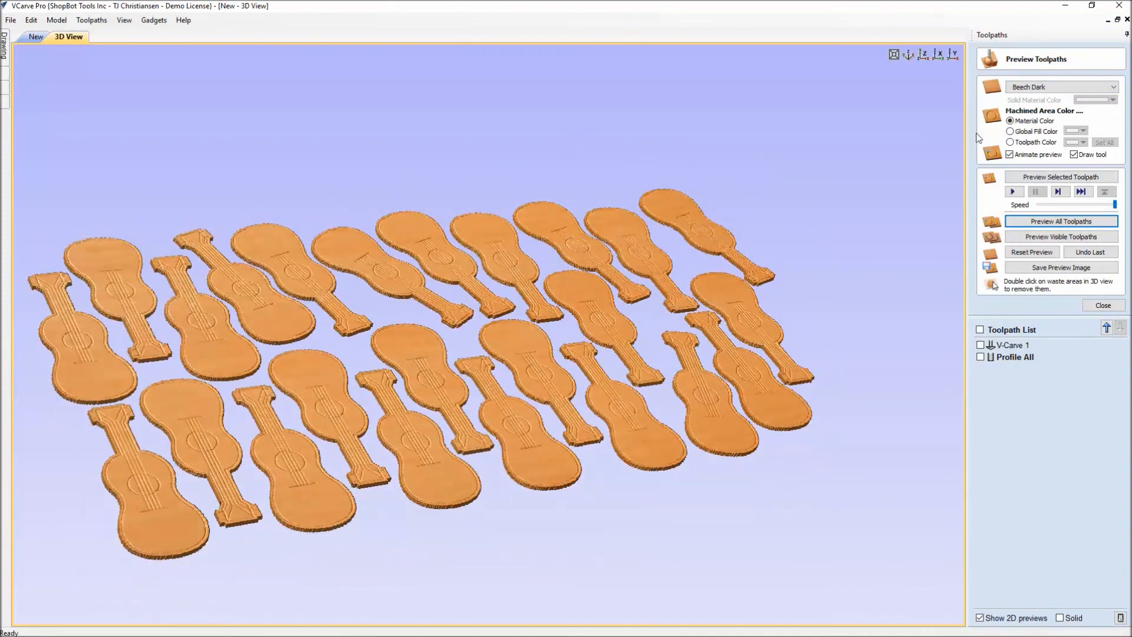
drag(485, 310, 470, 324)
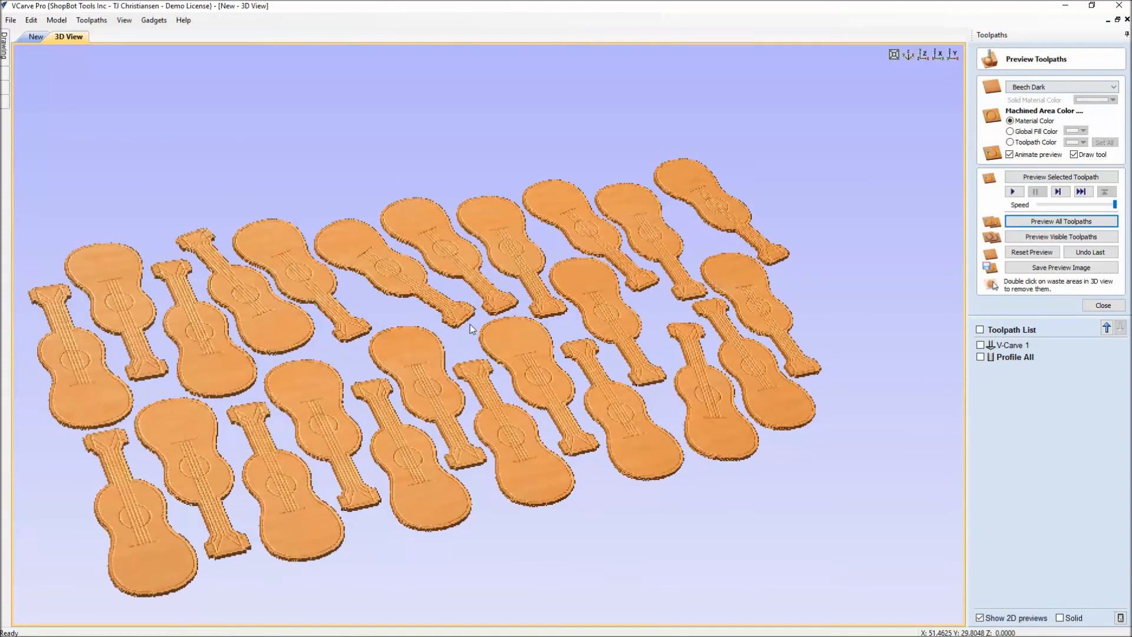
click(1111, 308)
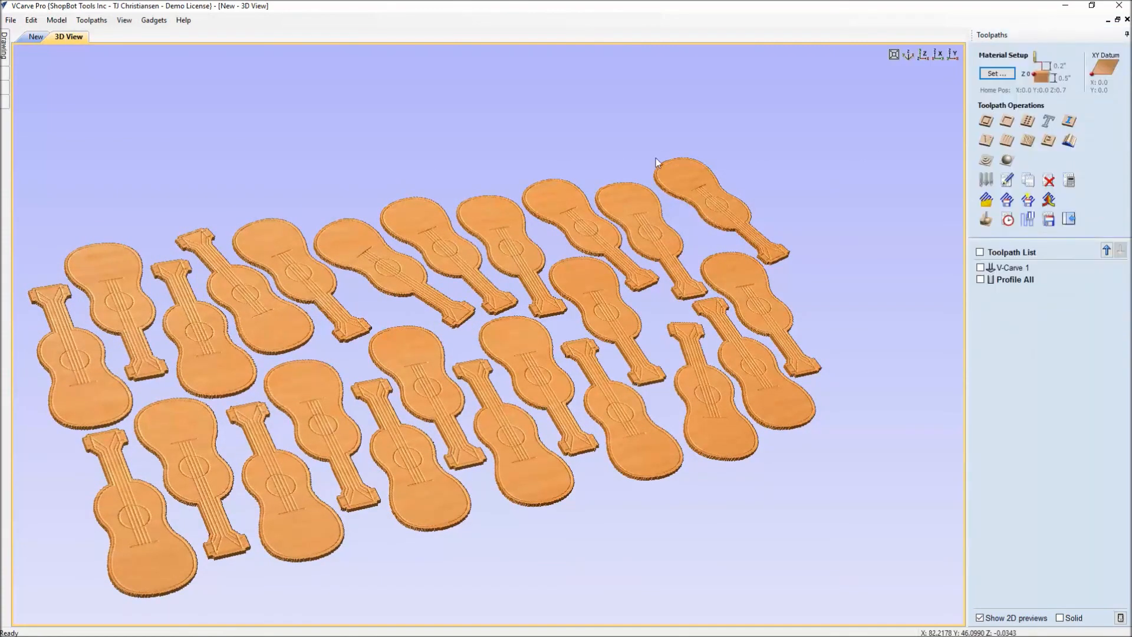
Return to the 2D layout of the nested guitars and clear the vector selection
click(39, 36)
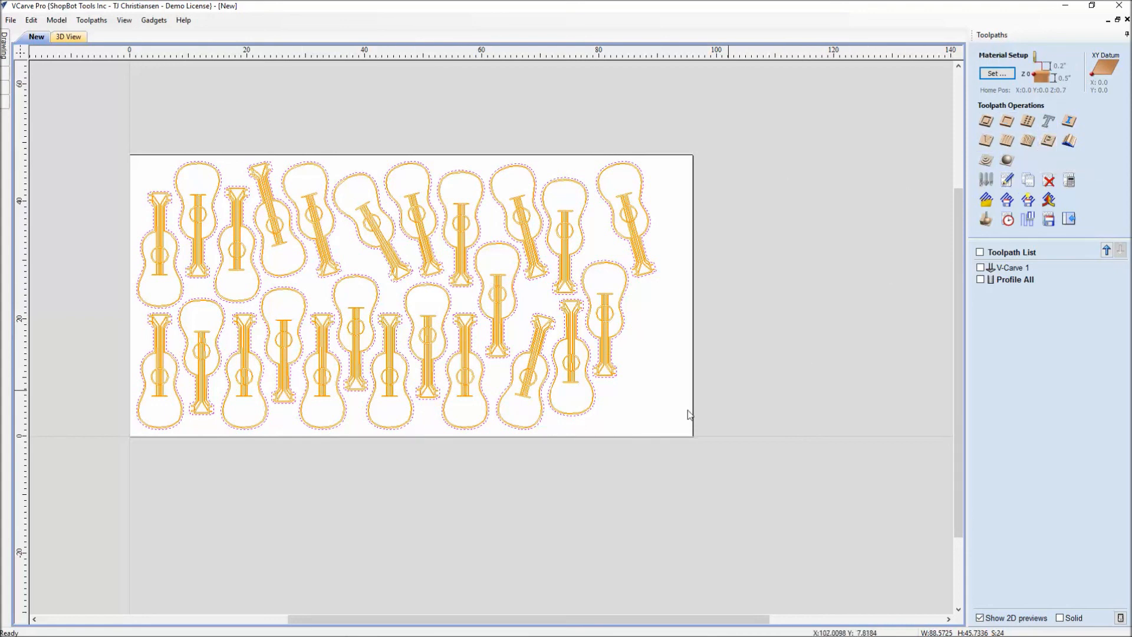
middle_drag(500, 446, 629, 461)
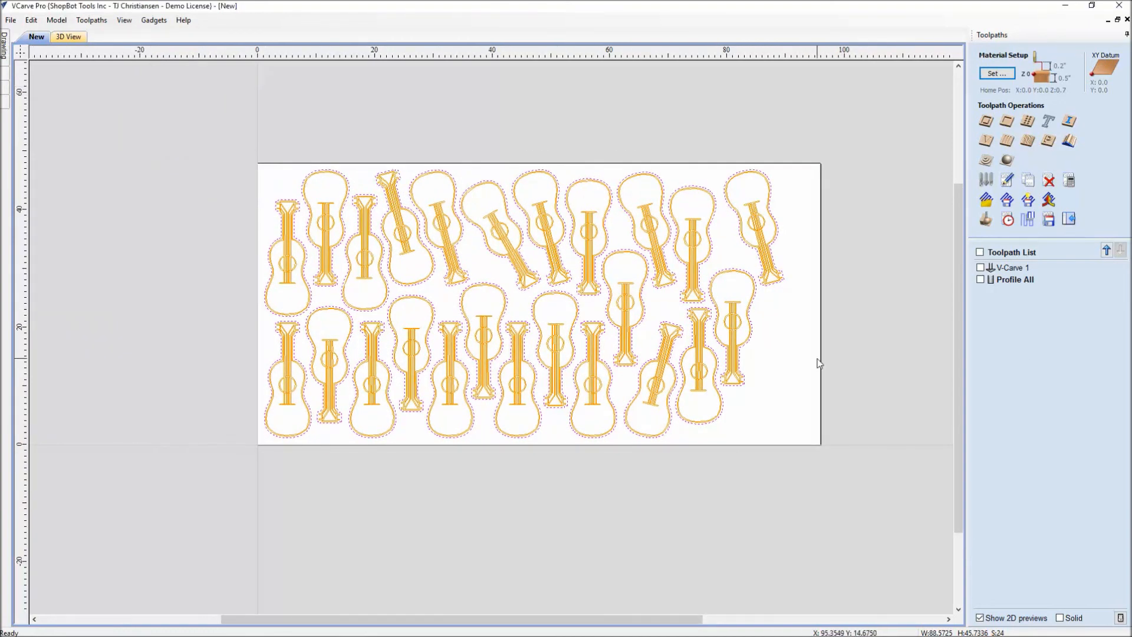
click(797, 362)
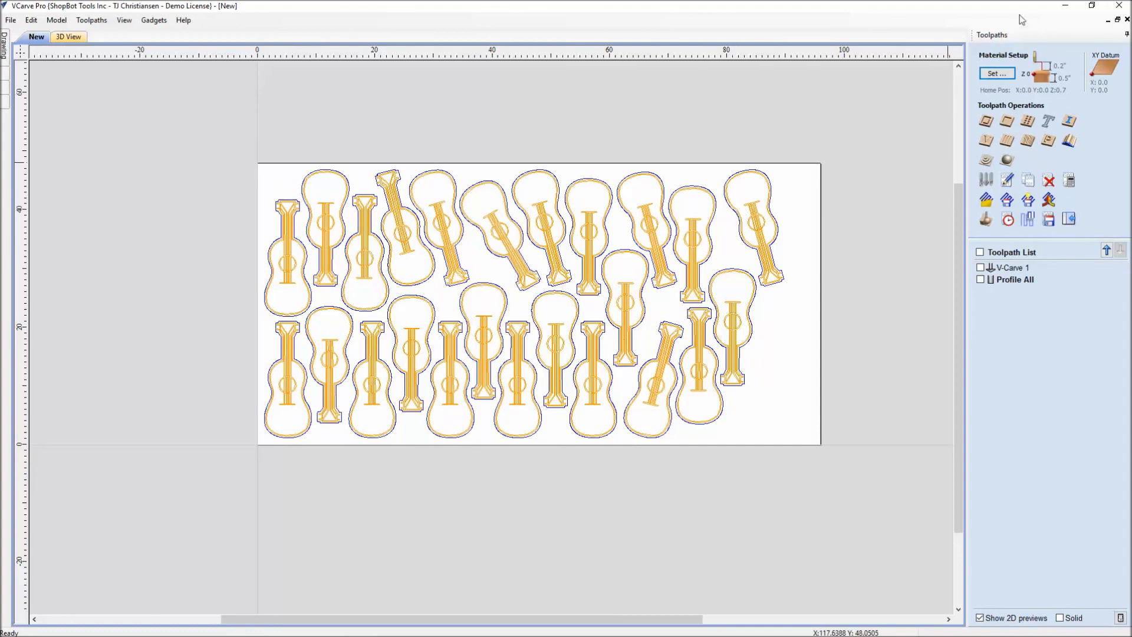
Switch to the web browser and show the ShopBot Tools homepage beside the Vectric tutorials page
click(1064, 7)
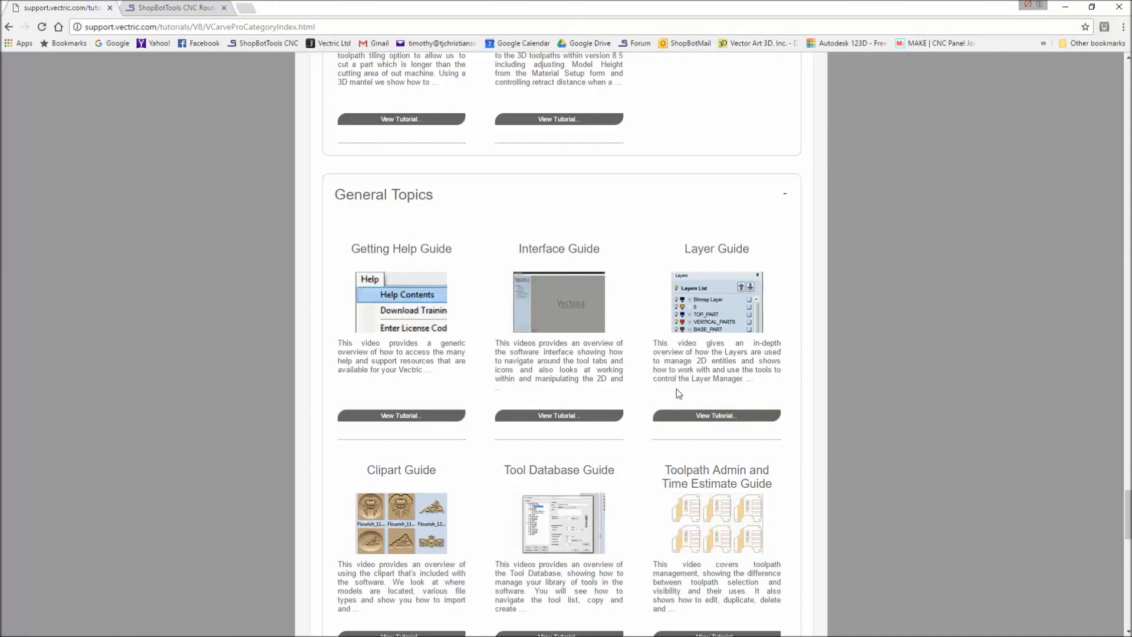
click(176, 7)
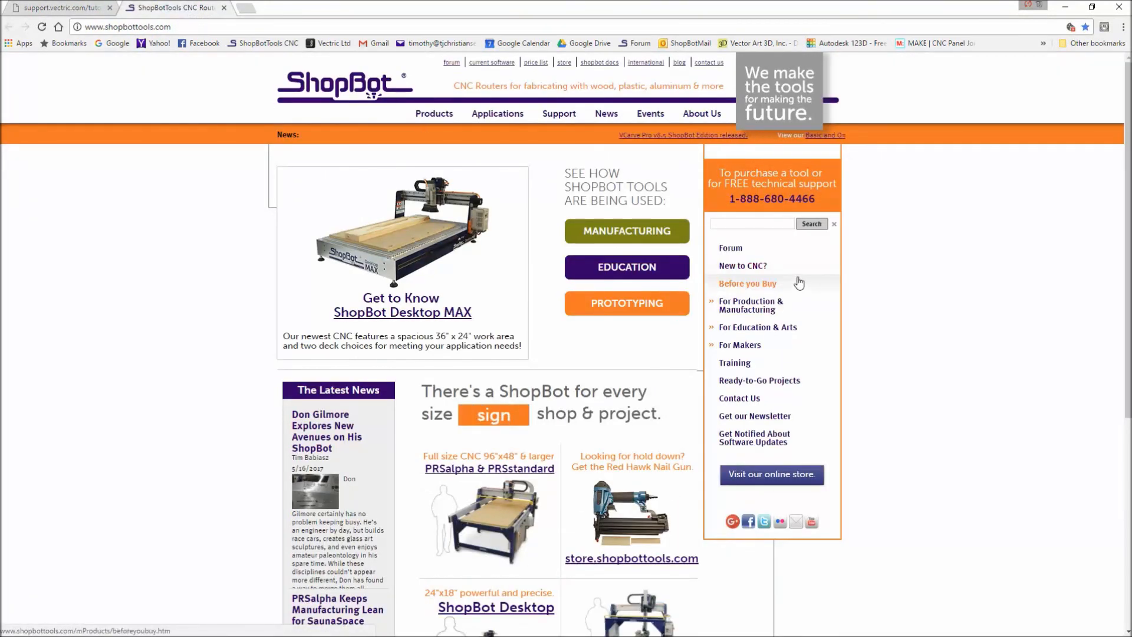
mouse_move(1002, 636)
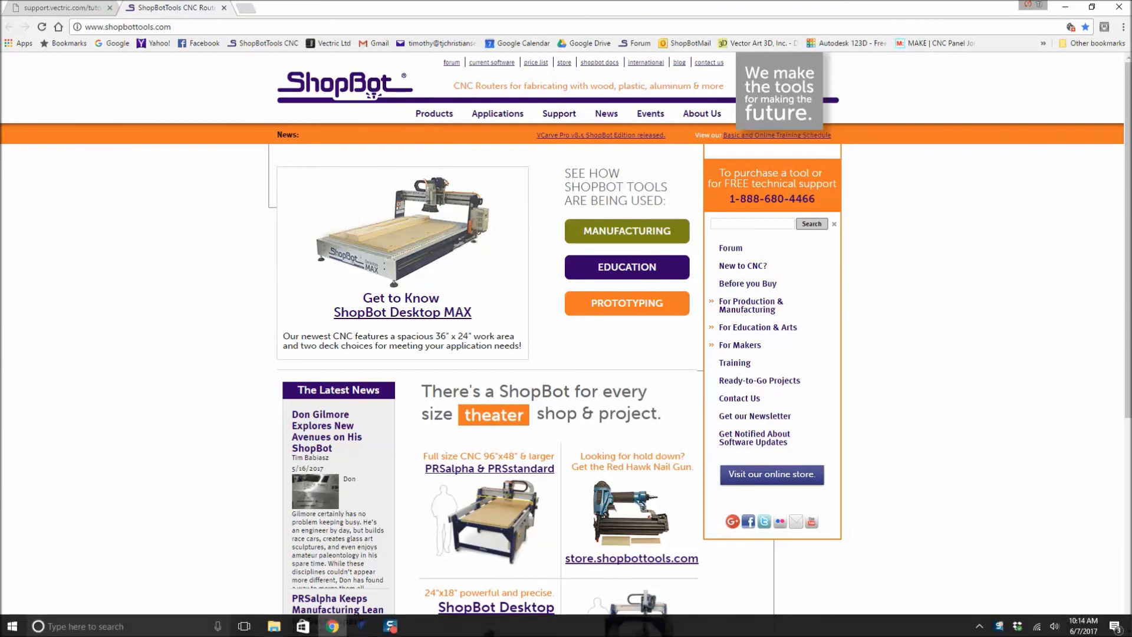